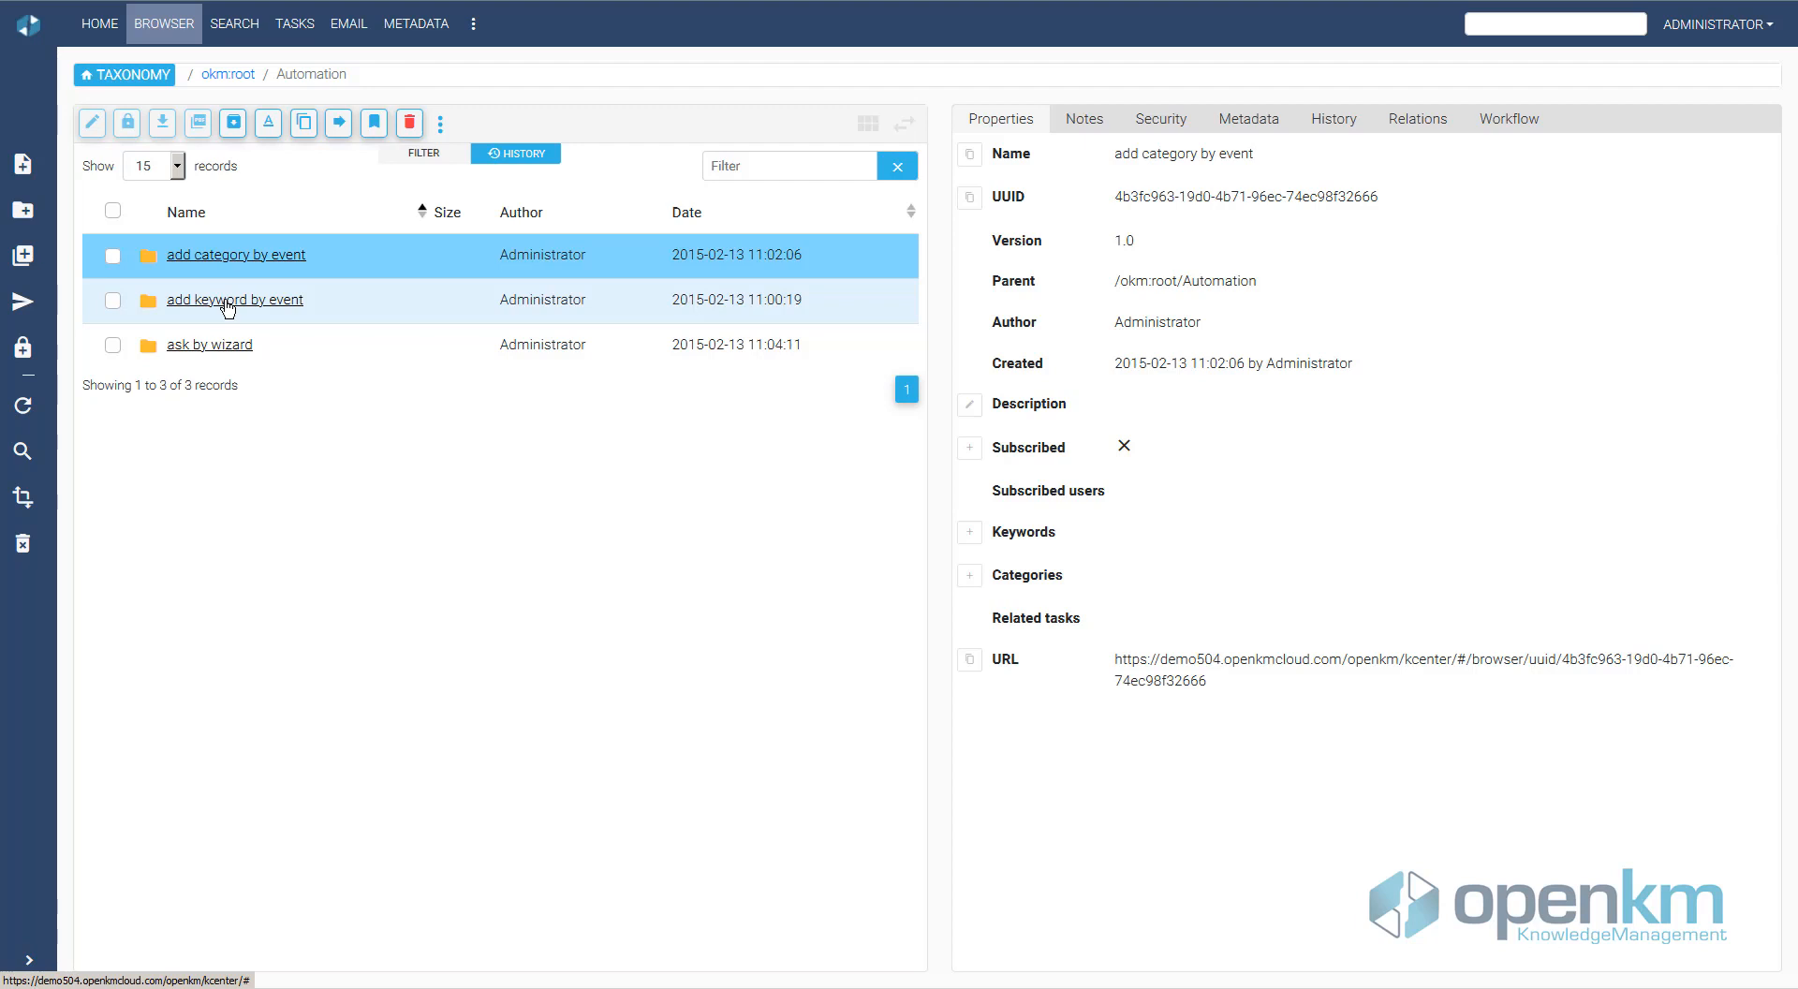
Step: Upload text.txt from the computer into the "add category by event" folder
{"action": "left_click", "coordinate": [253, 255]}
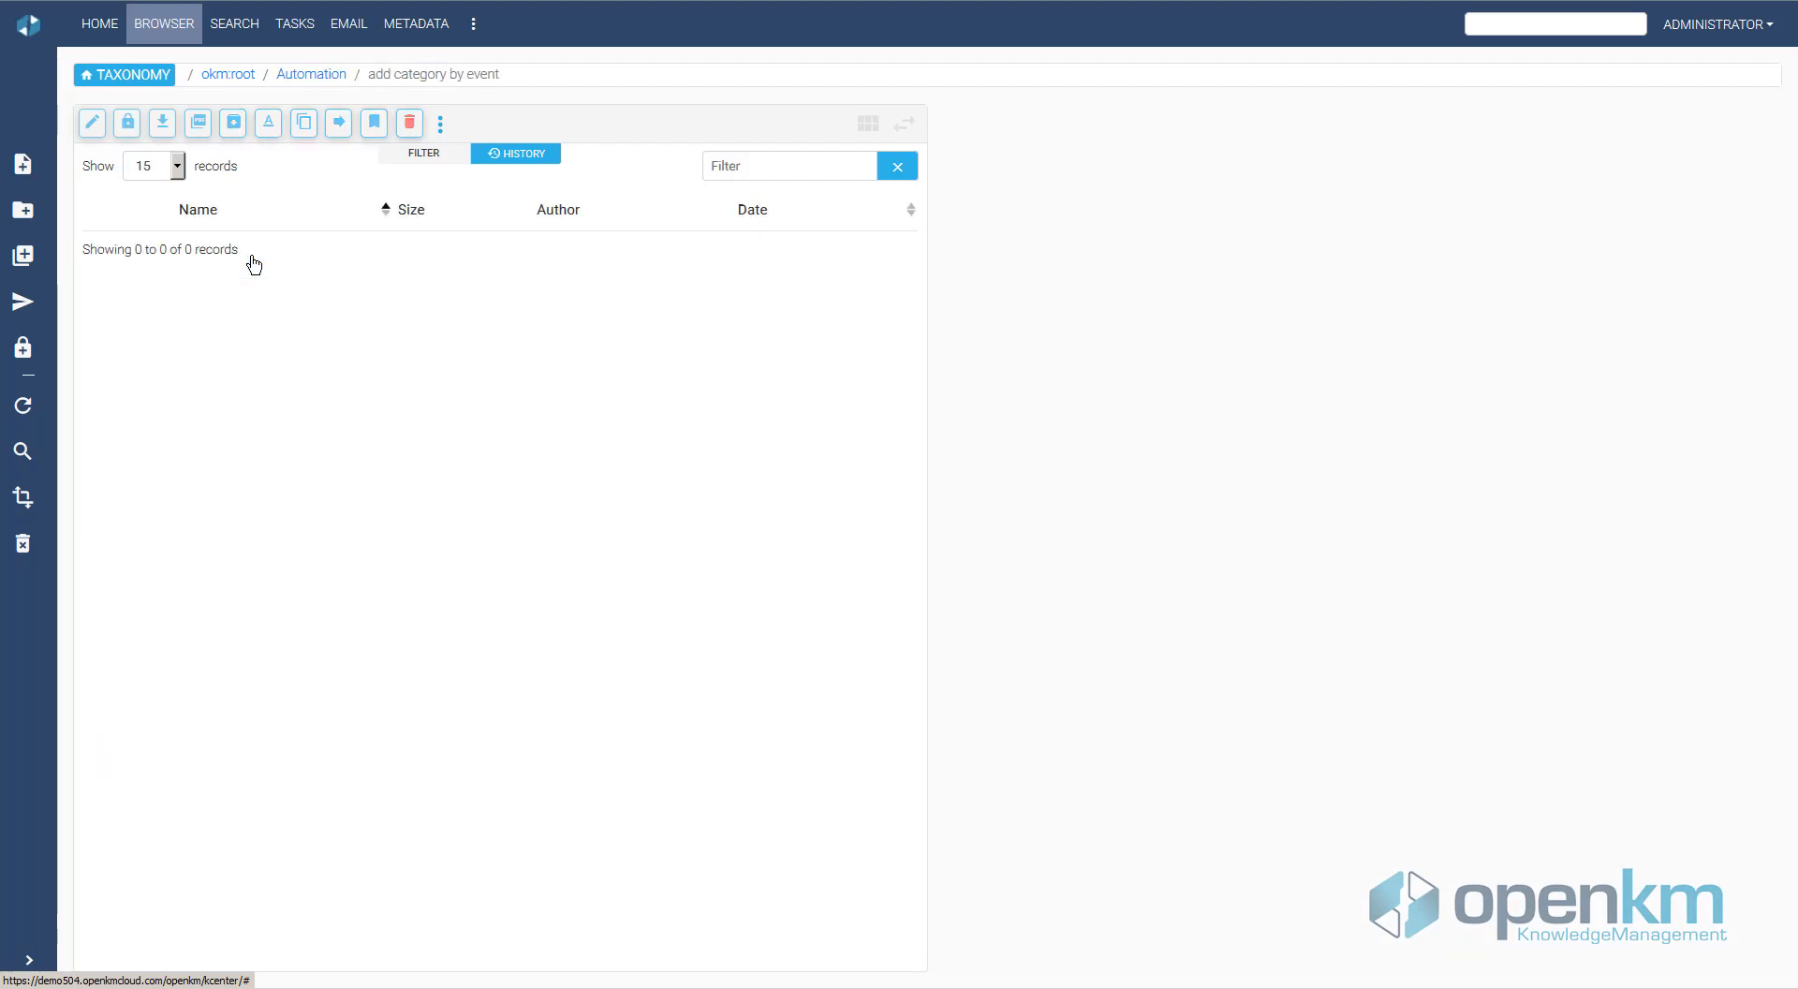
{"action": "left_click", "coordinate": [28, 166]}
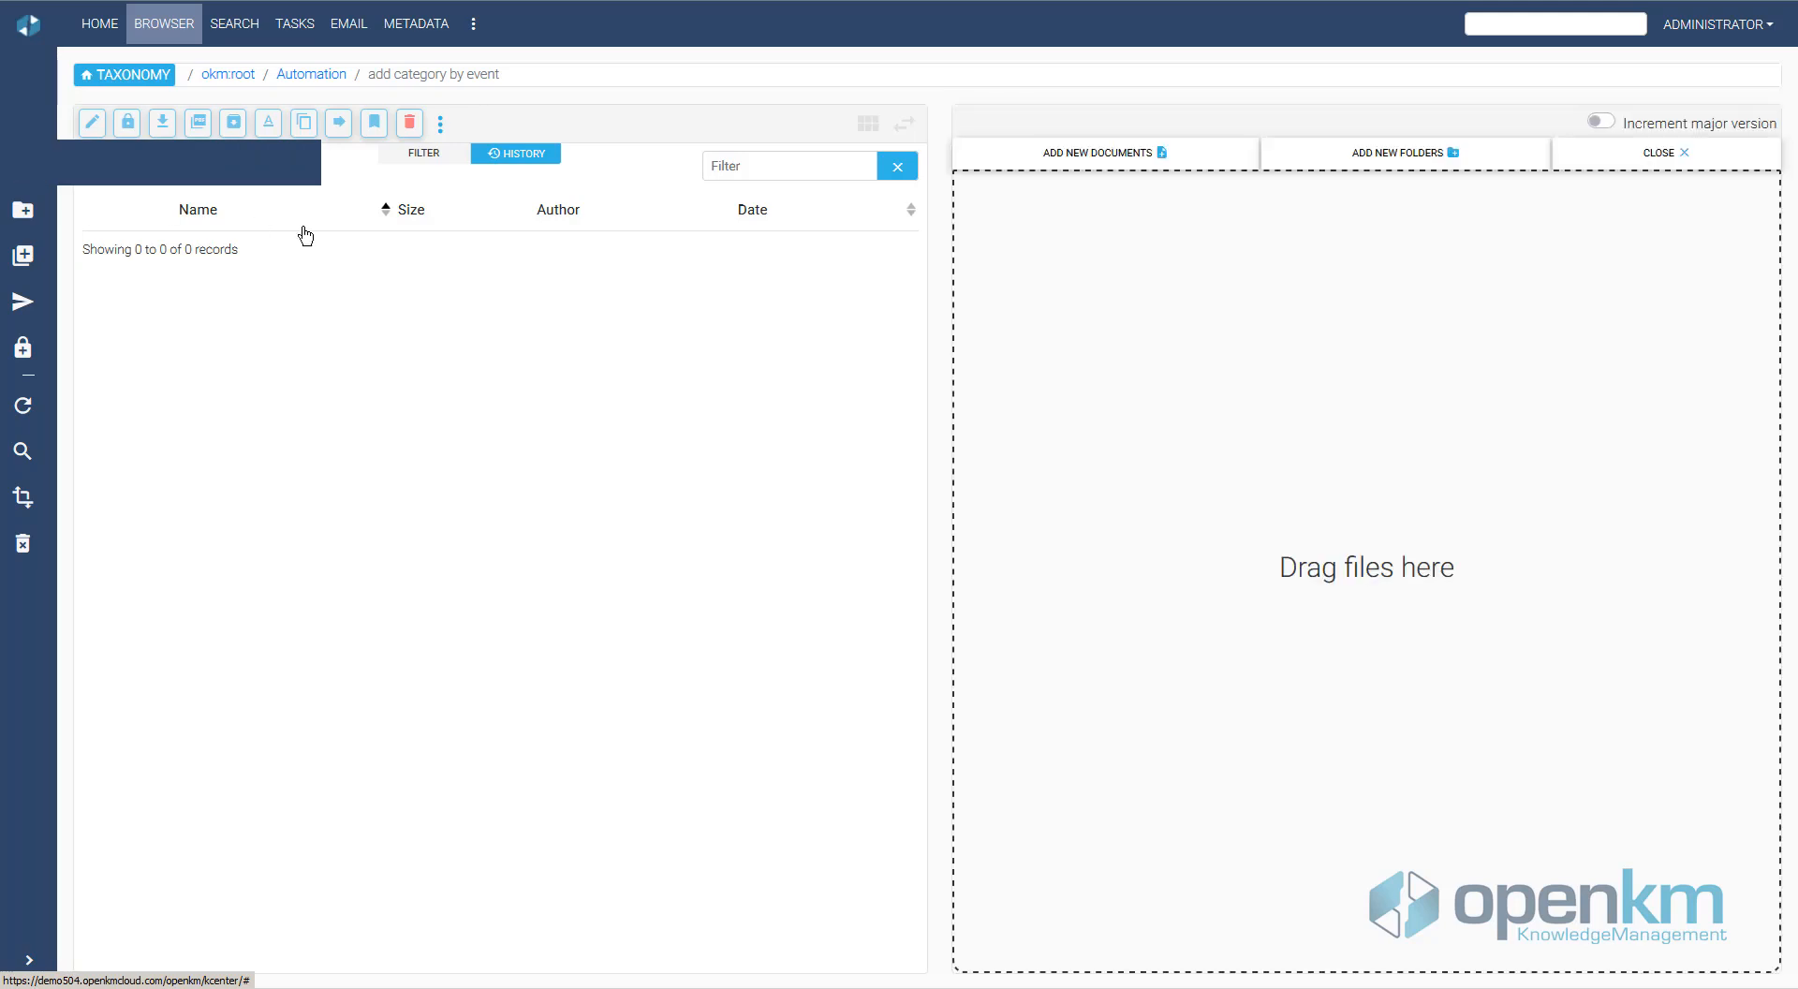
{"action": "left_click", "coordinate": [1121, 159]}
{"action": "left_click", "coordinate": [202, 55]}
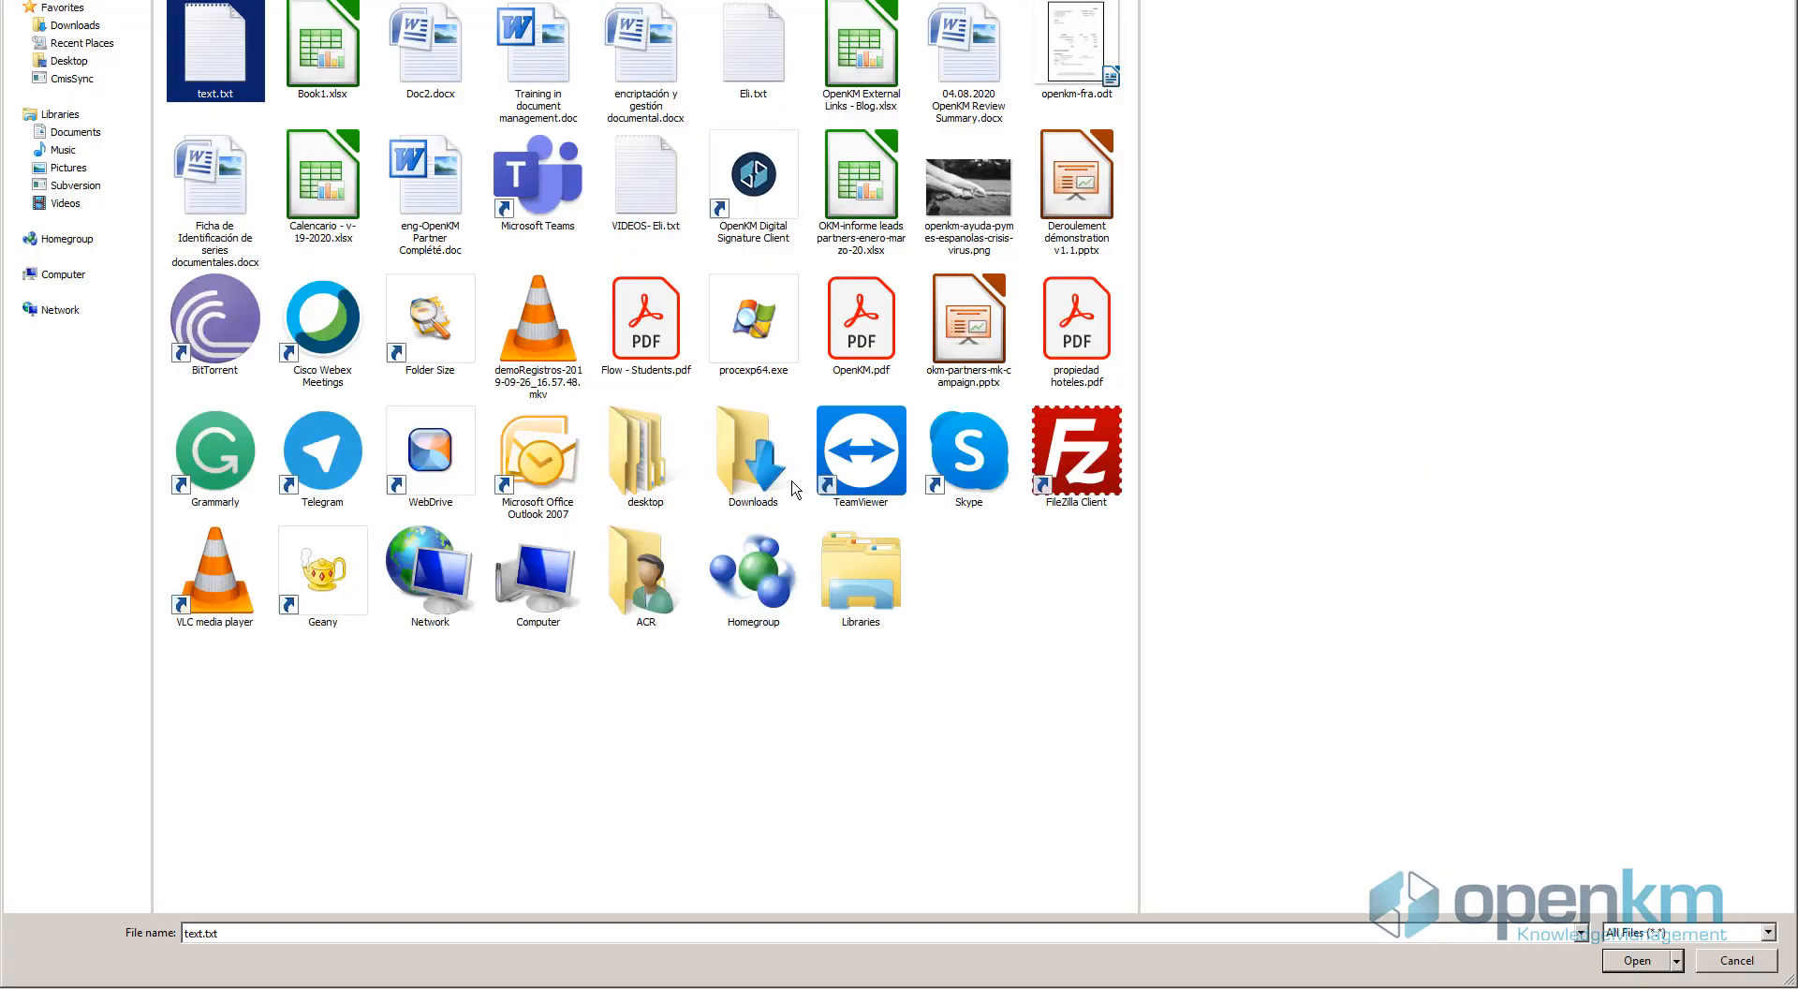
{"action": "left_click", "coordinate": [1646, 960]}
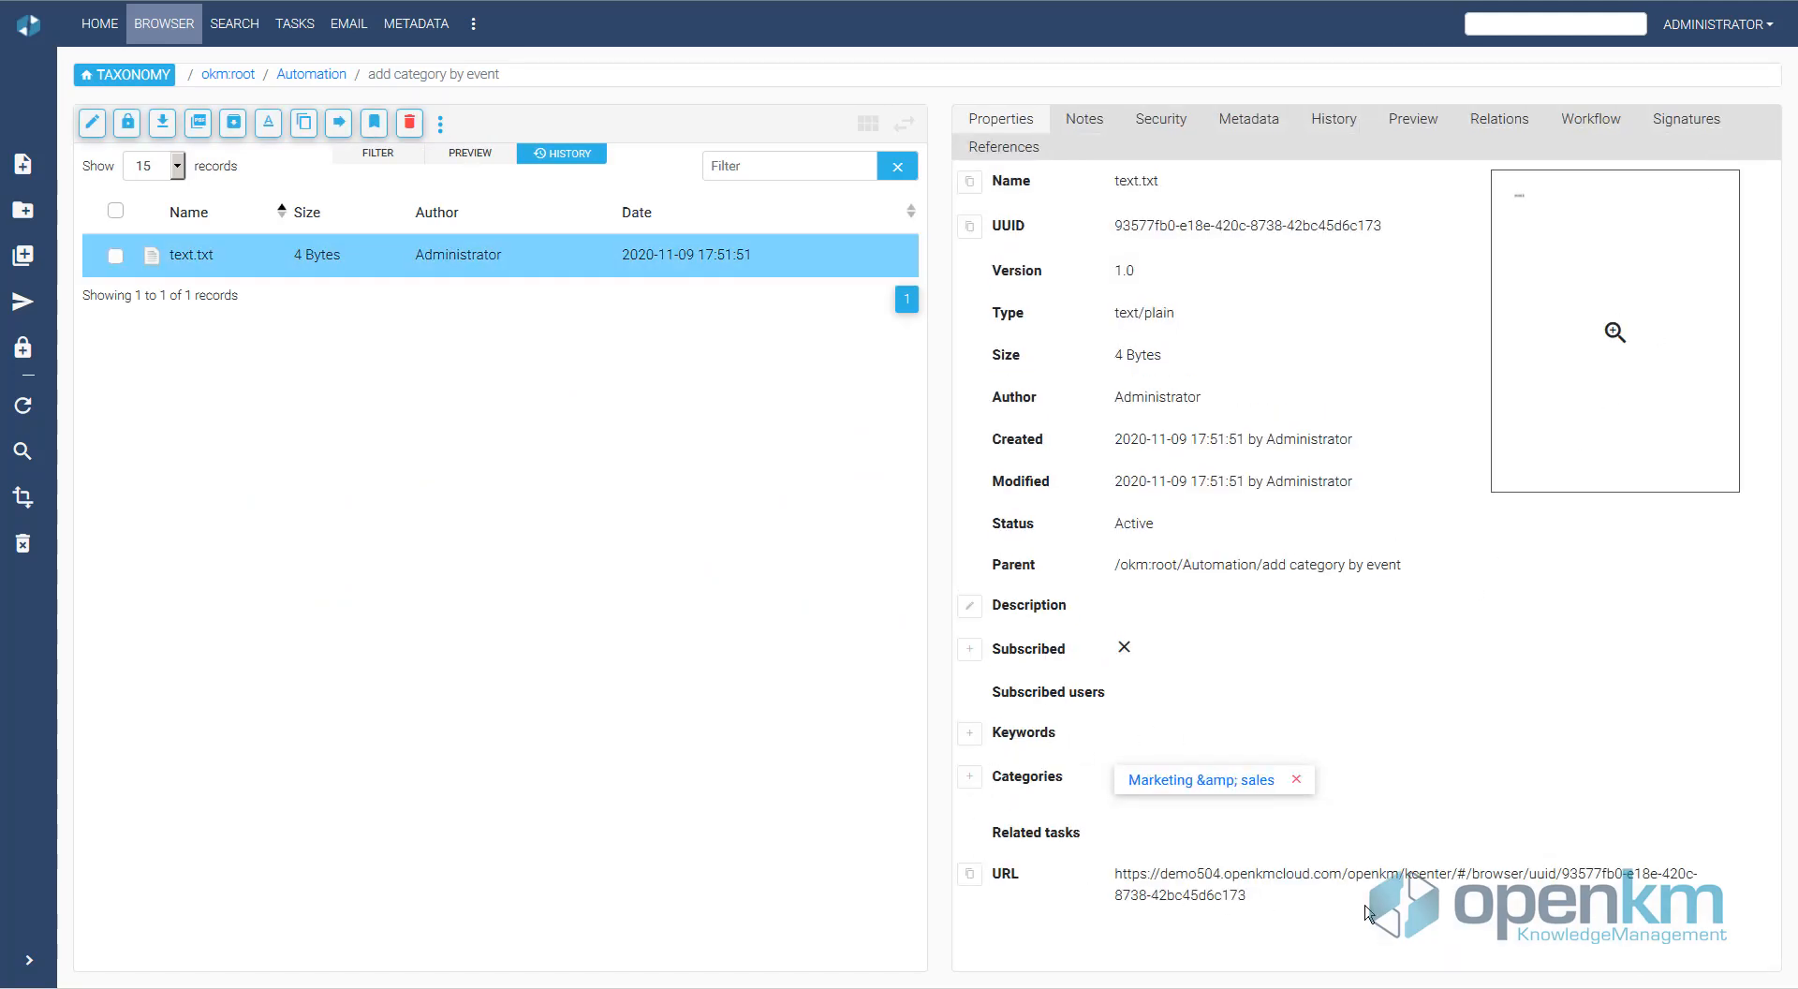
Step: Upload "04.08.2020 OpenKM Review Summary.docx" from the desktop into the "add keyword by event" folder under Automation
{"action": "left_click", "coordinate": [319, 75]}
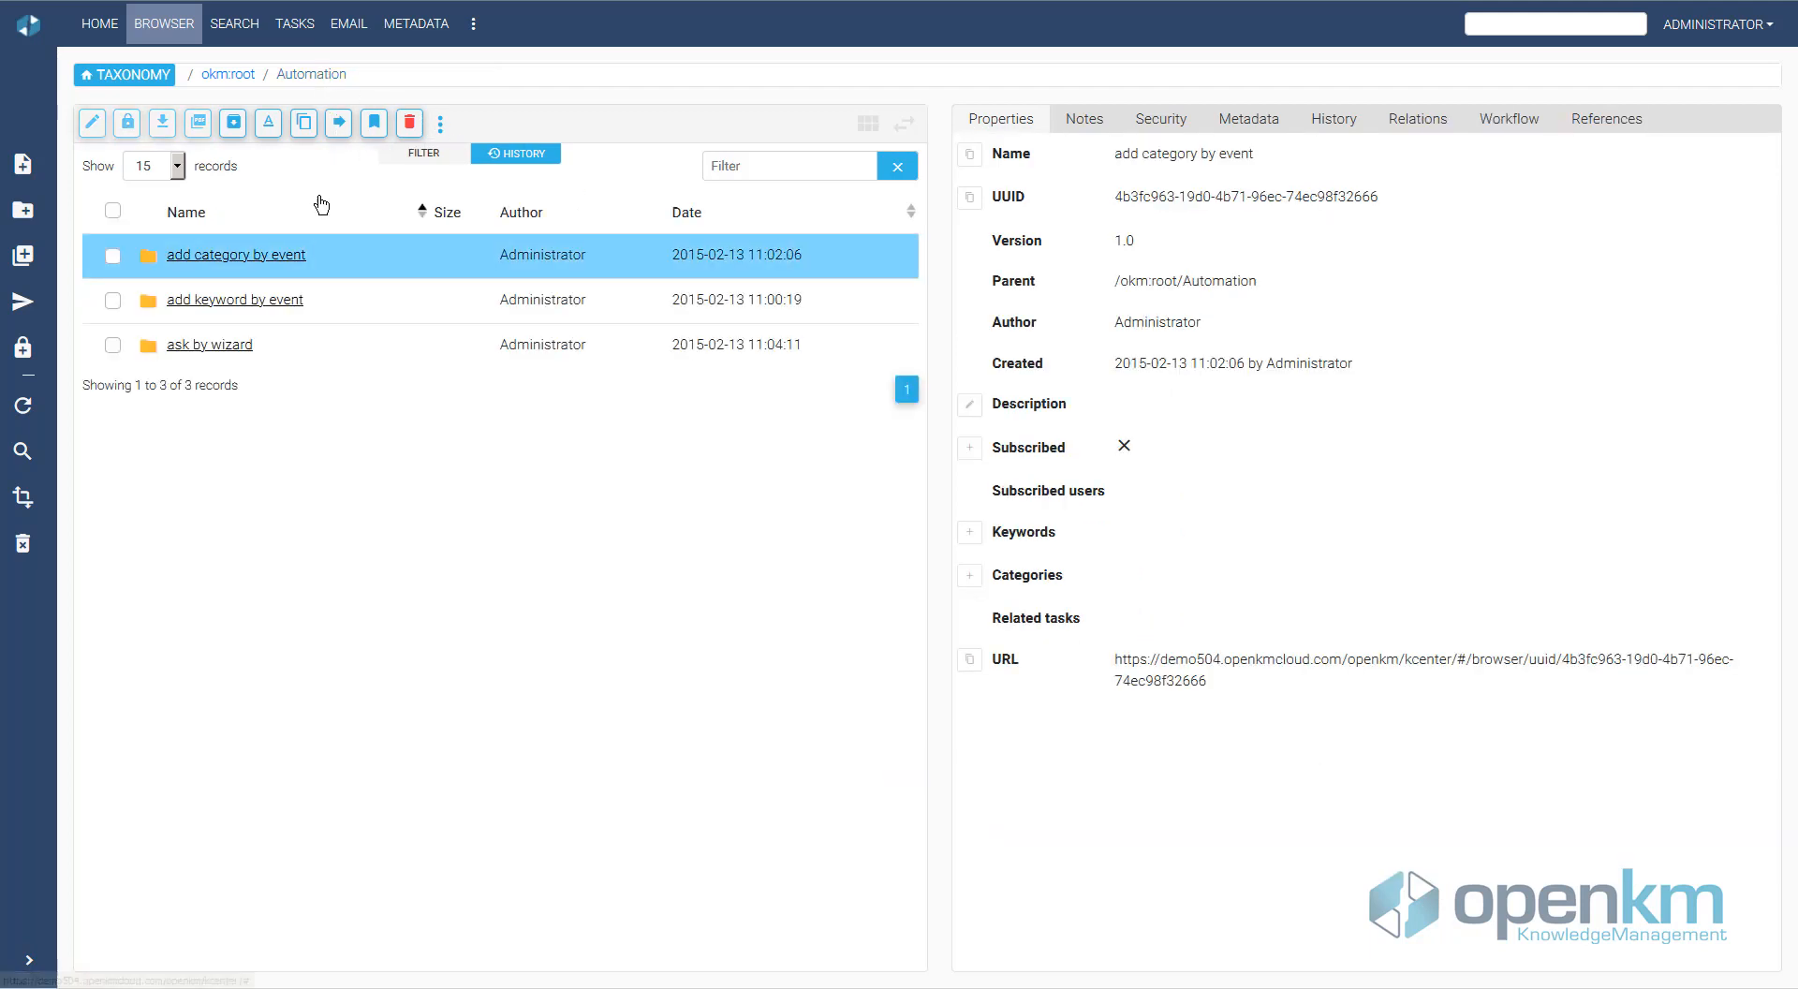
{"action": "left_click", "coordinate": [225, 307]}
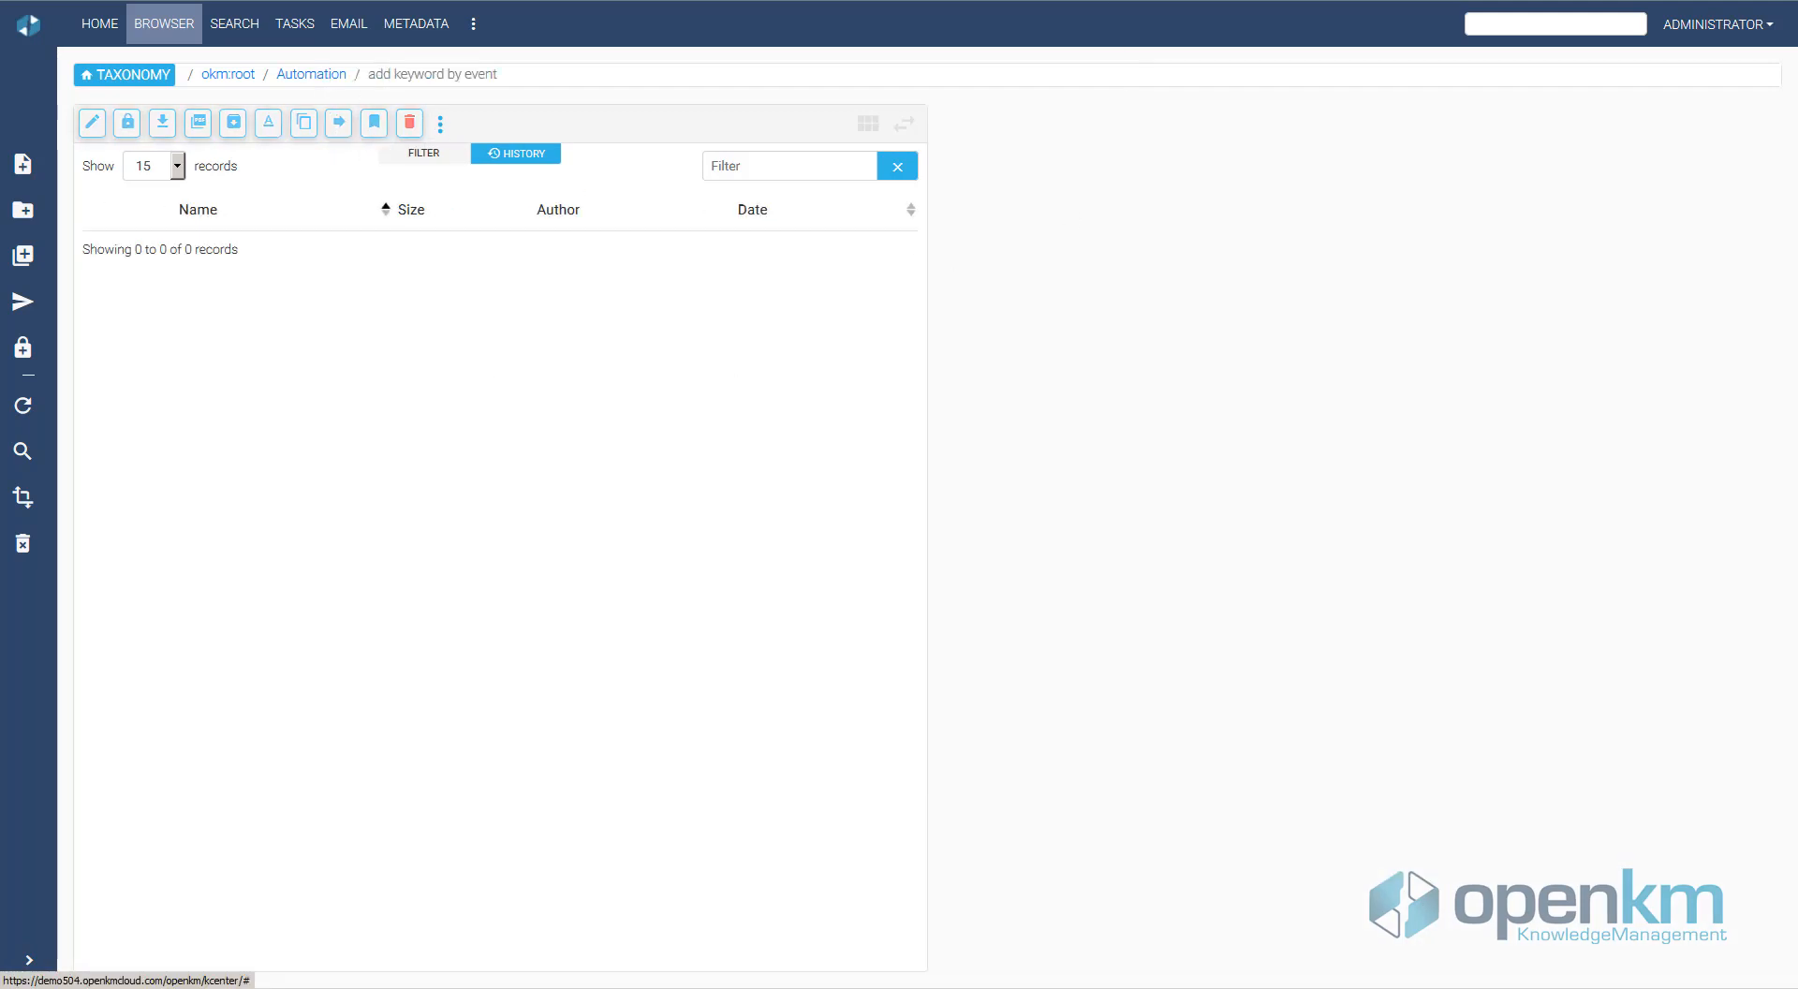
{"action": "left_click_drag", "start_coordinate": [796, 1], "coordinate": [1126, 1]}
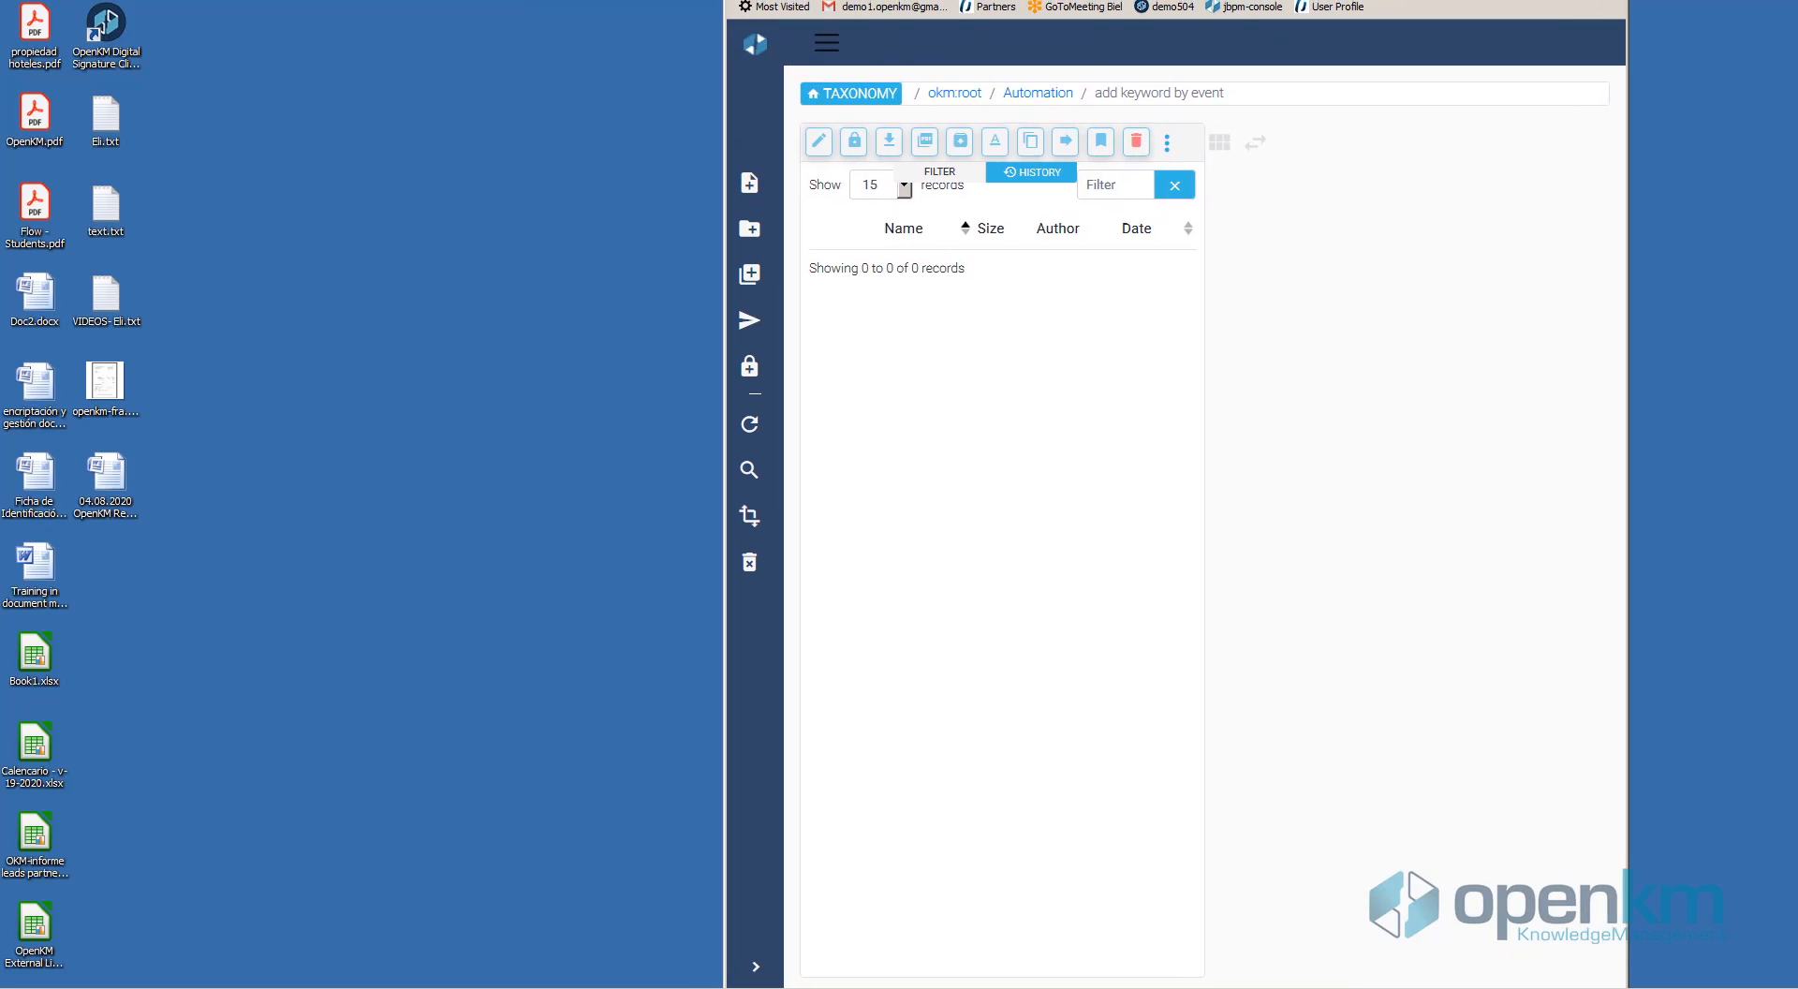
{"action": "left_click", "coordinate": [103, 480]}
{"action": "left_click_drag", "start_coordinate": [140, 514], "coordinate": [1089, 527]}
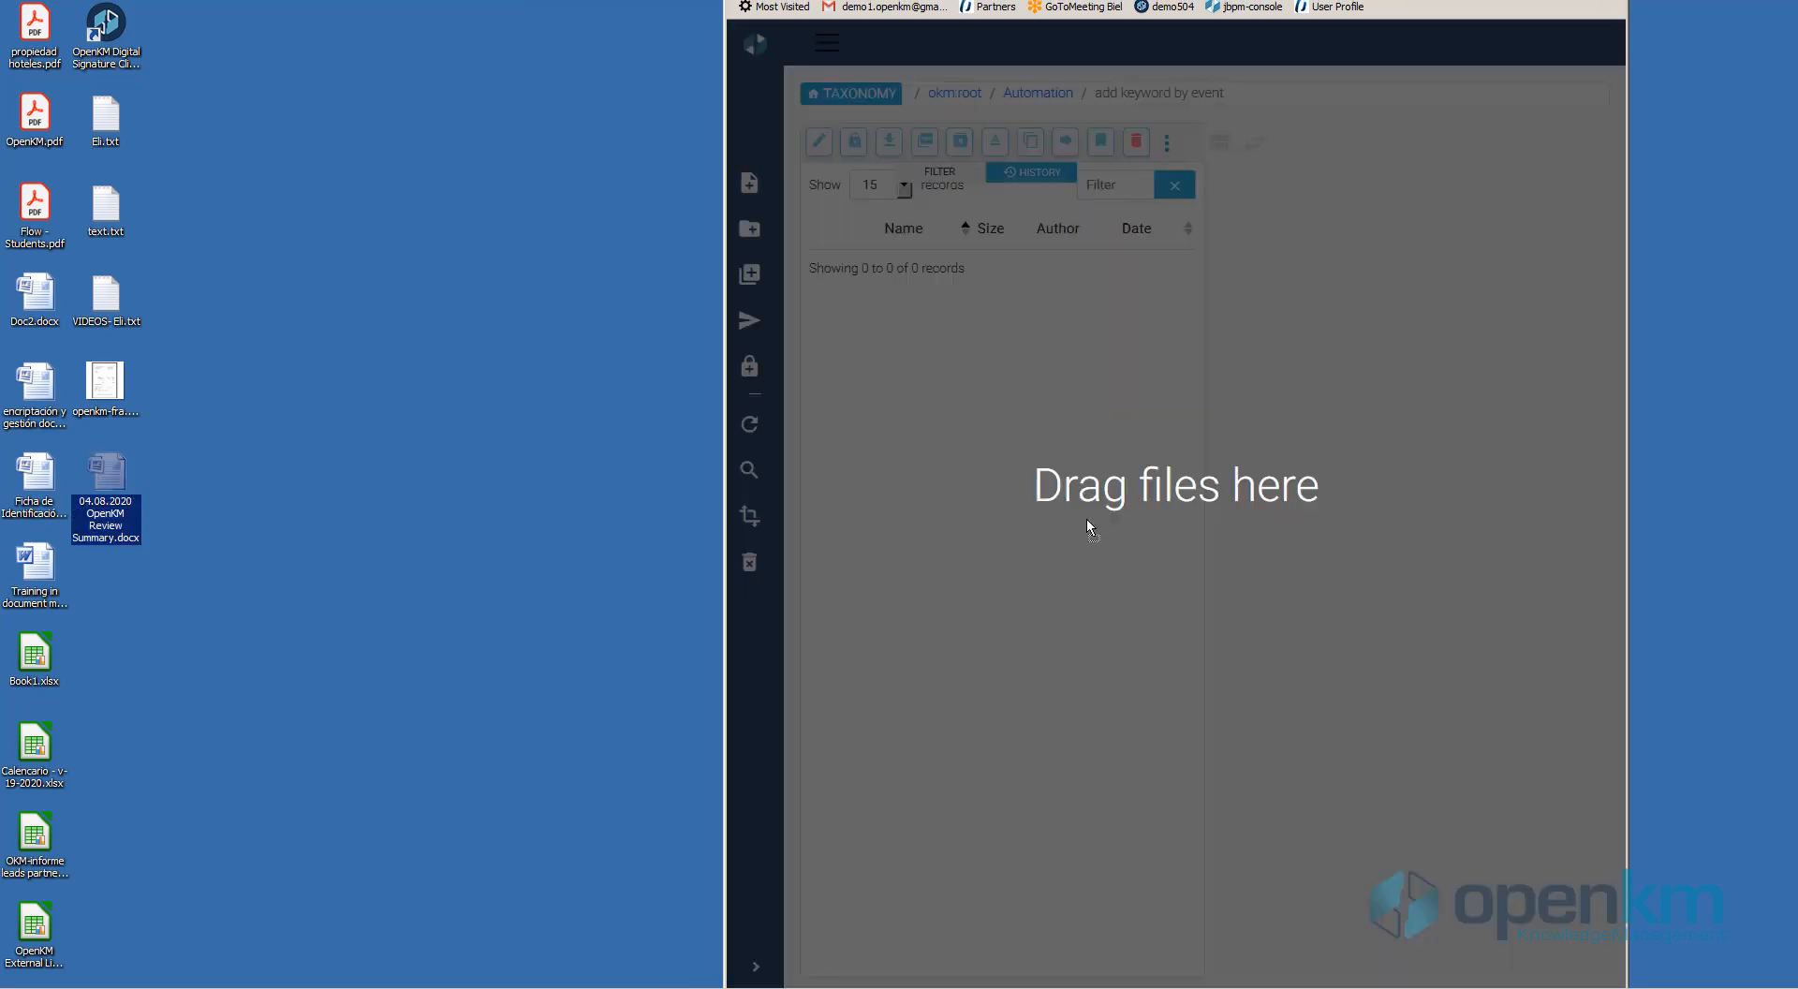
{"action": "left_click_drag", "start_coordinate": [1197, 477], "coordinate": [1193, 477]}
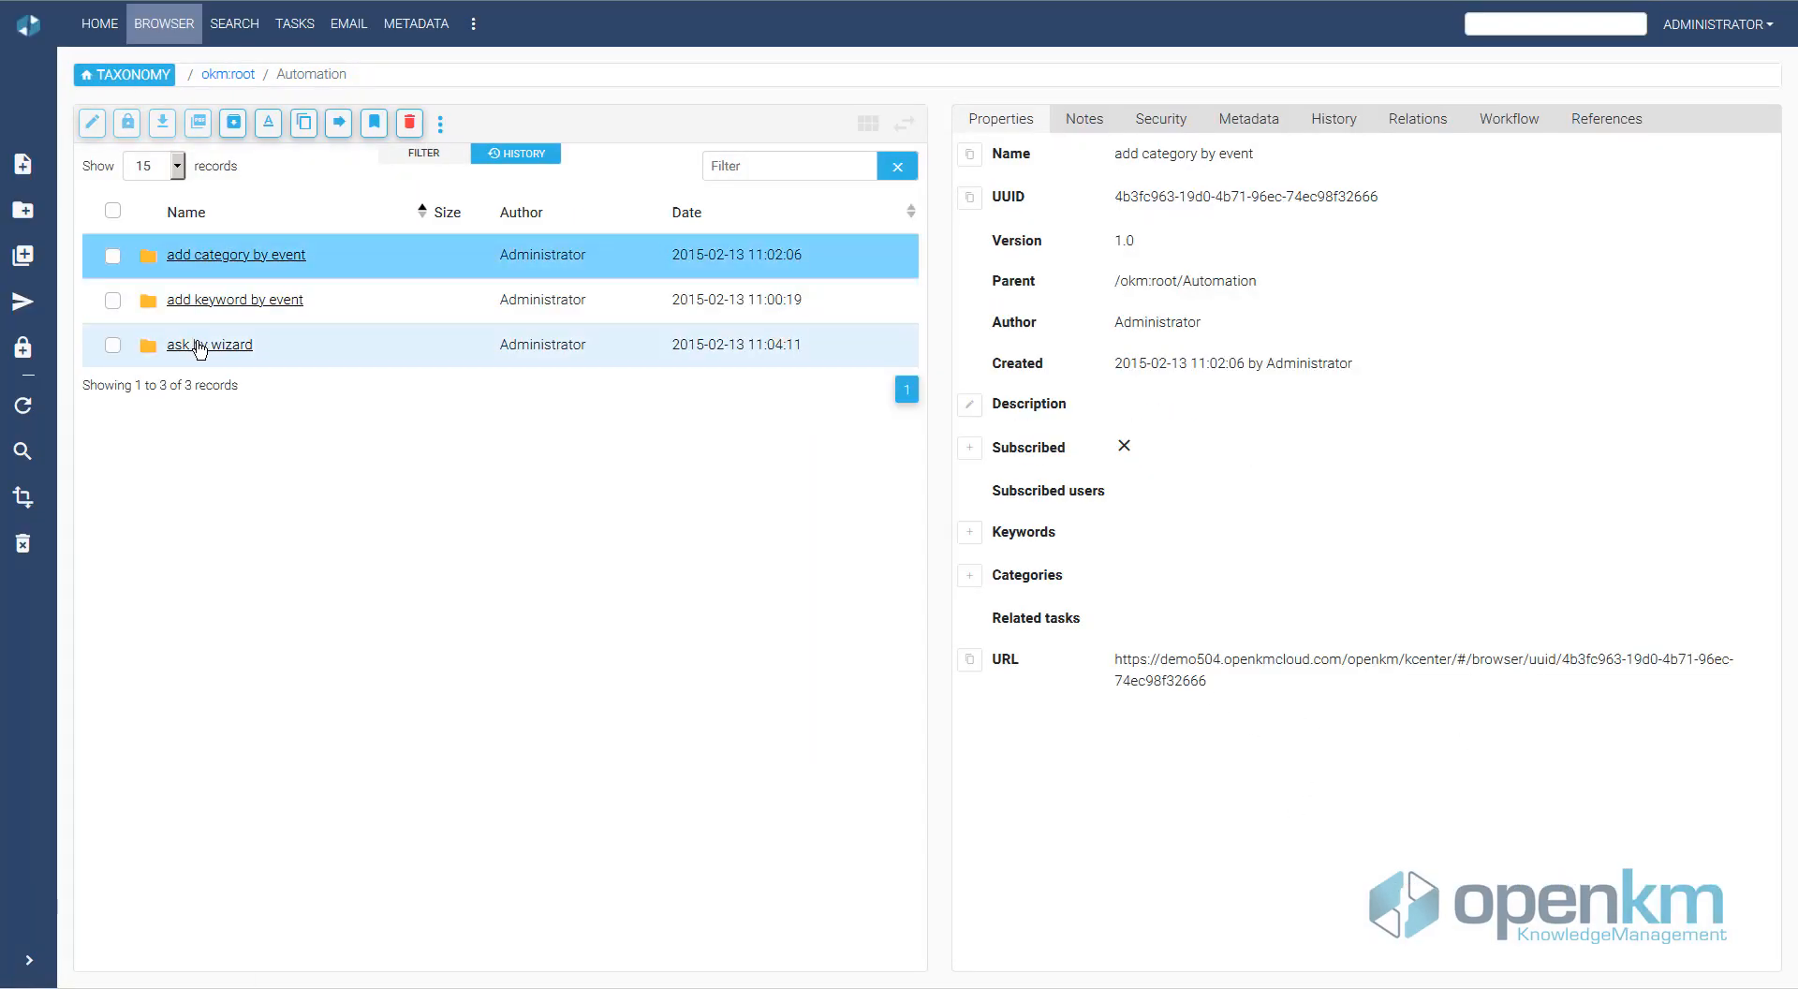
Step: Upload "Training in document management.doc" into the "ask by wizard" folder under Automation and close the upload view
{"action": "left_click", "coordinate": [200, 349]}
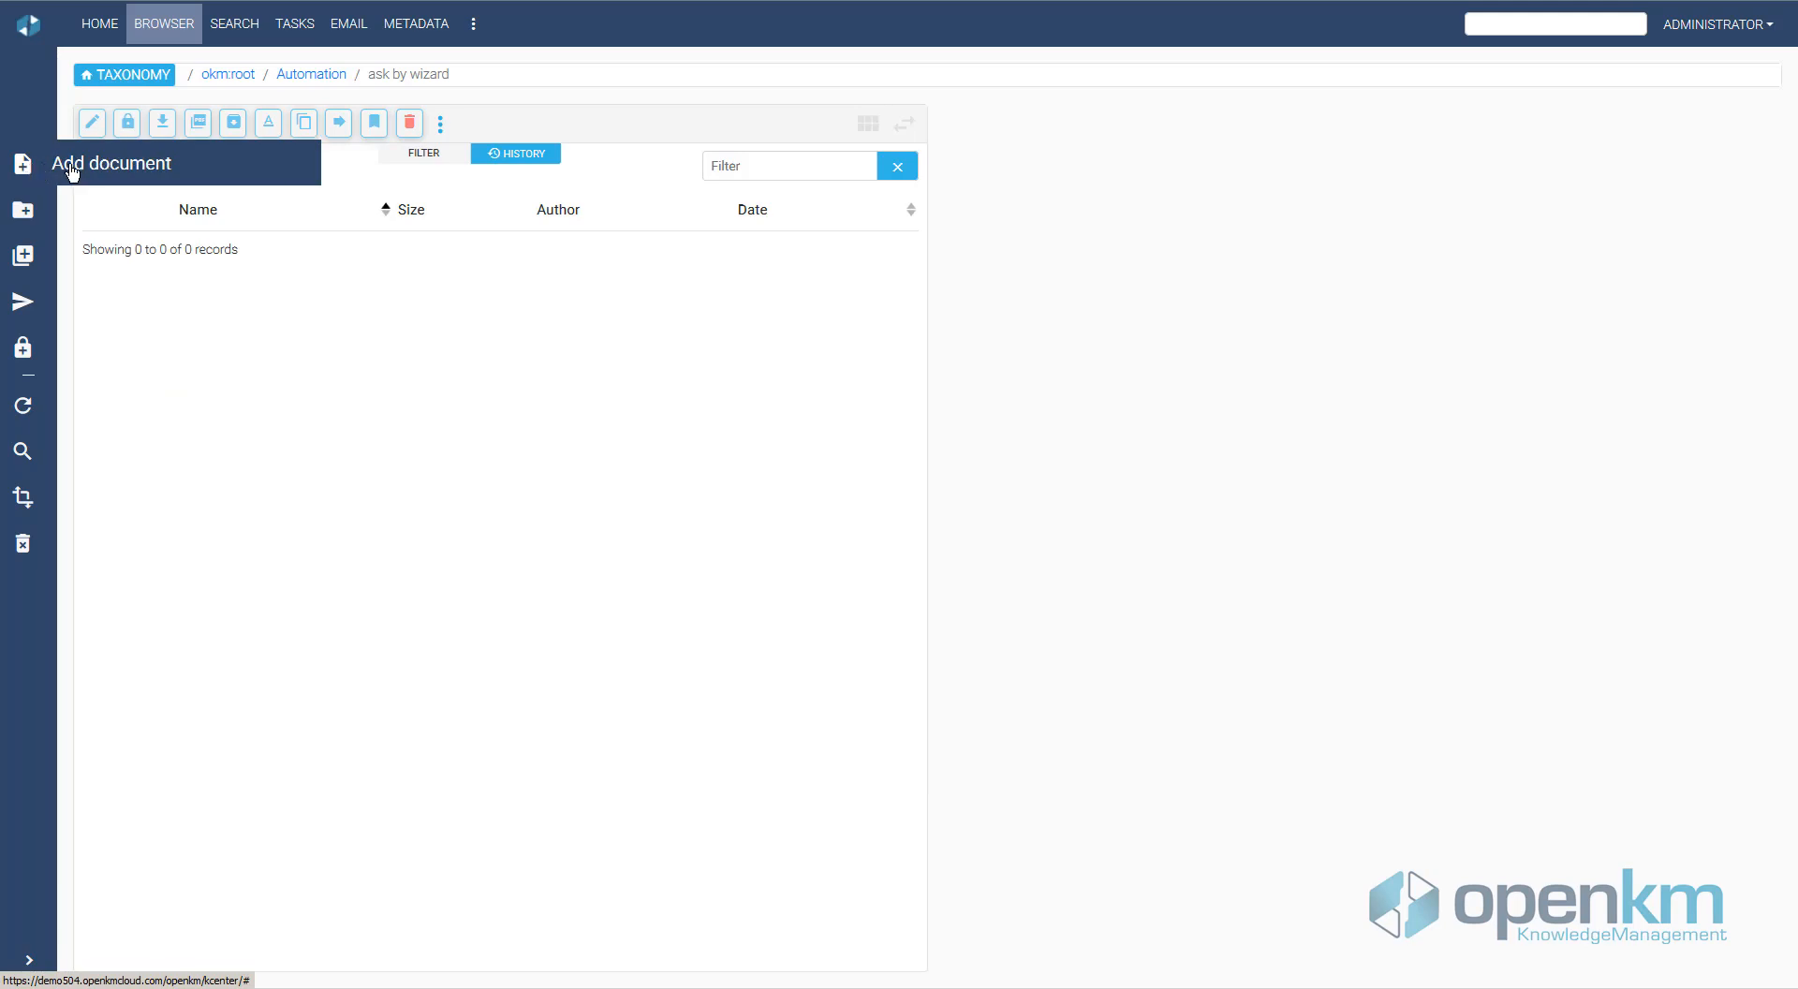
{"action": "left_click", "coordinate": [74, 171]}
{"action": "left_click", "coordinate": [1053, 158]}
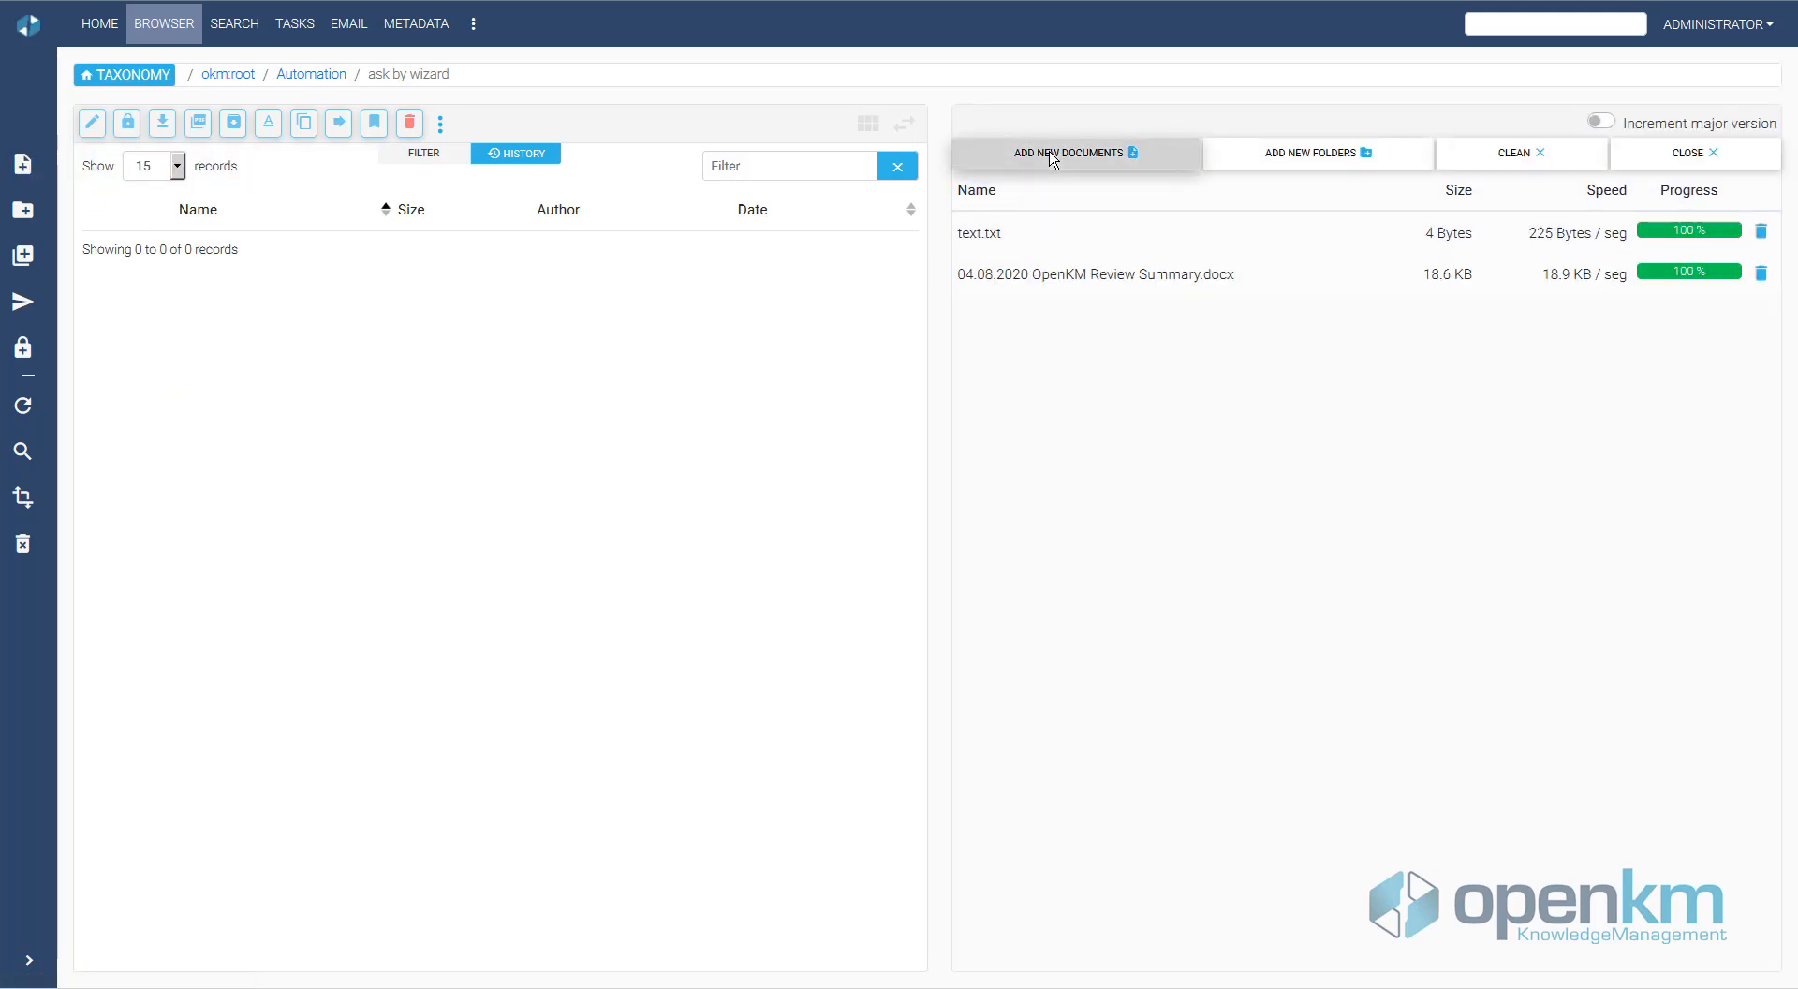
{"action": "left_click", "coordinate": [1639, 959]}
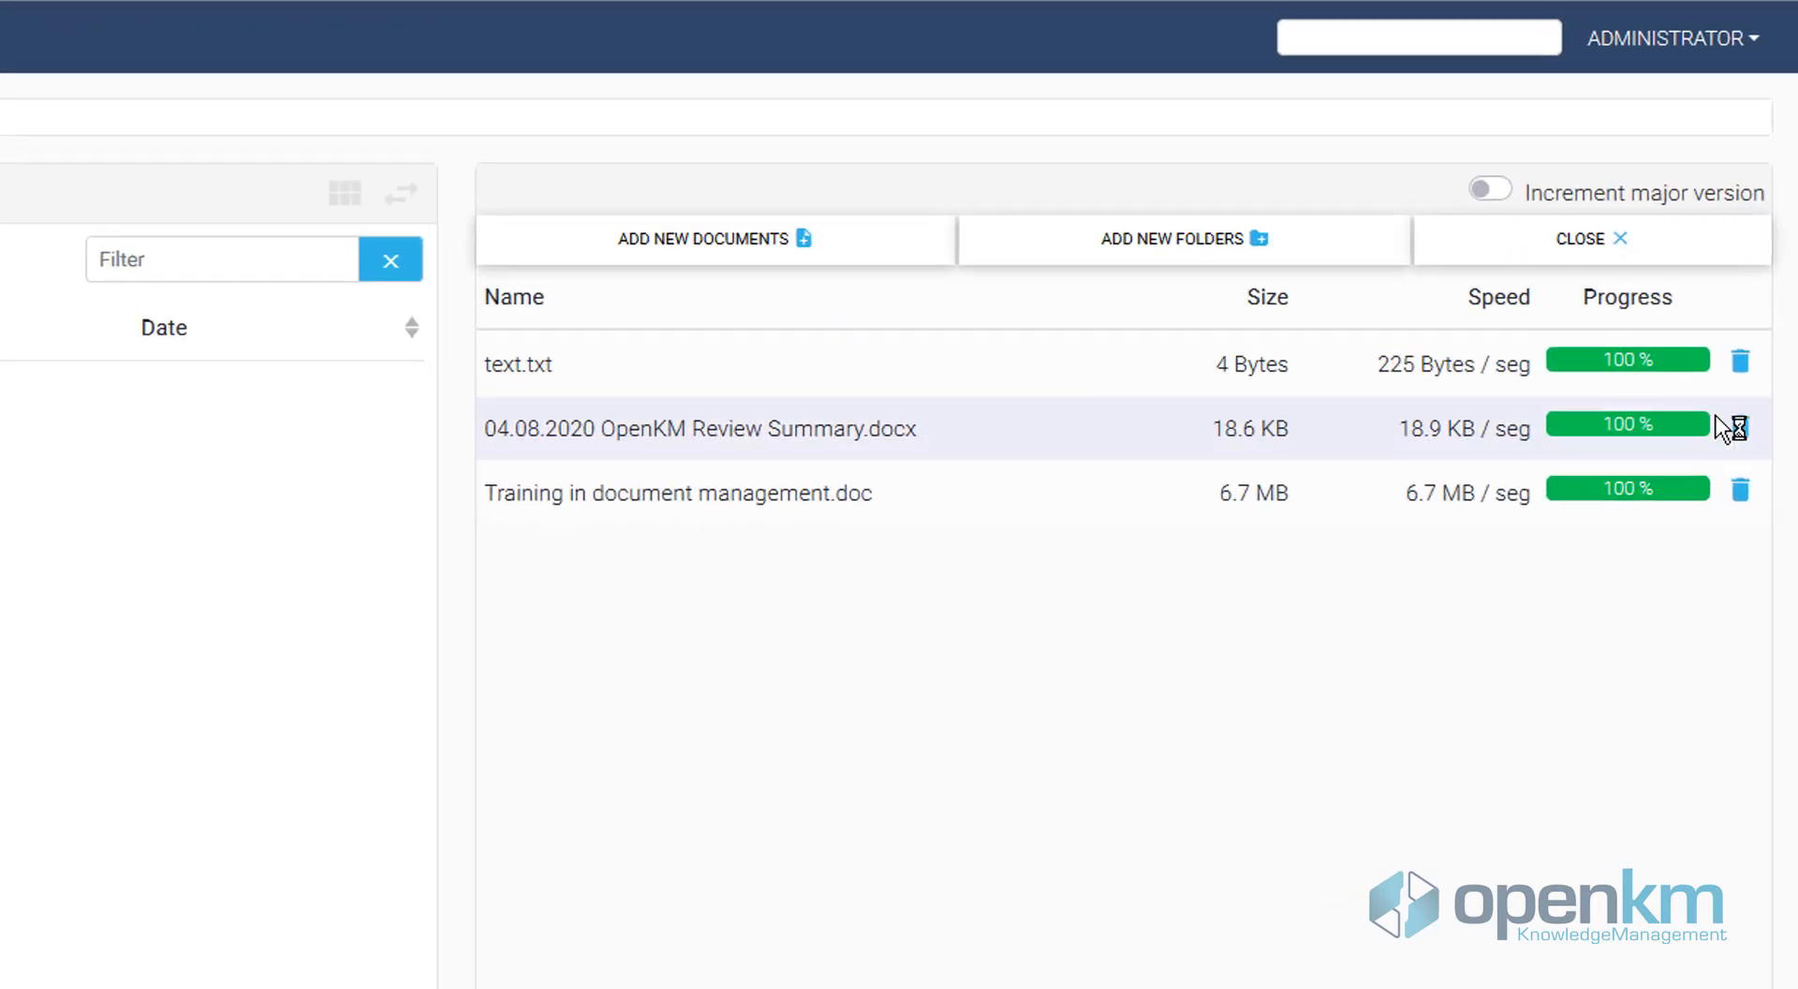
{"action": "left_click", "coordinate": [1612, 262]}
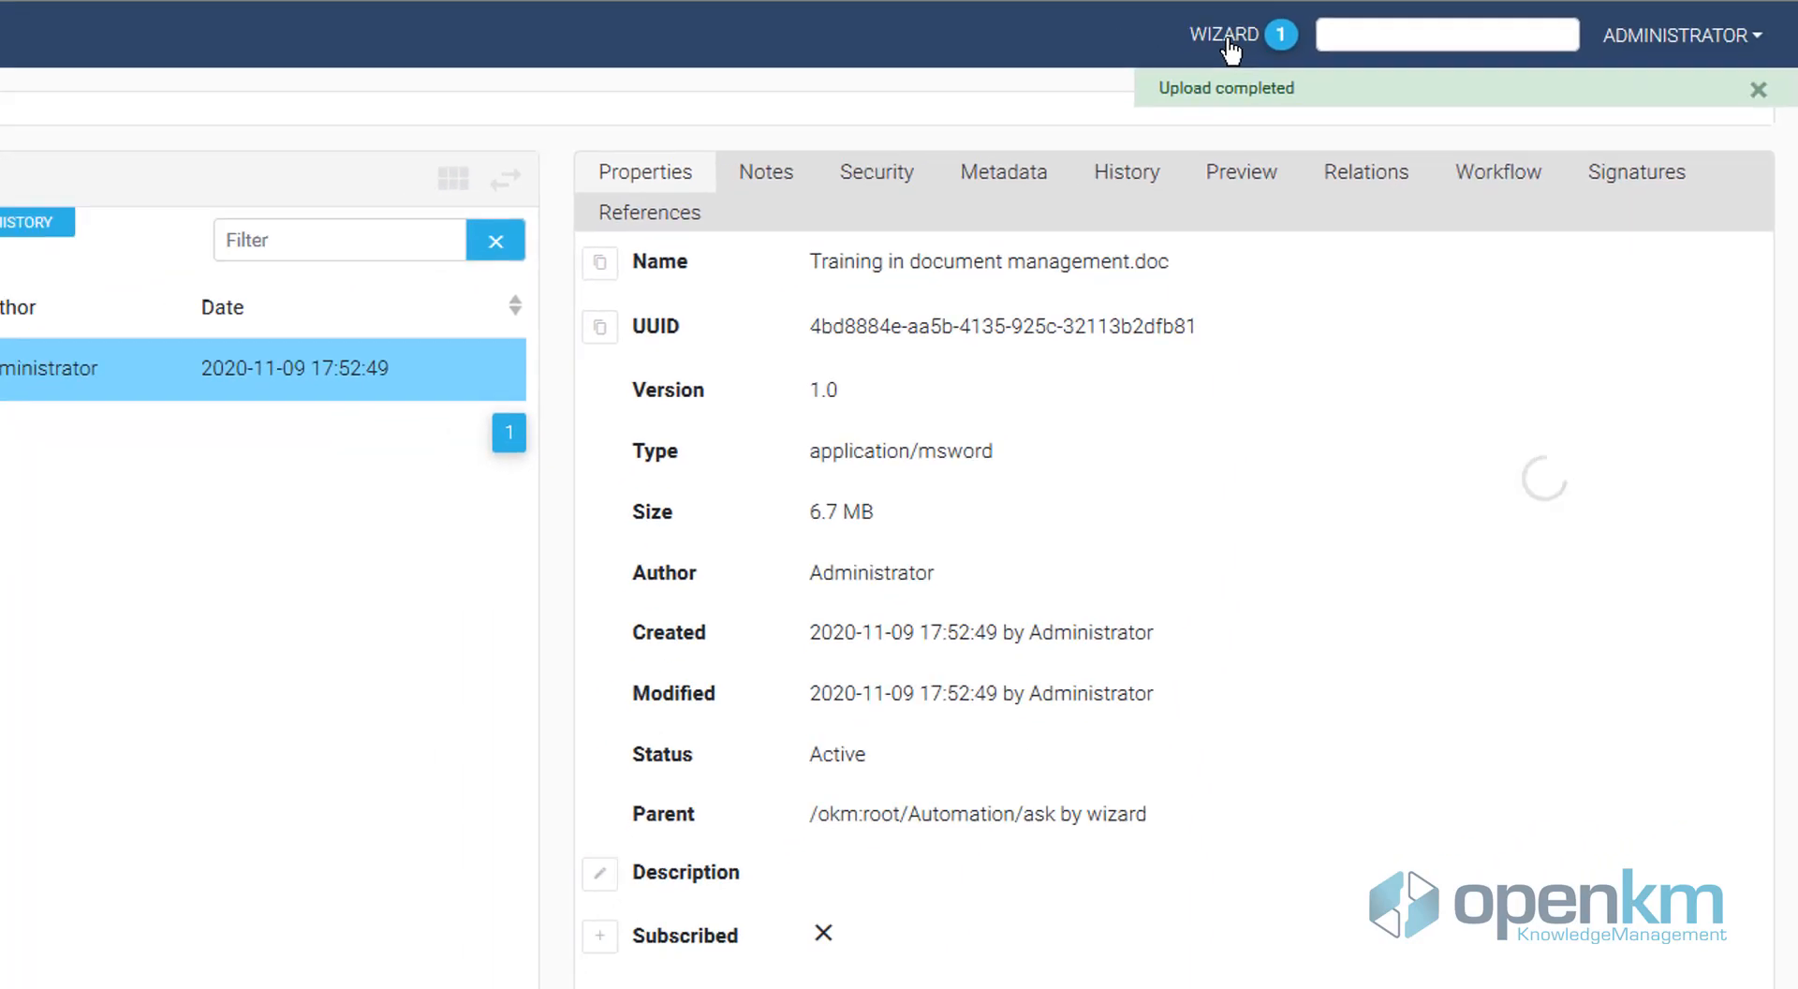
Step: Open the pending wizard for the training document and submit the keyword OpenKM
{"action": "left_click", "coordinate": [1227, 38]}
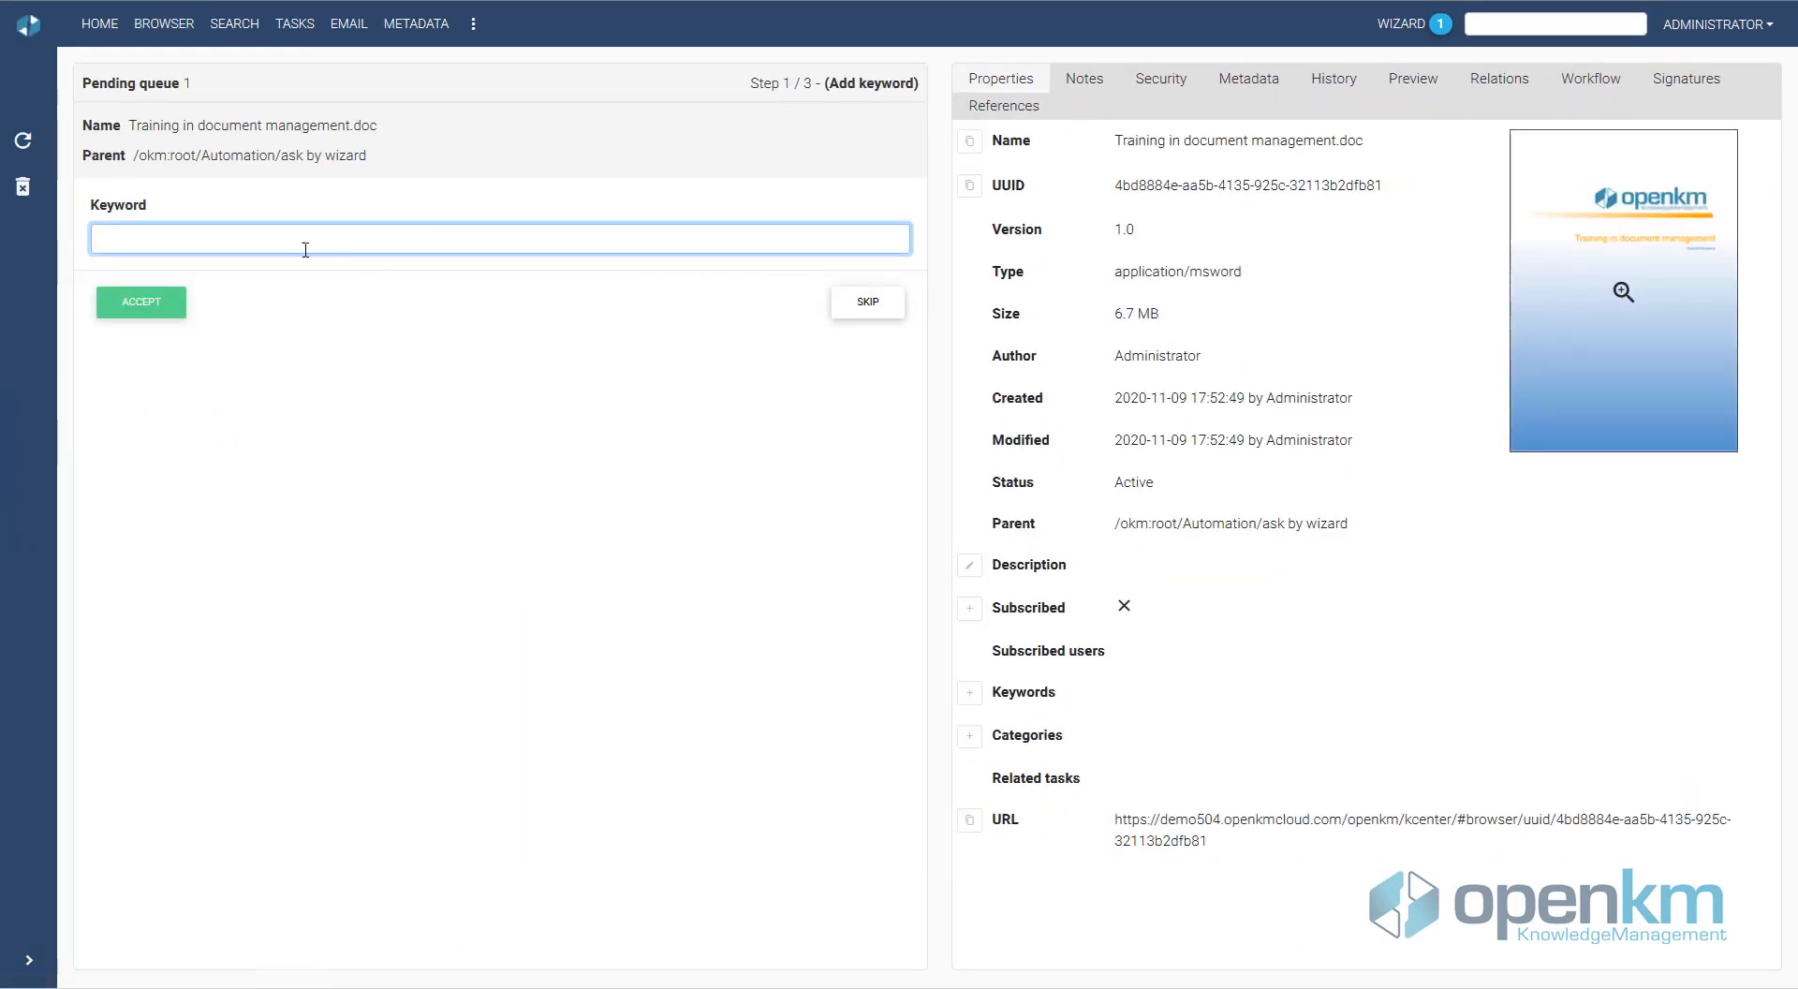
{"action": "type", "text": "OpenKM"}
{"action": "left_click", "coordinate": [166, 310]}
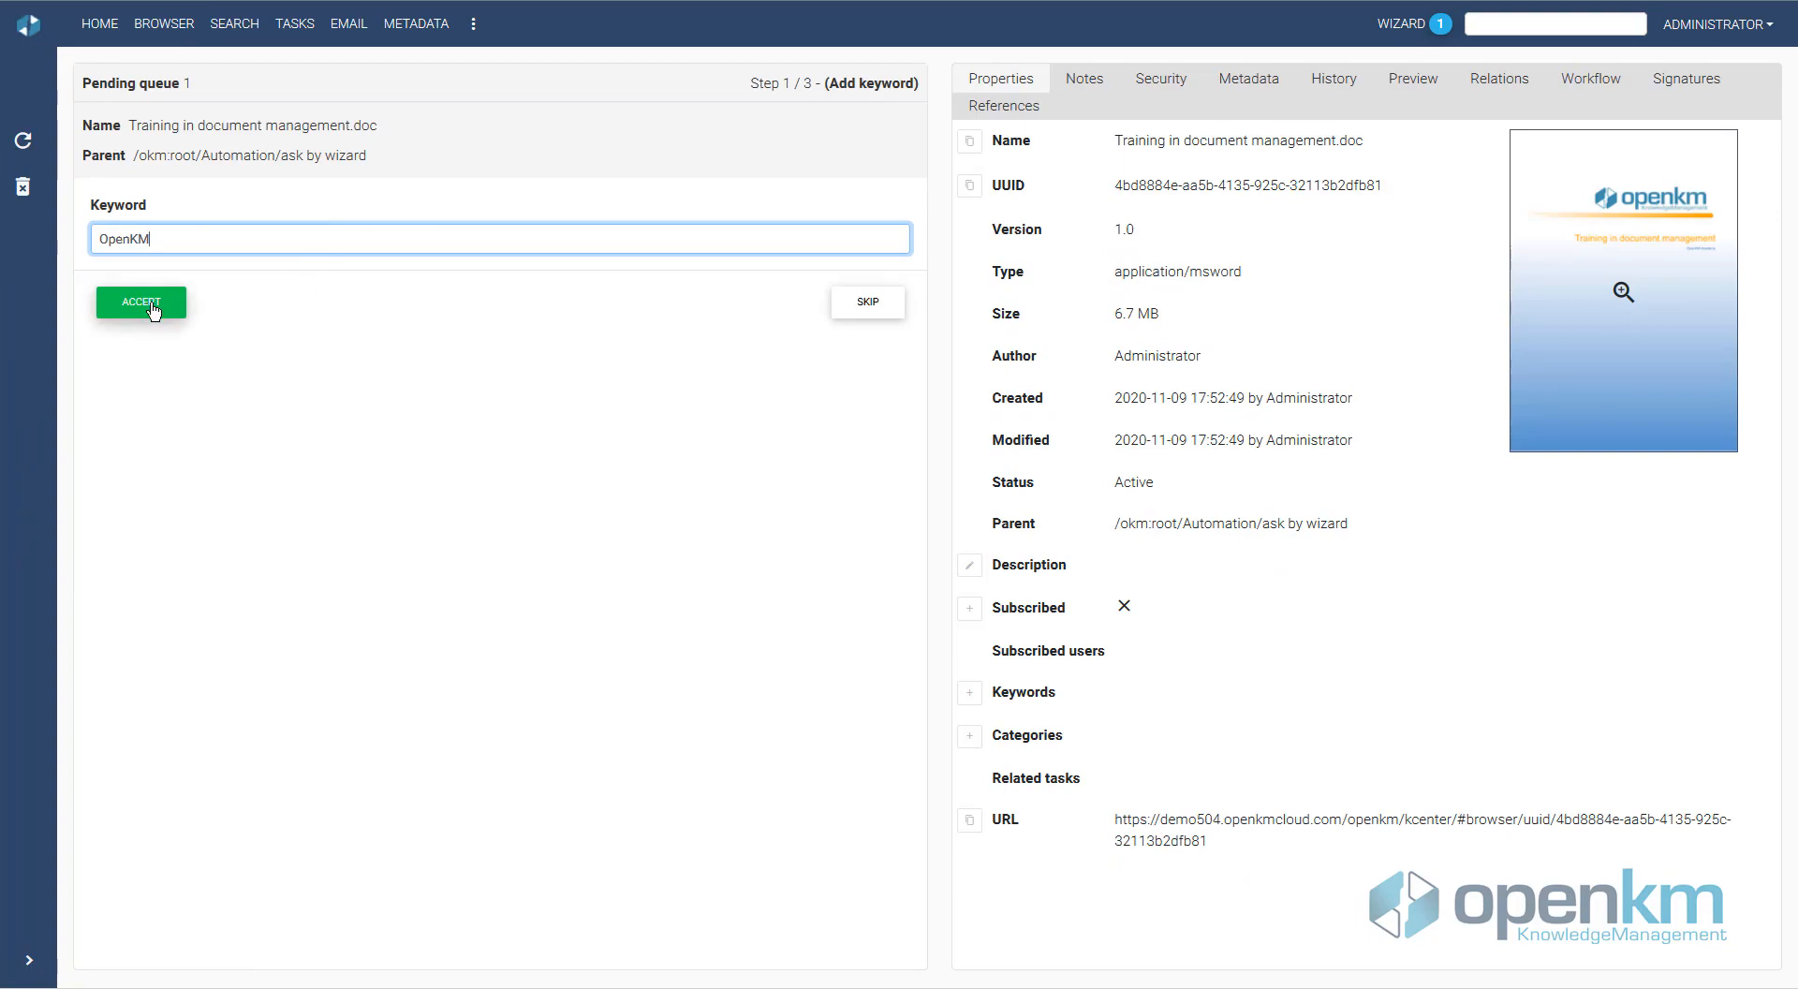
Step: Assign the Management category from Department to the training document in the wizard
{"action": "left_click", "coordinate": [198, 208]}
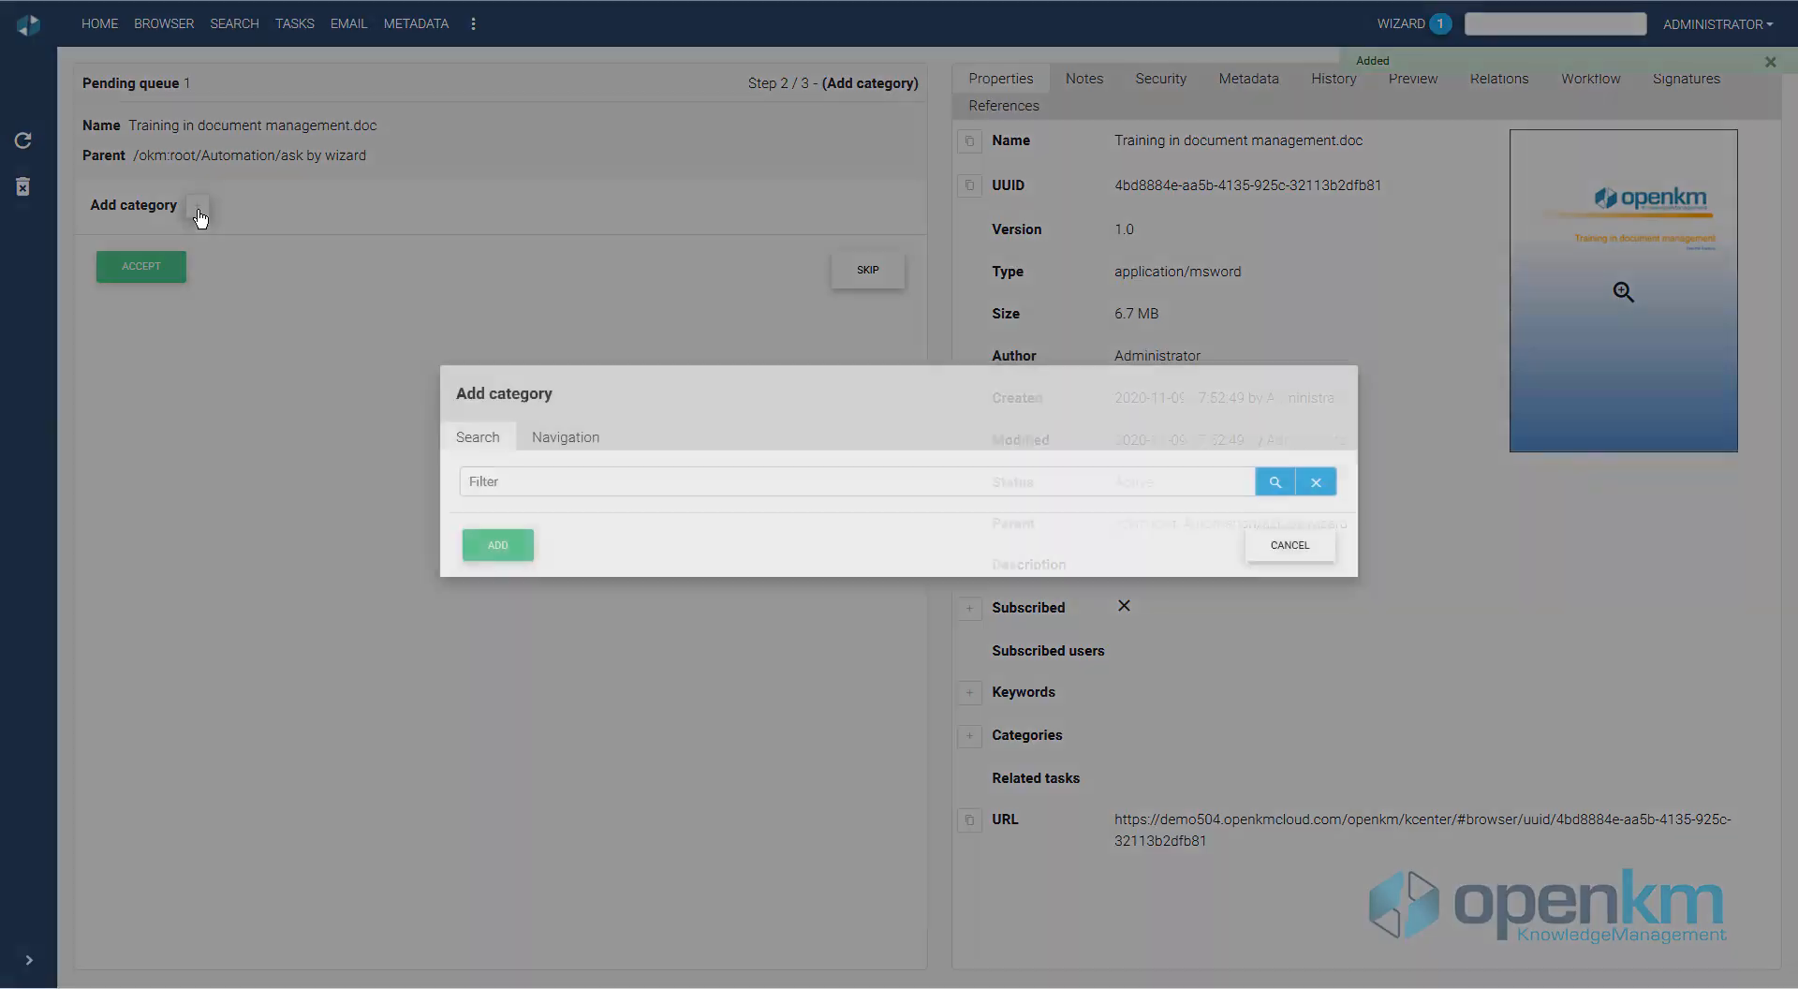
{"action": "left_click", "coordinate": [560, 459]}
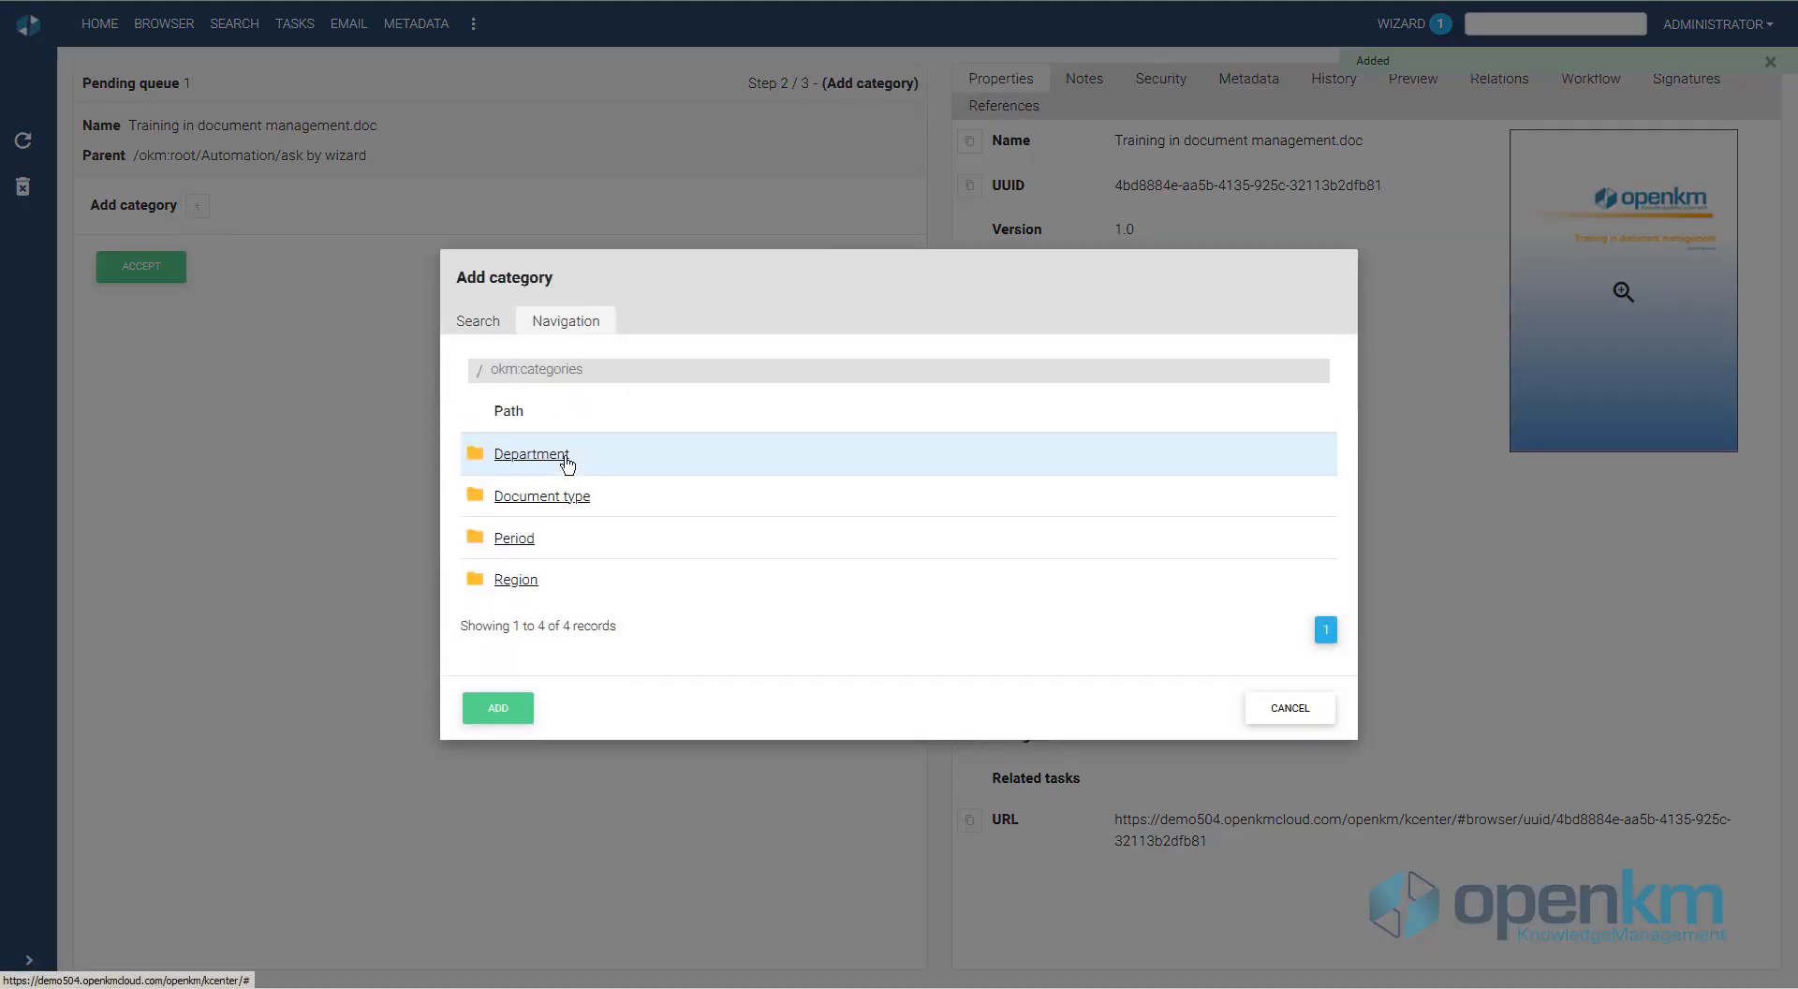
{"action": "left_click", "coordinate": [556, 465]}
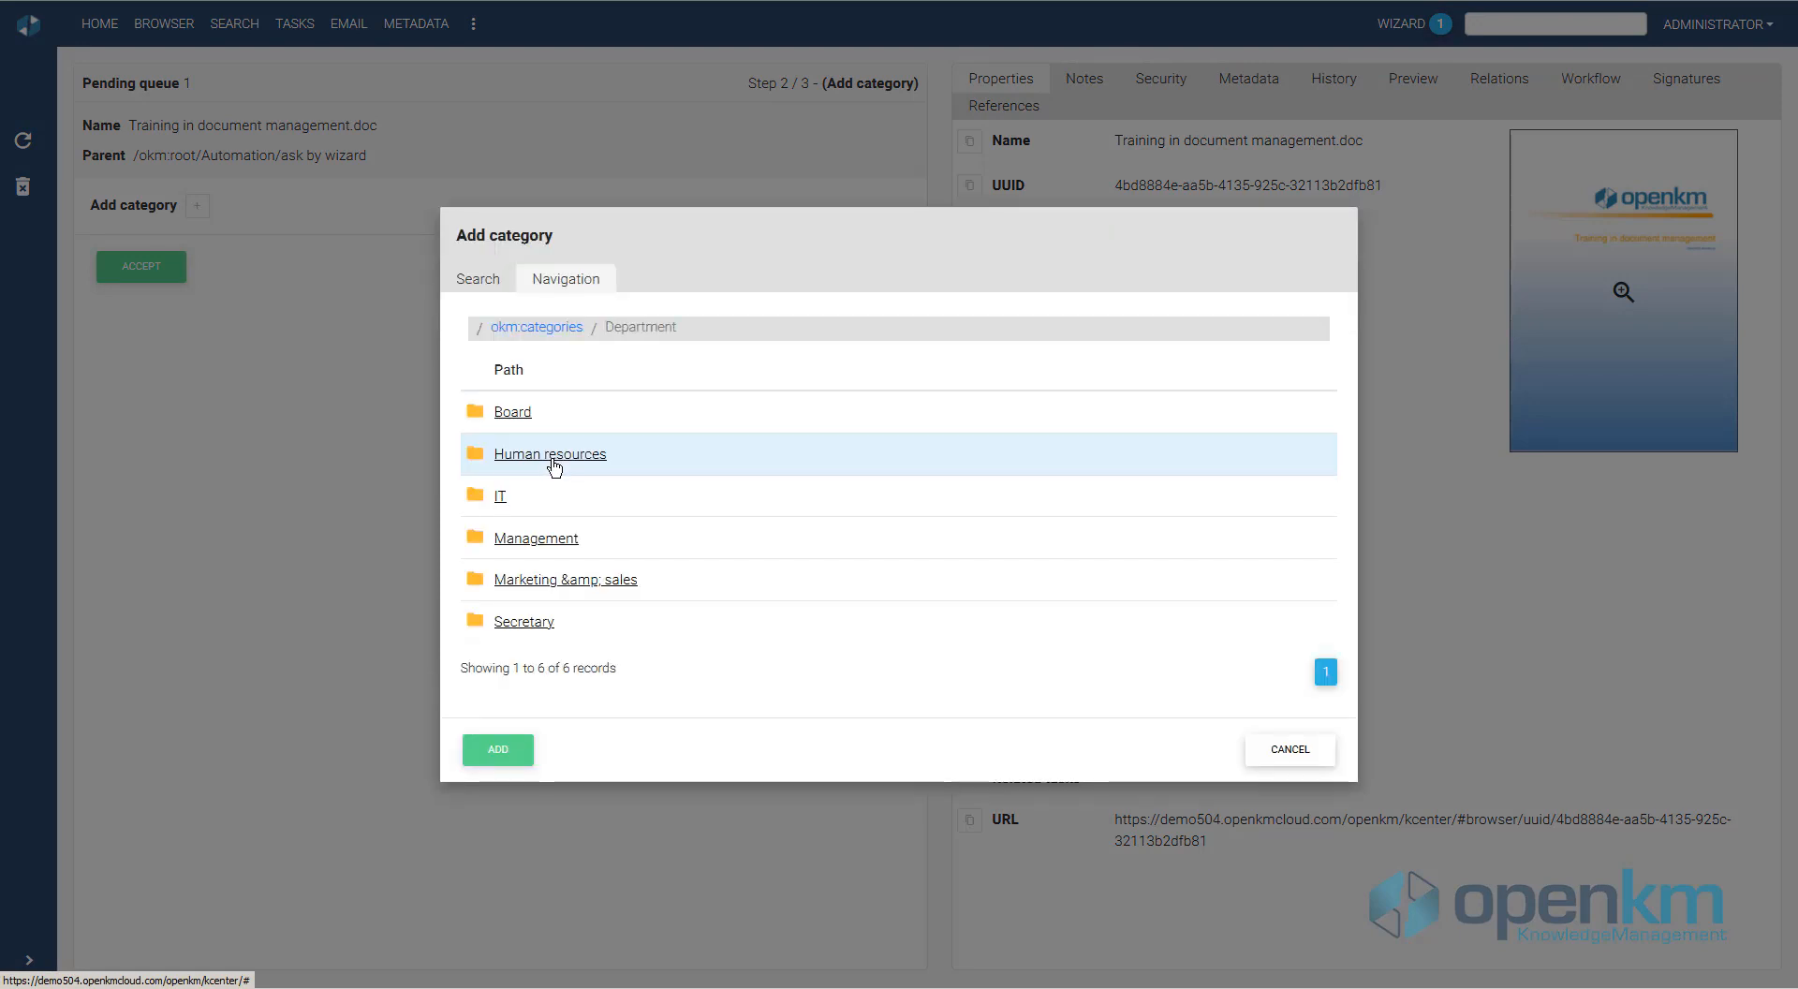
{"action": "left_click", "coordinate": [645, 549]}
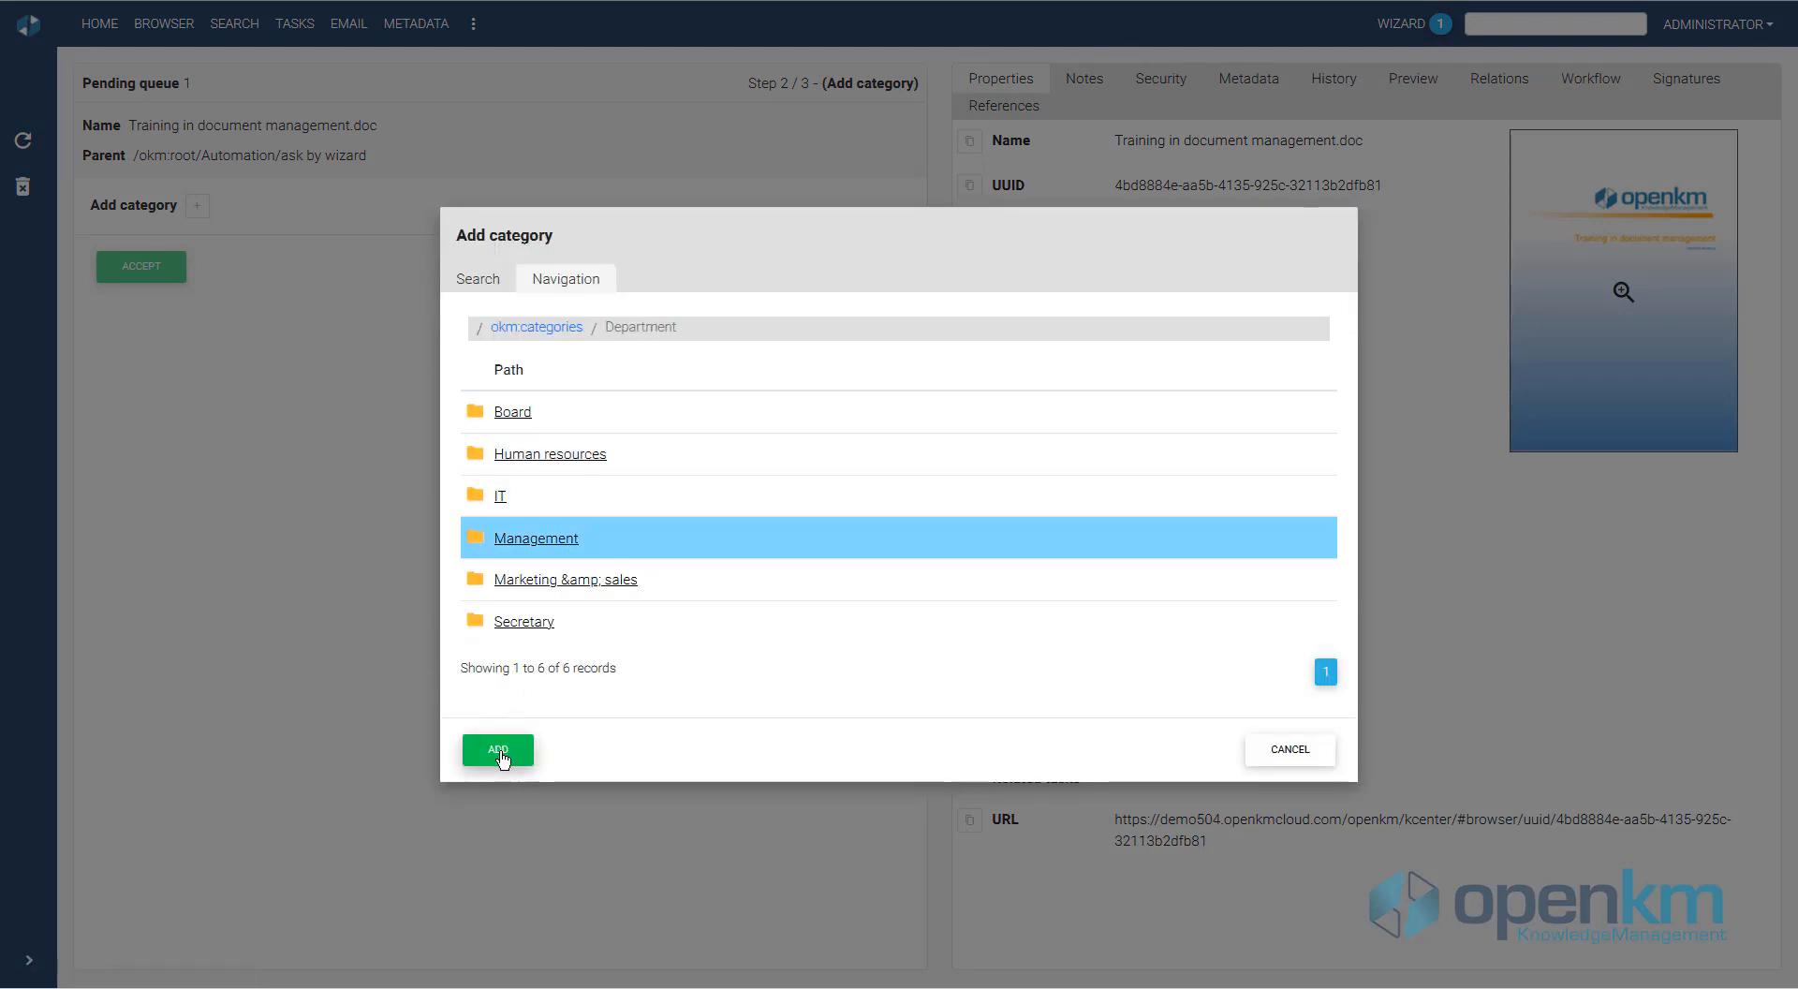
{"action": "left_click", "coordinate": [497, 750]}
Step: Assign the Manual category to the training document as well and submit the category step
{"action": "left_click", "coordinate": [197, 205]}
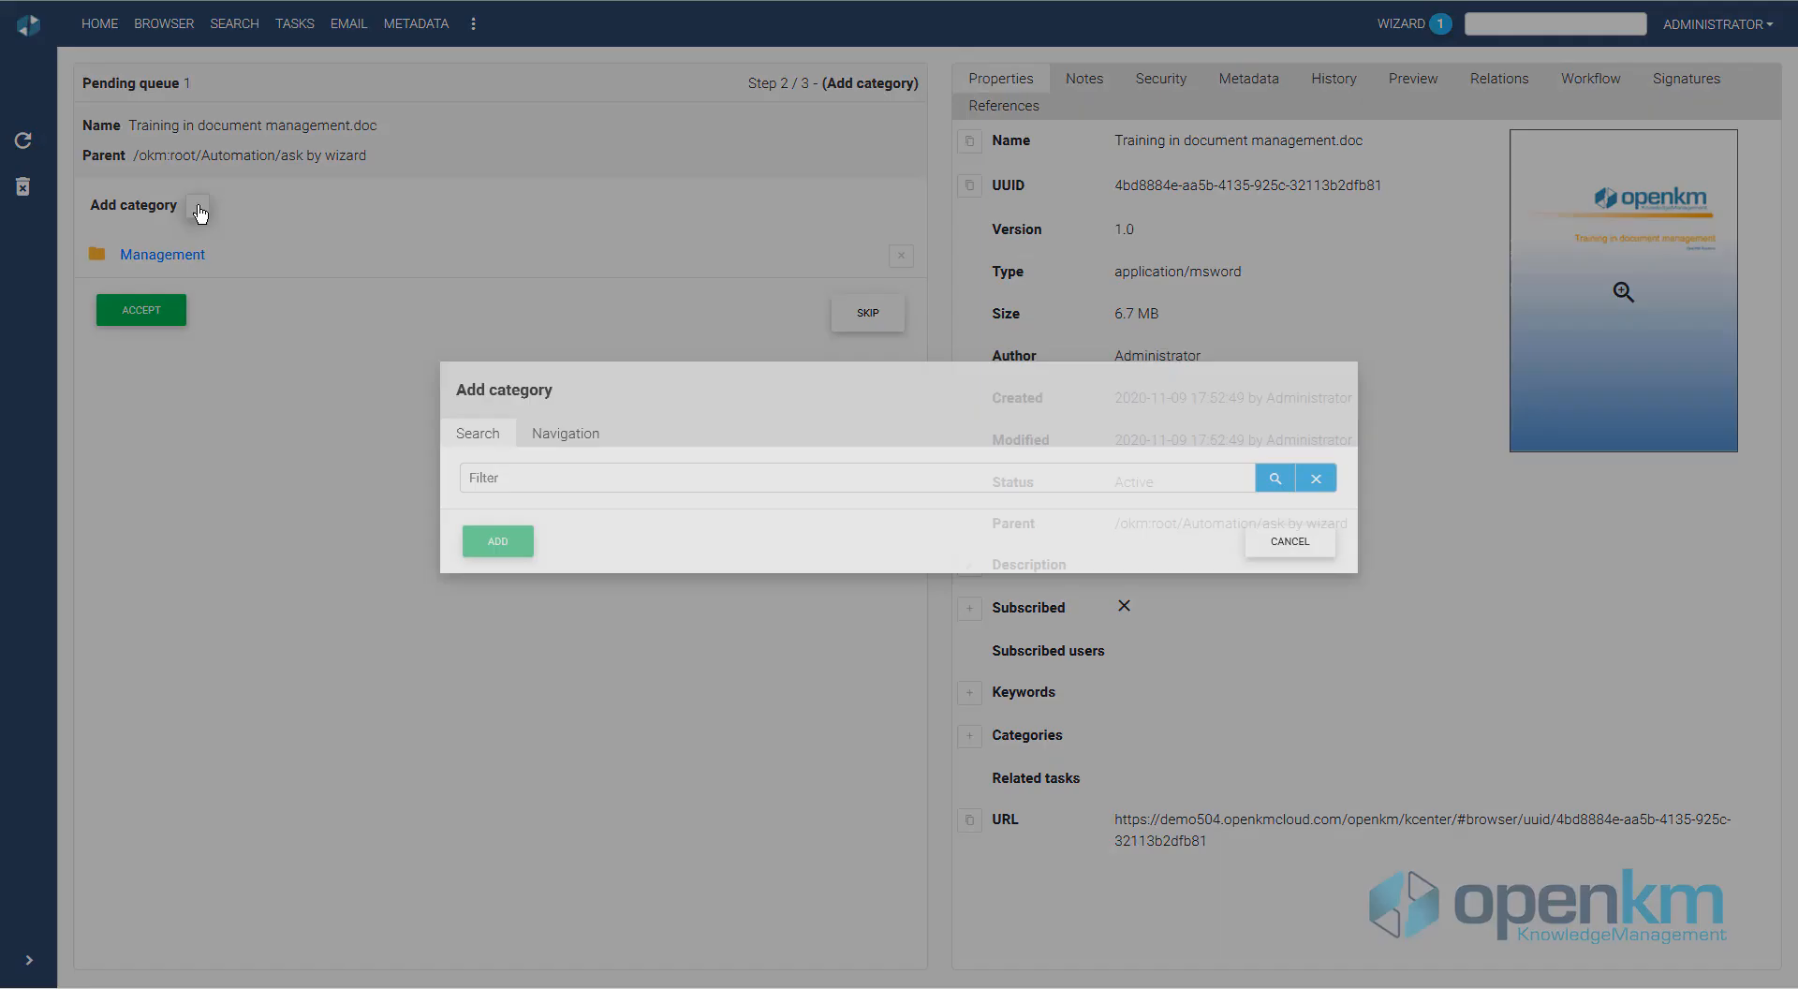
{"action": "left_click", "coordinate": [525, 431]}
{"action": "left_click", "coordinate": [518, 725]}
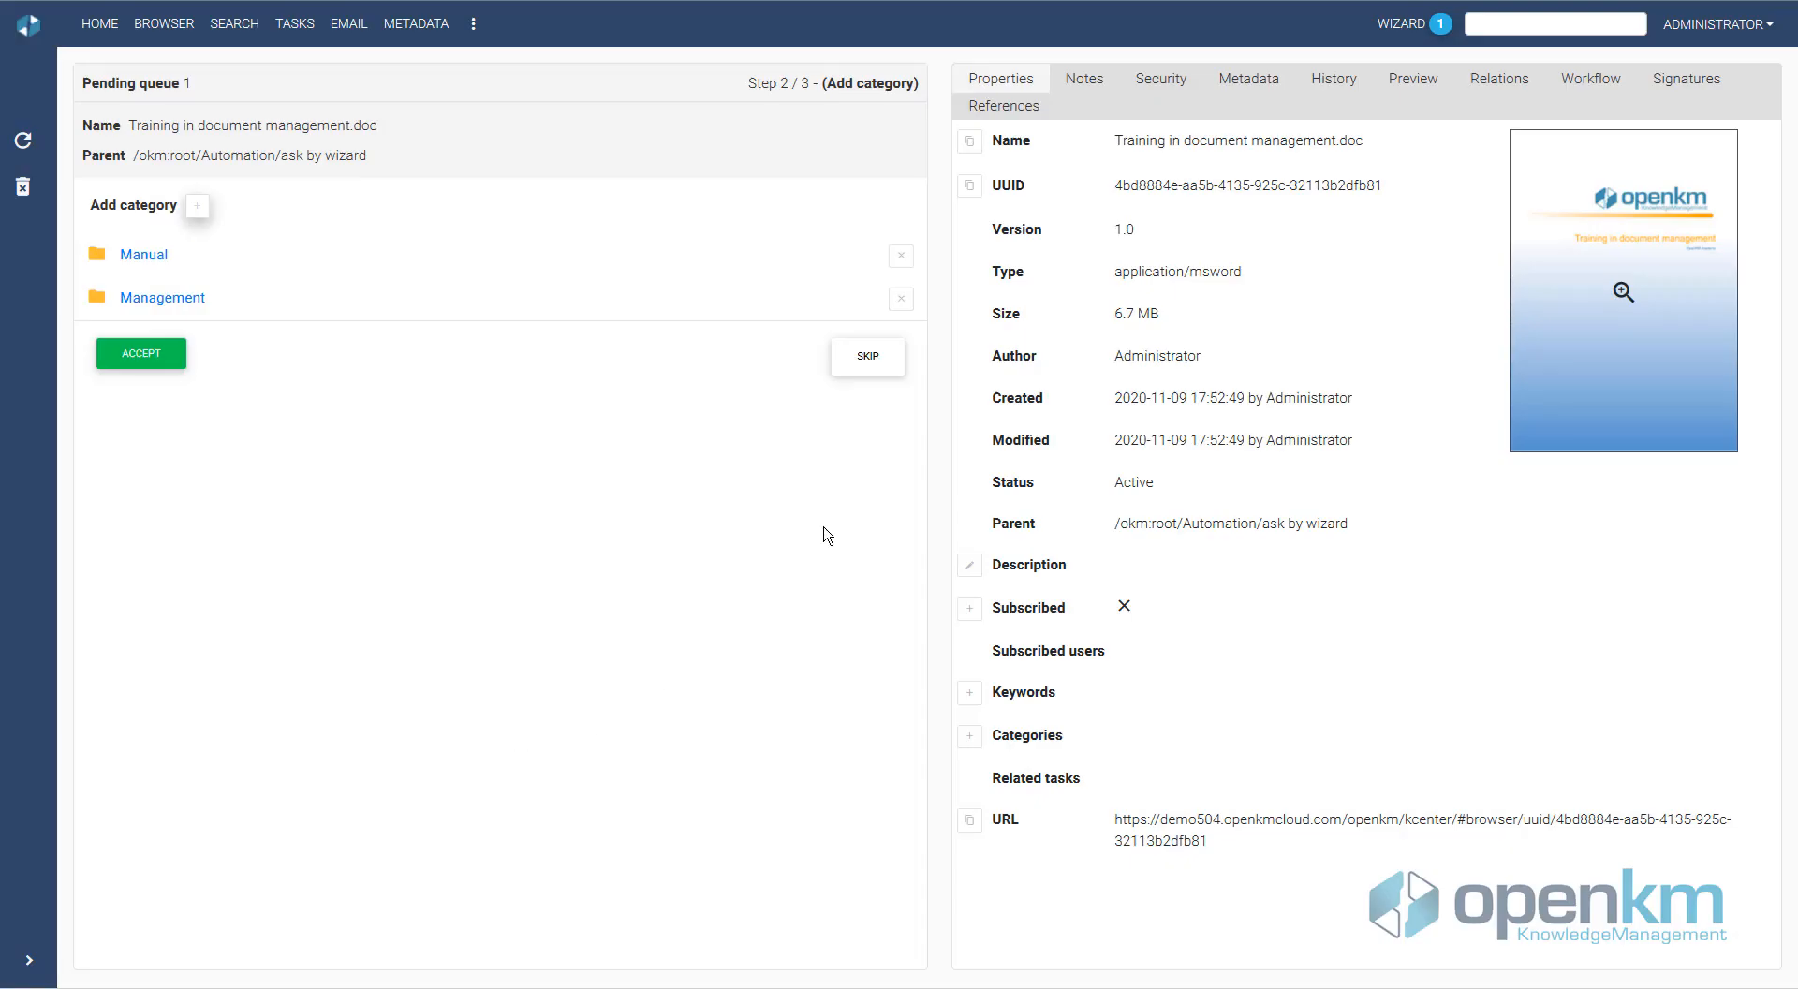
{"action": "left_click", "coordinate": [159, 353]}
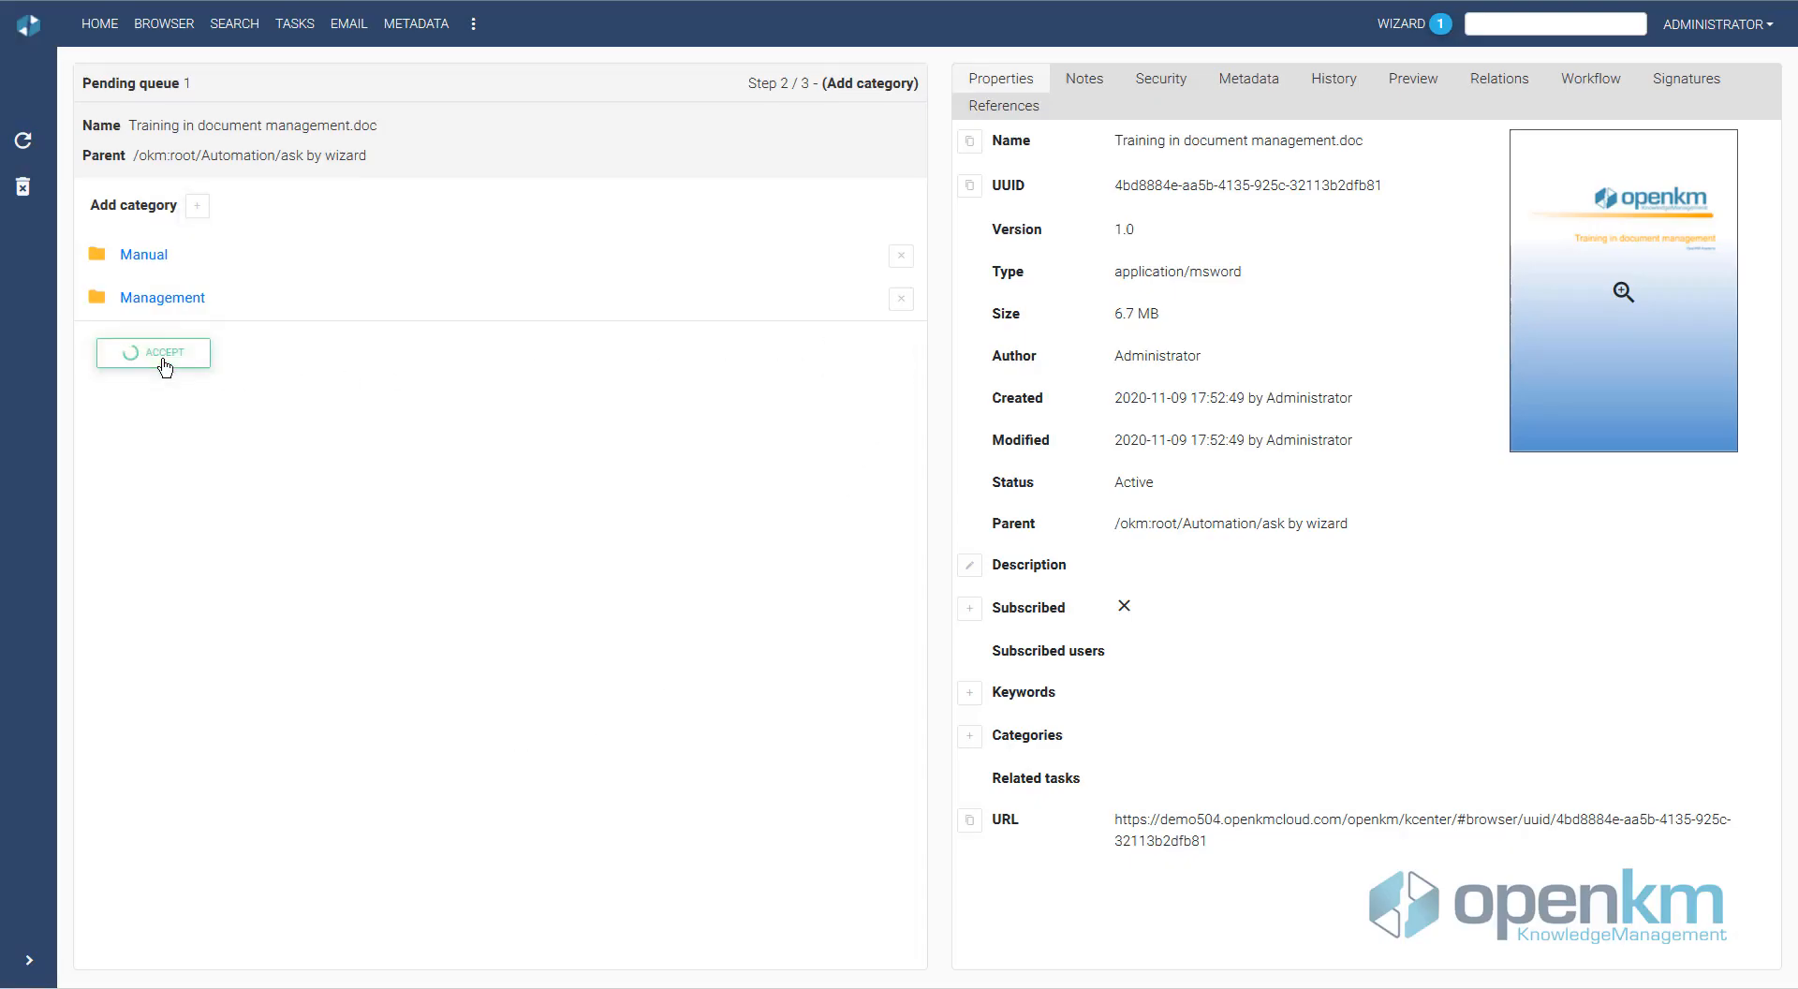
Step: Submit the expiration metadata with date 30-11-2020, Notify as Admin, Notify expiration alert as Human Resources and Notify expirated as Manager
{"action": "left_click", "coordinate": [273, 264]}
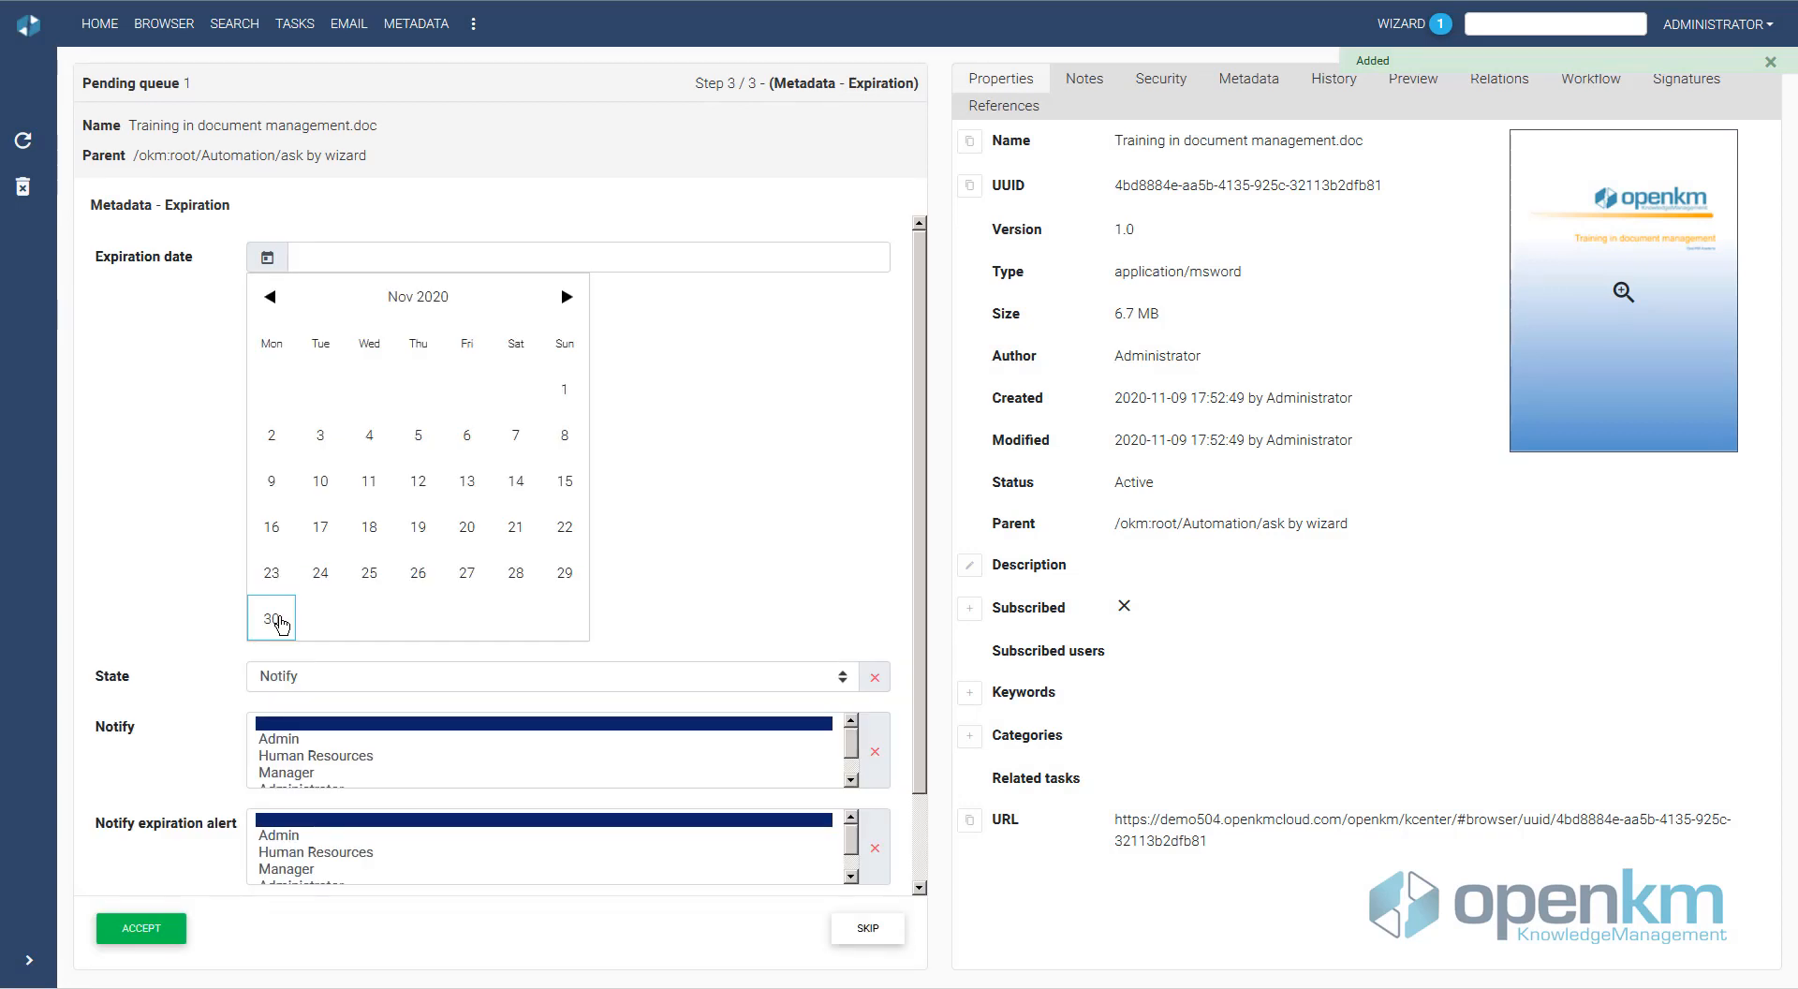
{"action": "left_click", "coordinate": [276, 614]}
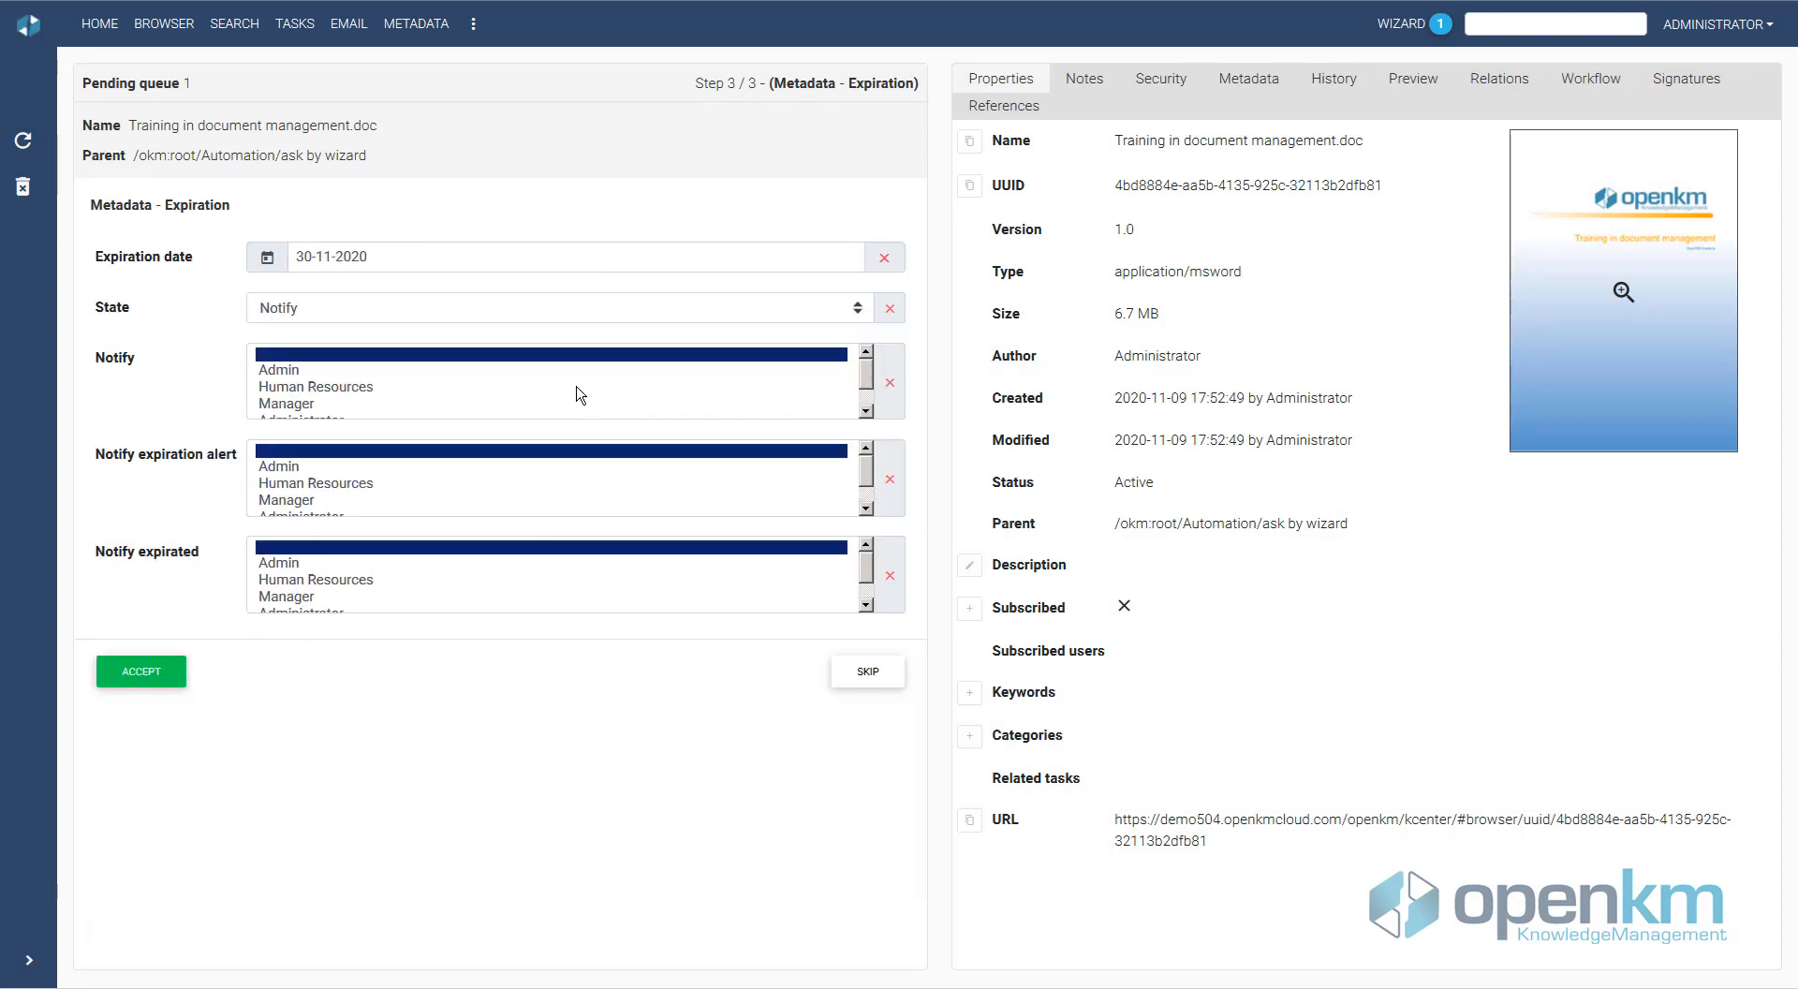
{"action": "left_click", "coordinate": [321, 371]}
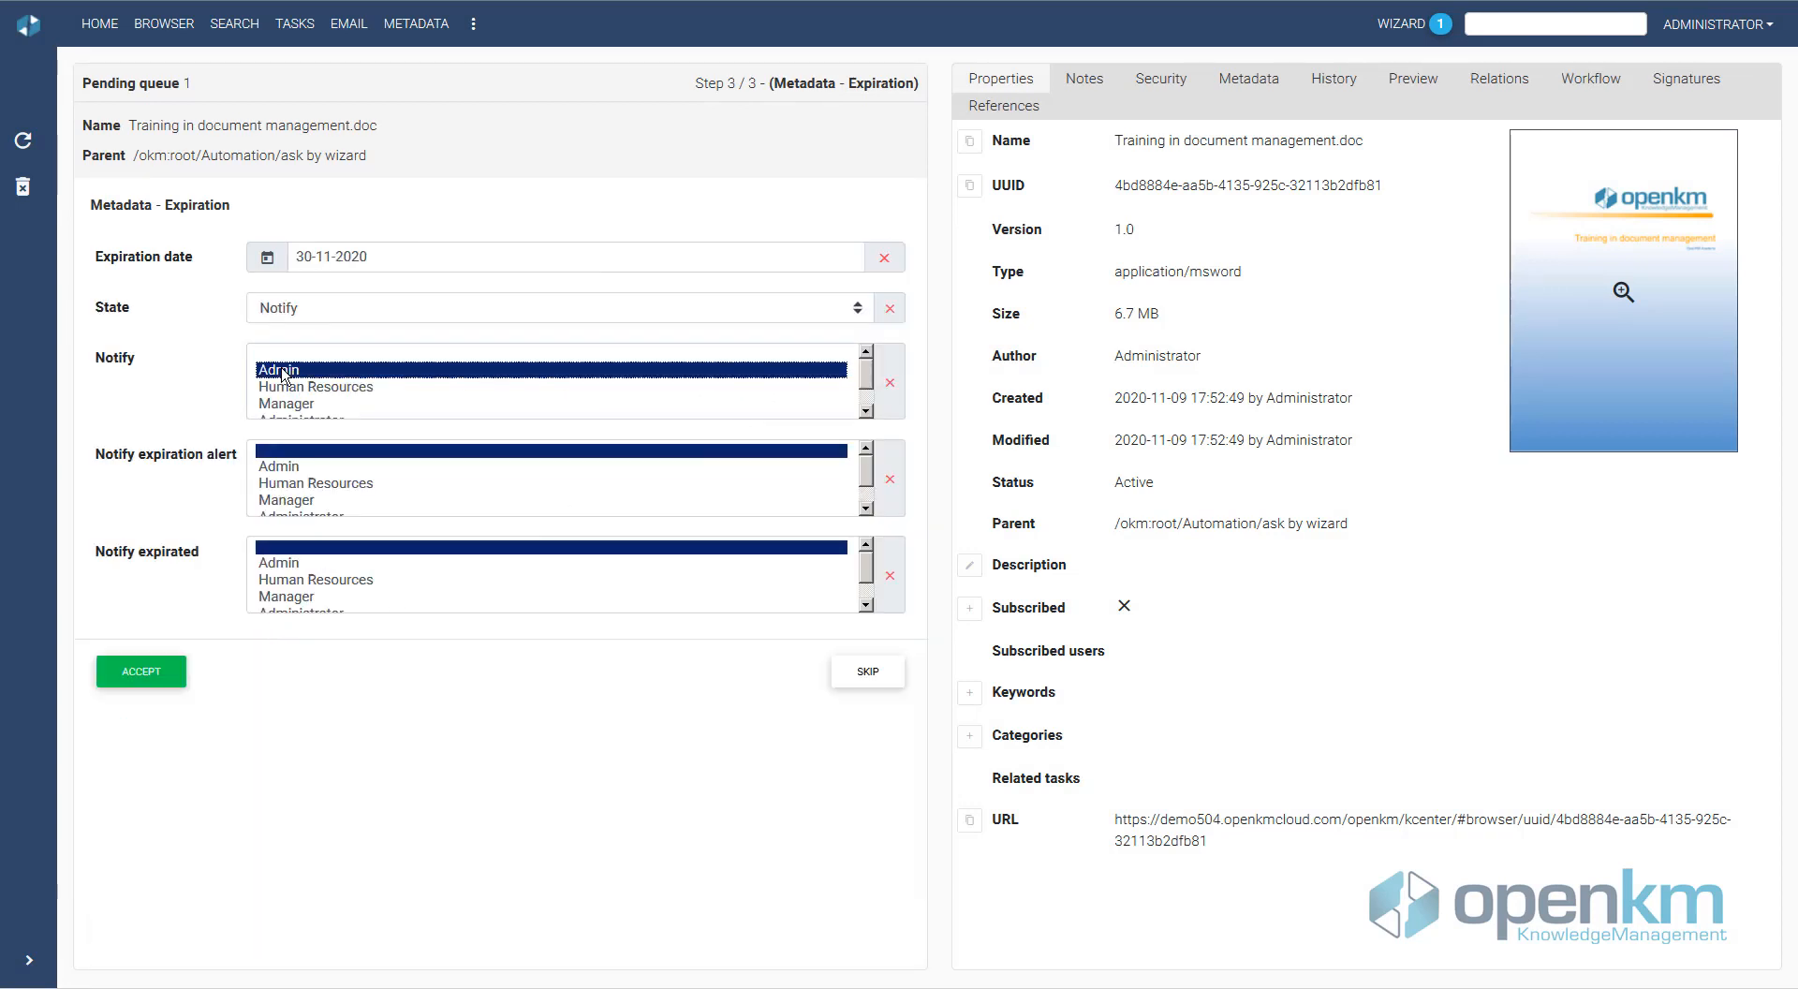
{"action": "left_click", "coordinate": [312, 484]}
{"action": "left_click", "coordinate": [311, 598]}
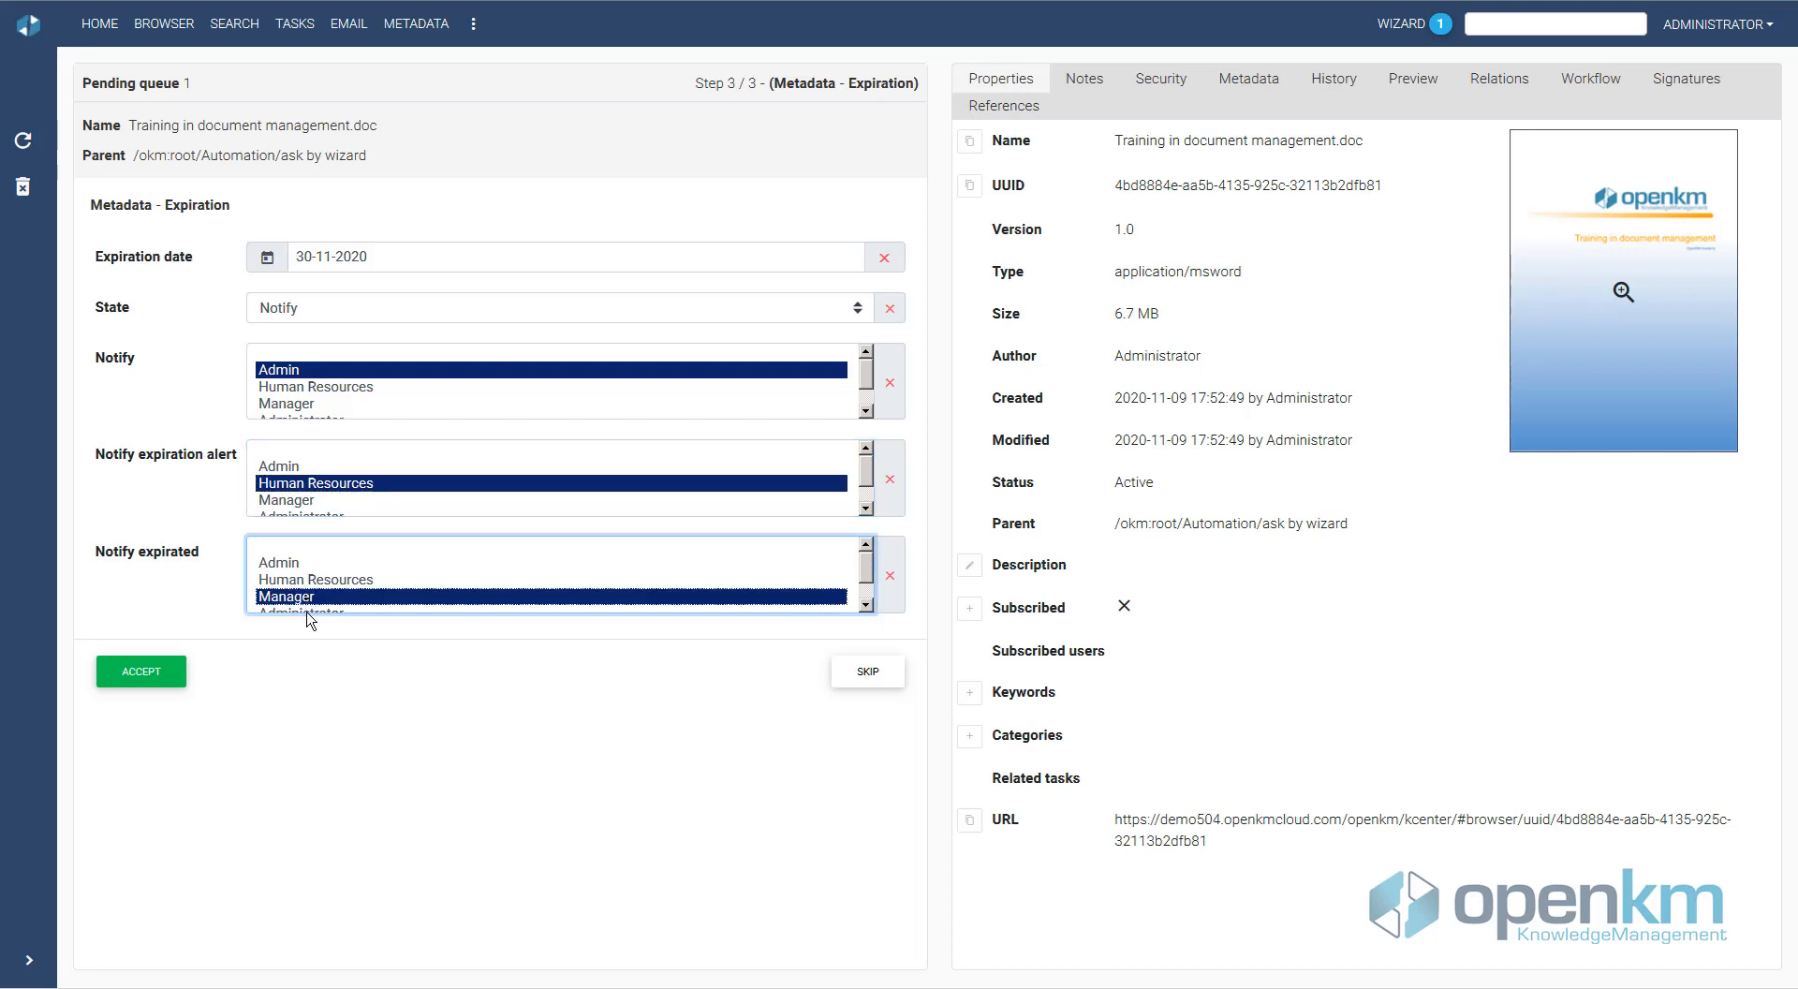
{"action": "left_click", "coordinate": [147, 682]}
Step: Review the training document's keywords, categories and expiration metadata in the repository browser
{"action": "left_click", "coordinate": [171, 30]}
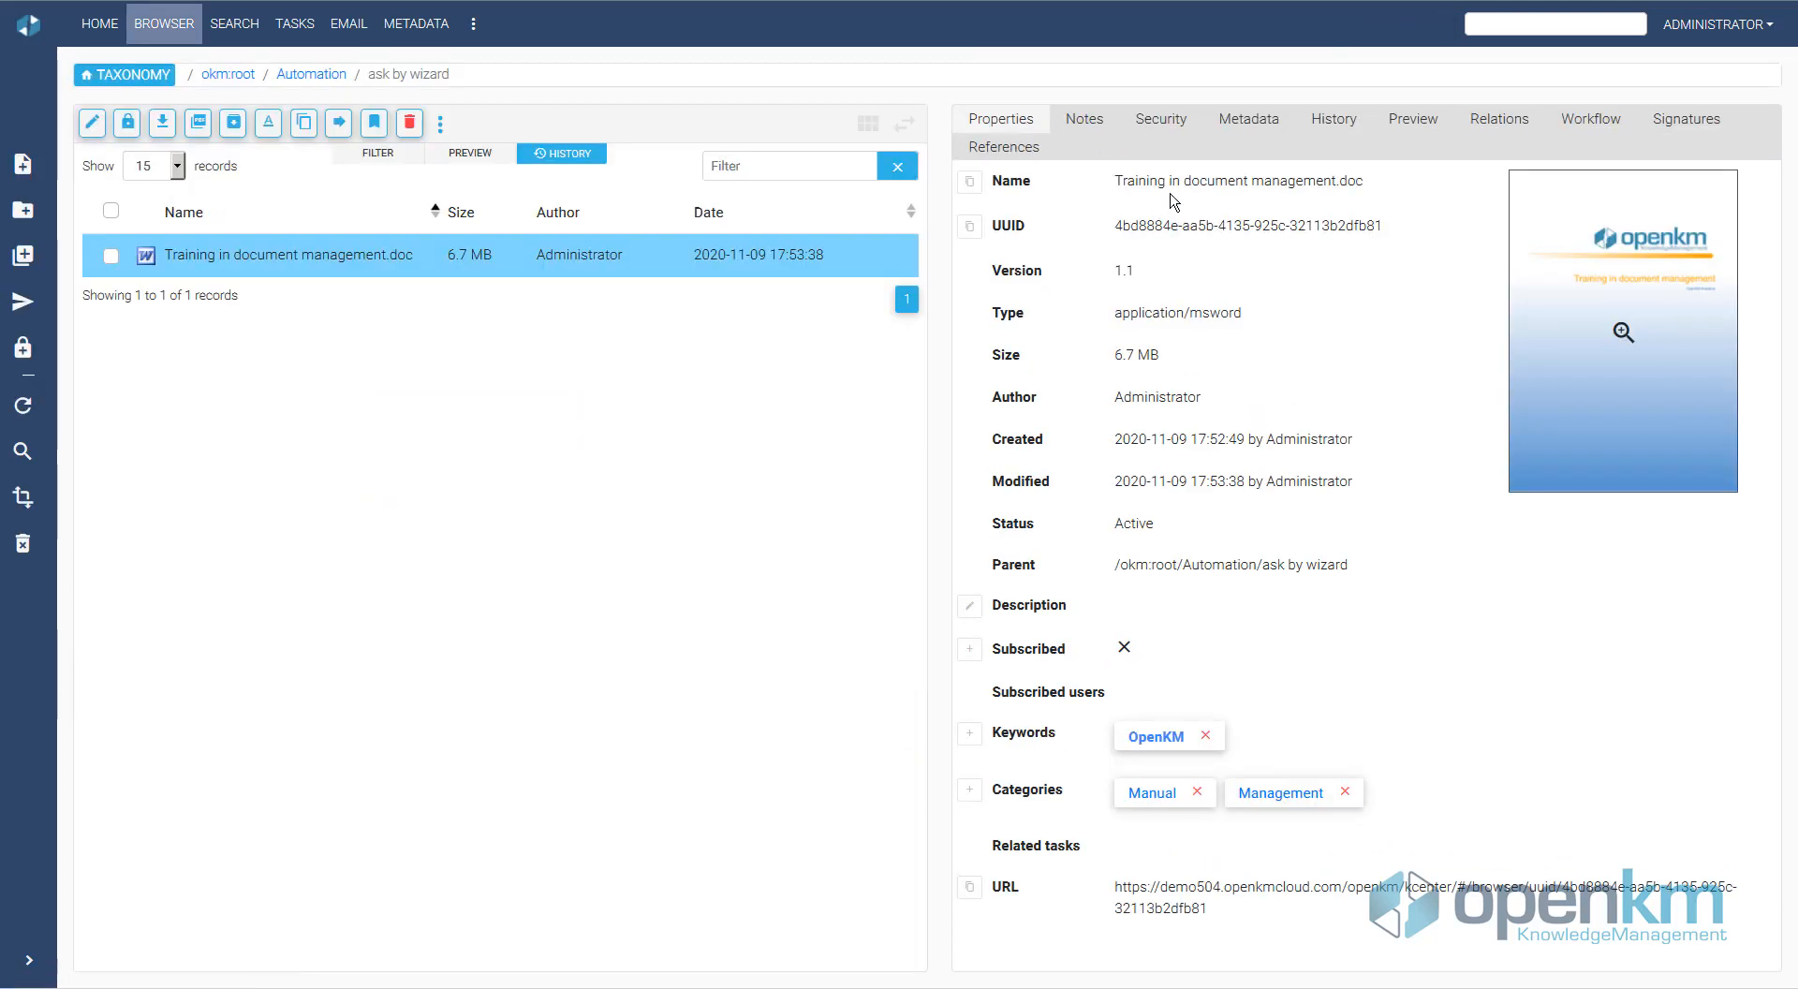
{"action": "left_click", "coordinate": [1242, 125]}
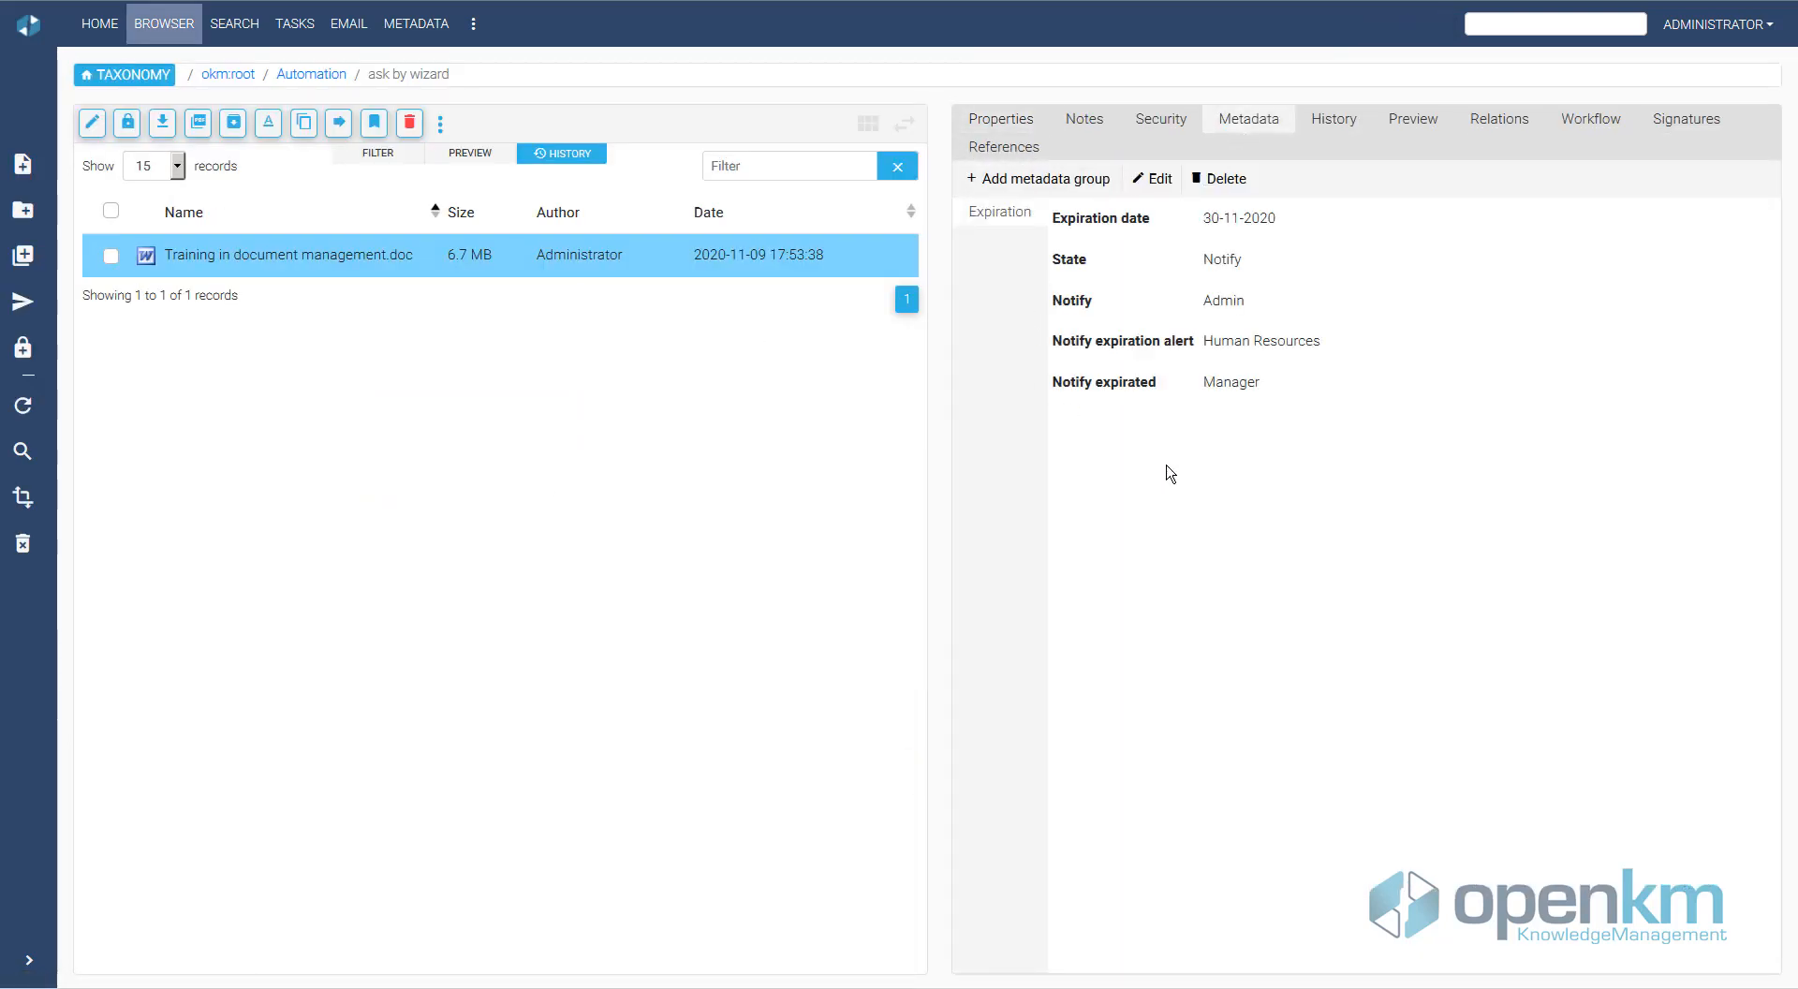
{"action": "left_click", "coordinate": [1000, 124]}
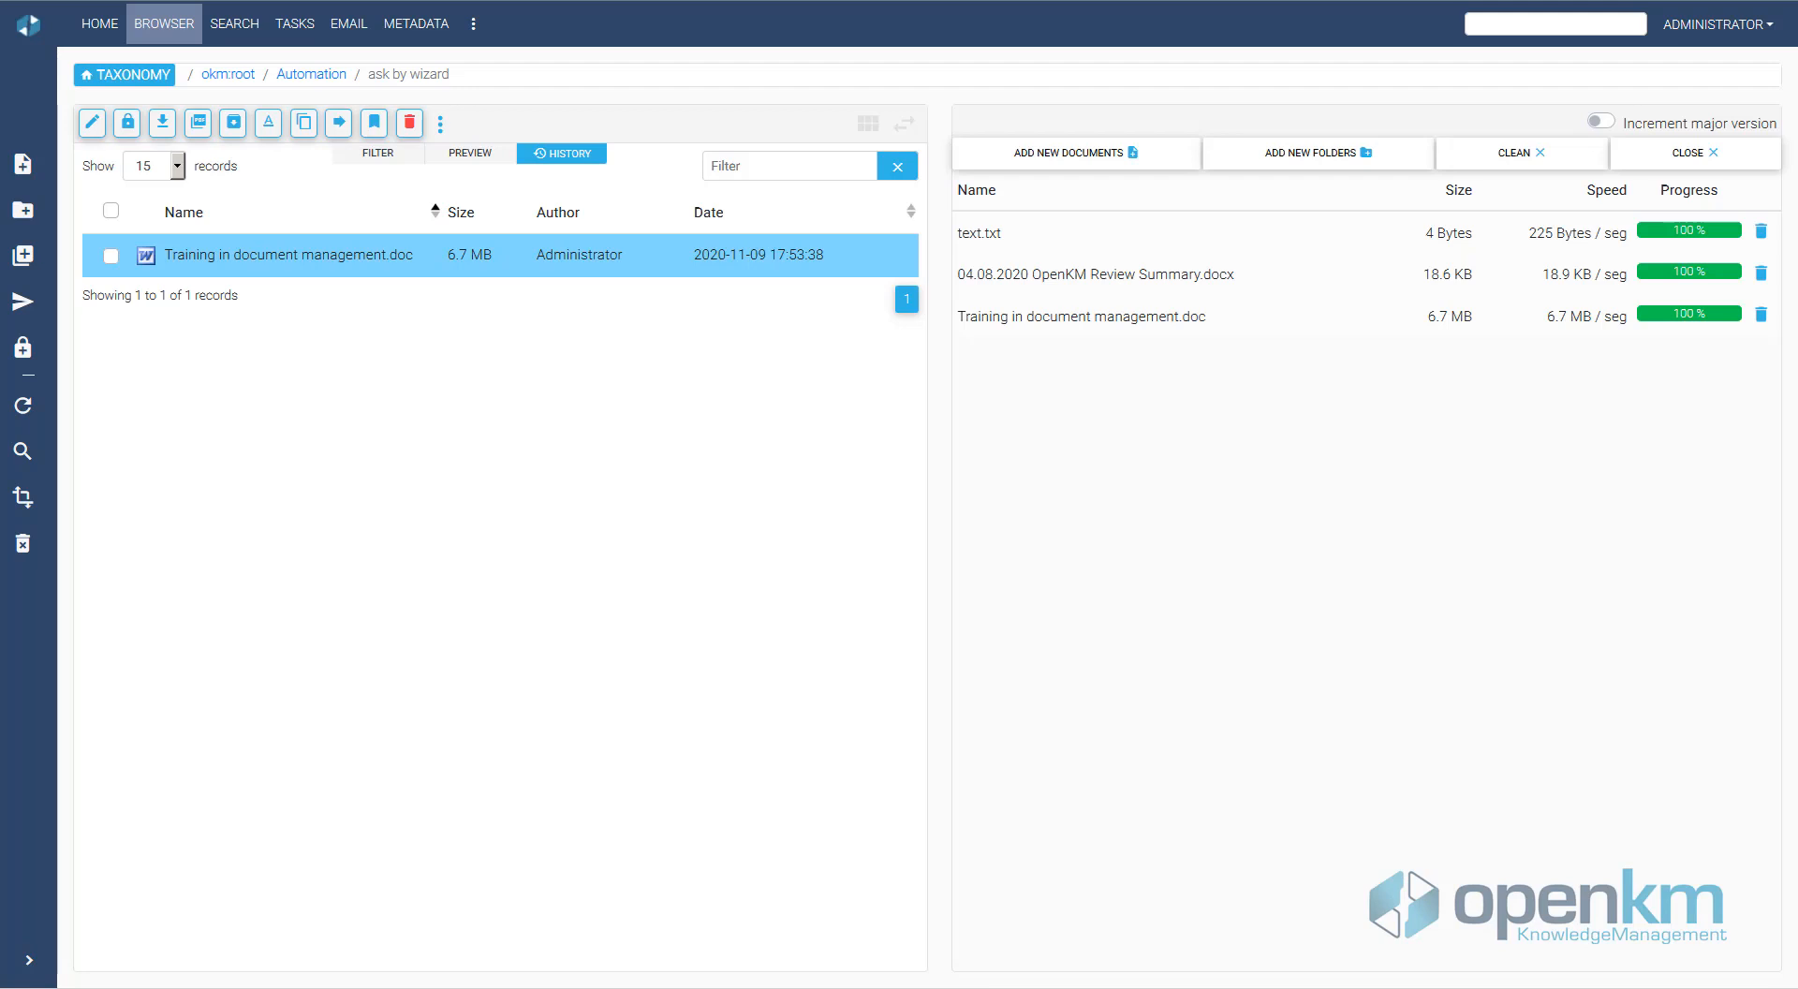
Step: Upload Book1.xlsx, "Calencario - v- 19-2020.xlsx" and "OKM-informe leads partners-enero-marzo-20.xlsx" together from the desktop into the "ask by wizard" folder
{"action": "left_click_drag", "start_coordinate": [1339, 0], "coordinate": [1423, 0]}
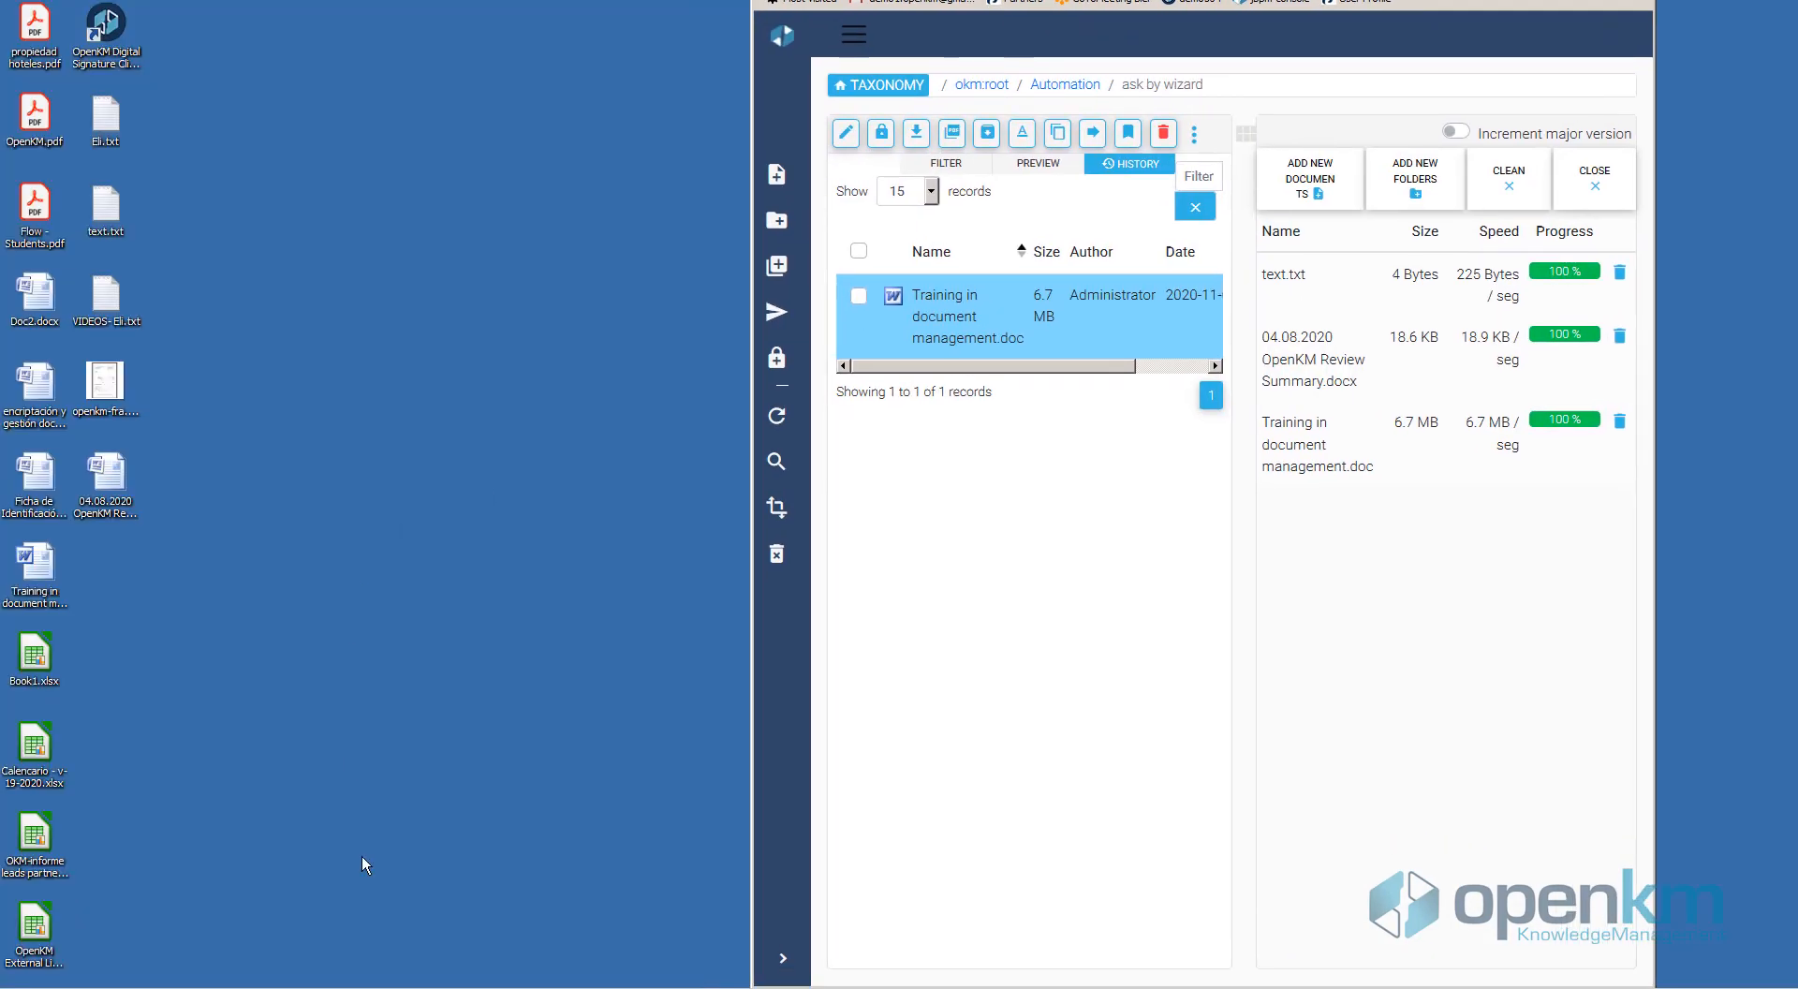
{"action": "left_click_drag", "start_coordinate": [363, 916], "coordinate": [13, 637]}
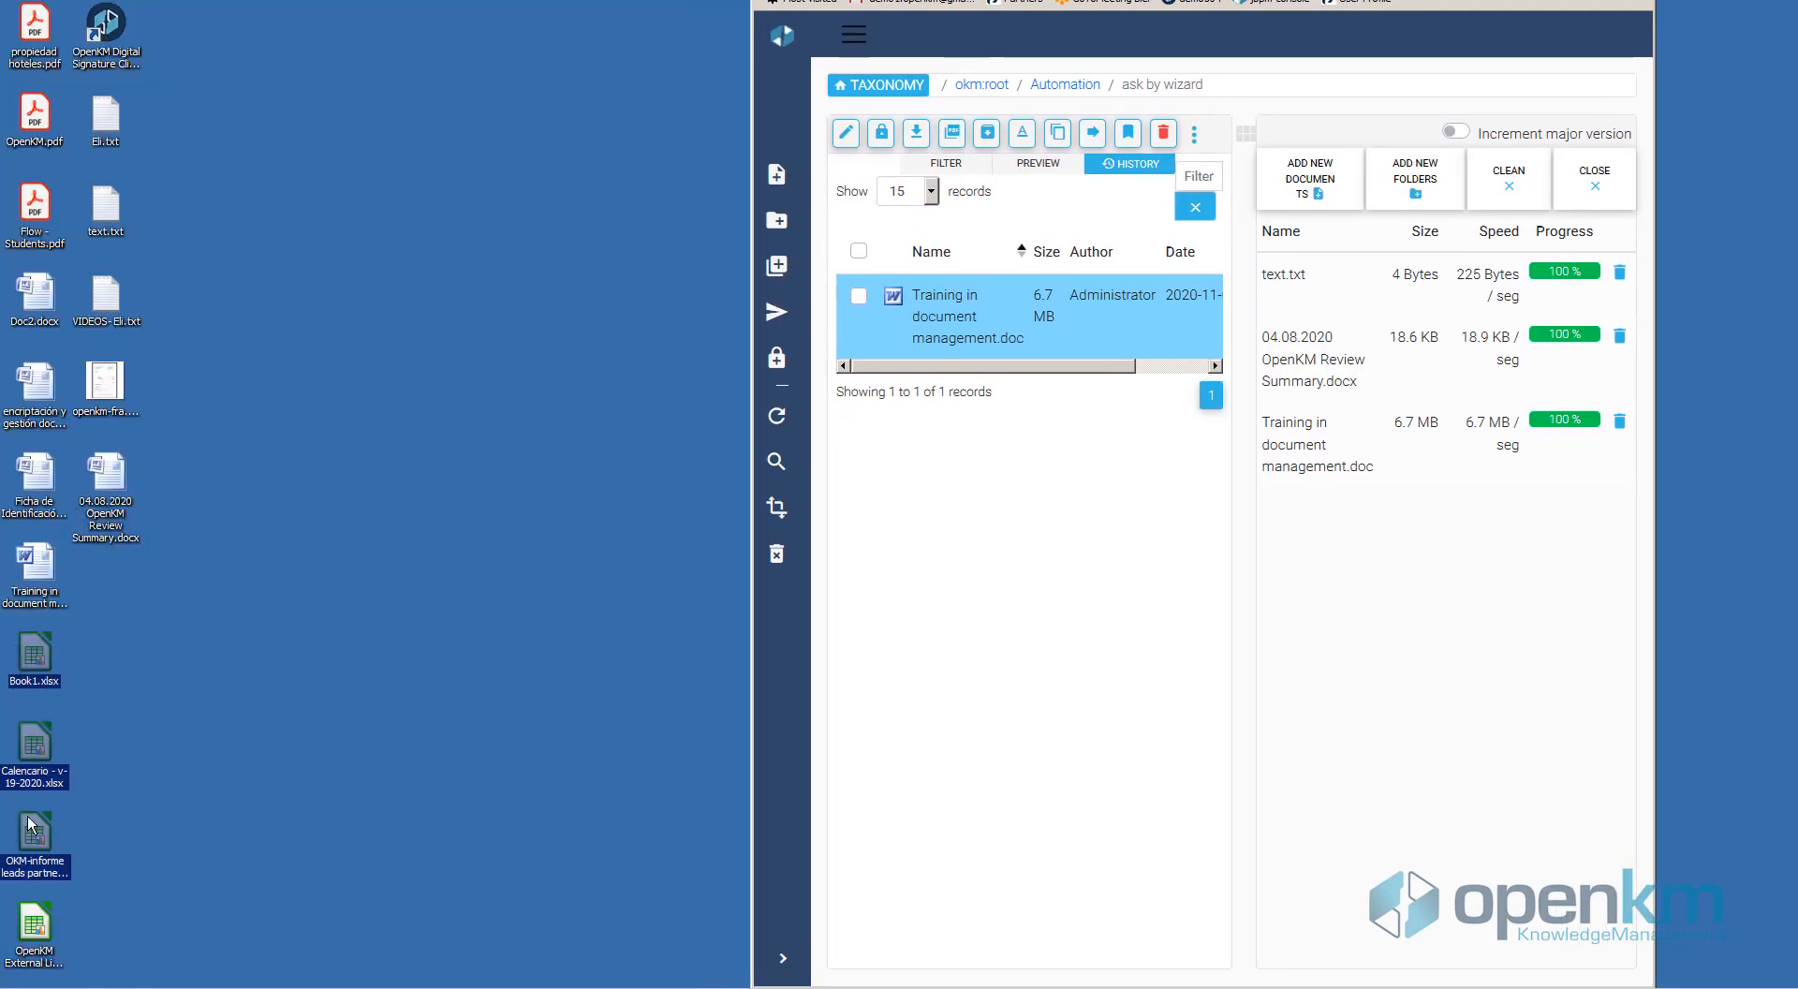
{"action": "left_click_drag", "start_coordinate": [28, 824], "coordinate": [1268, 623]}
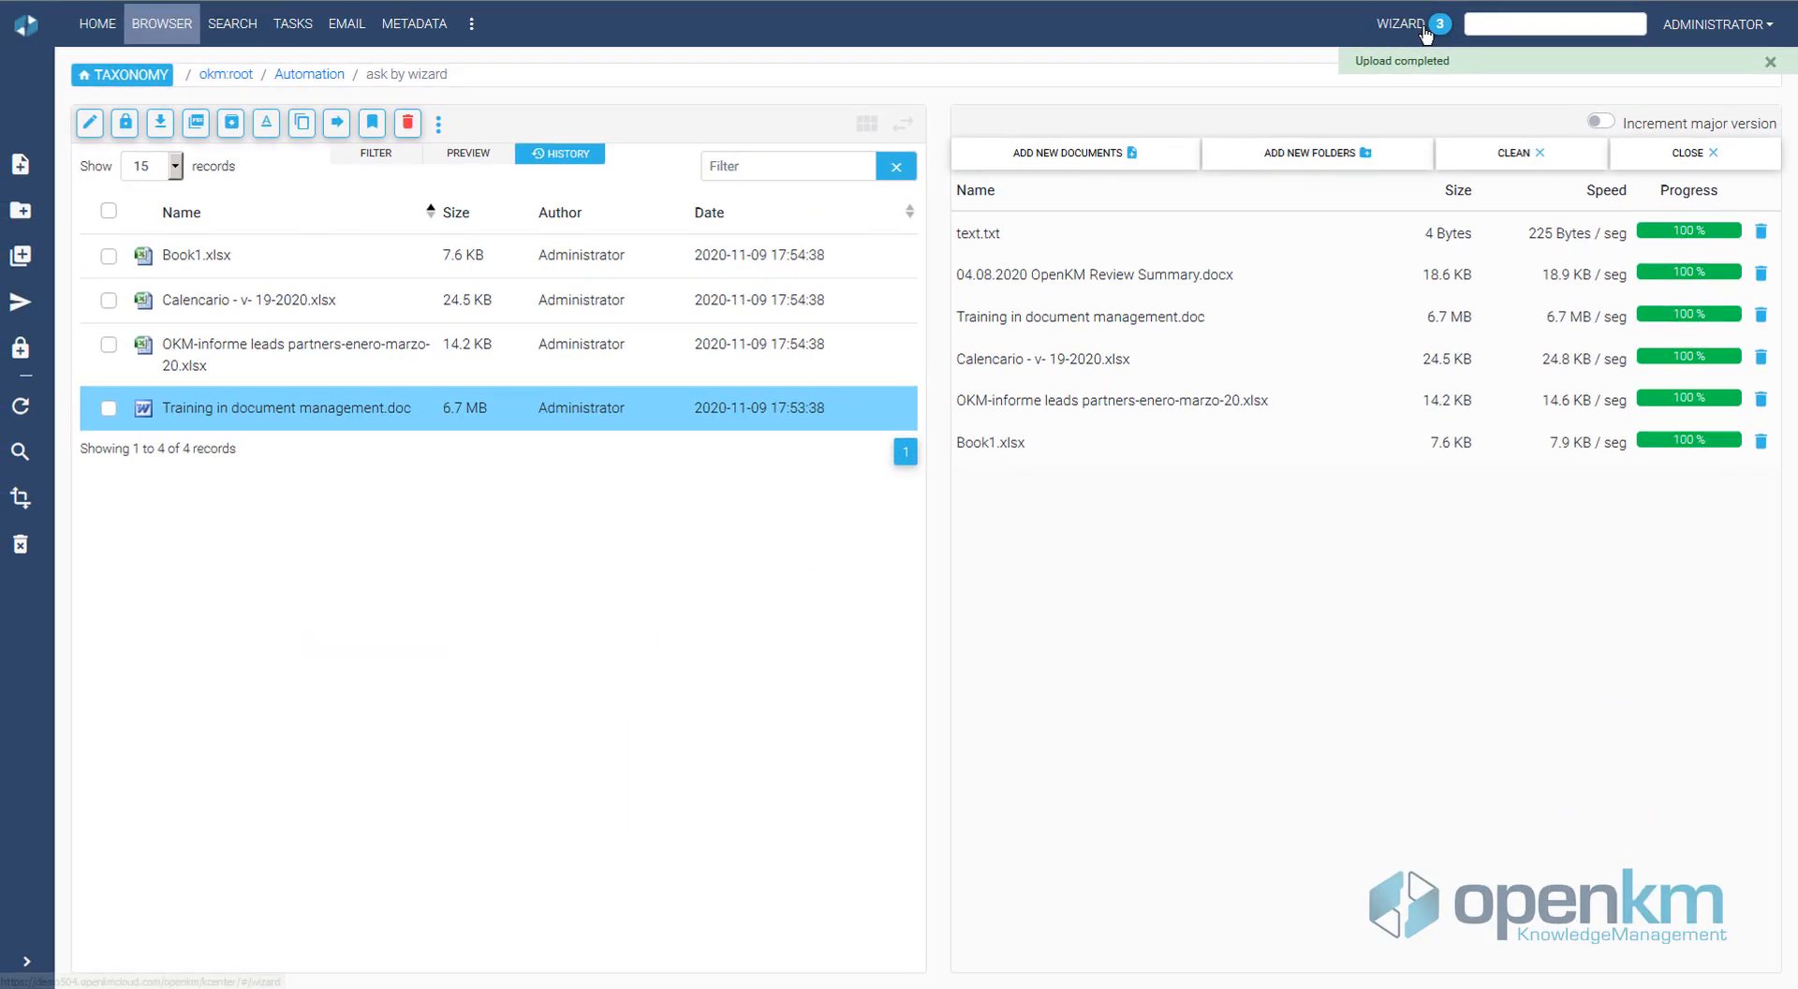
Step: Open the pending wizard queue, add the keyword OpenKM to Book1.xlsx and assign it the Board category under Department
{"action": "left_click", "coordinate": [1425, 34]}
{"action": "type", "text": "OpenKM"}
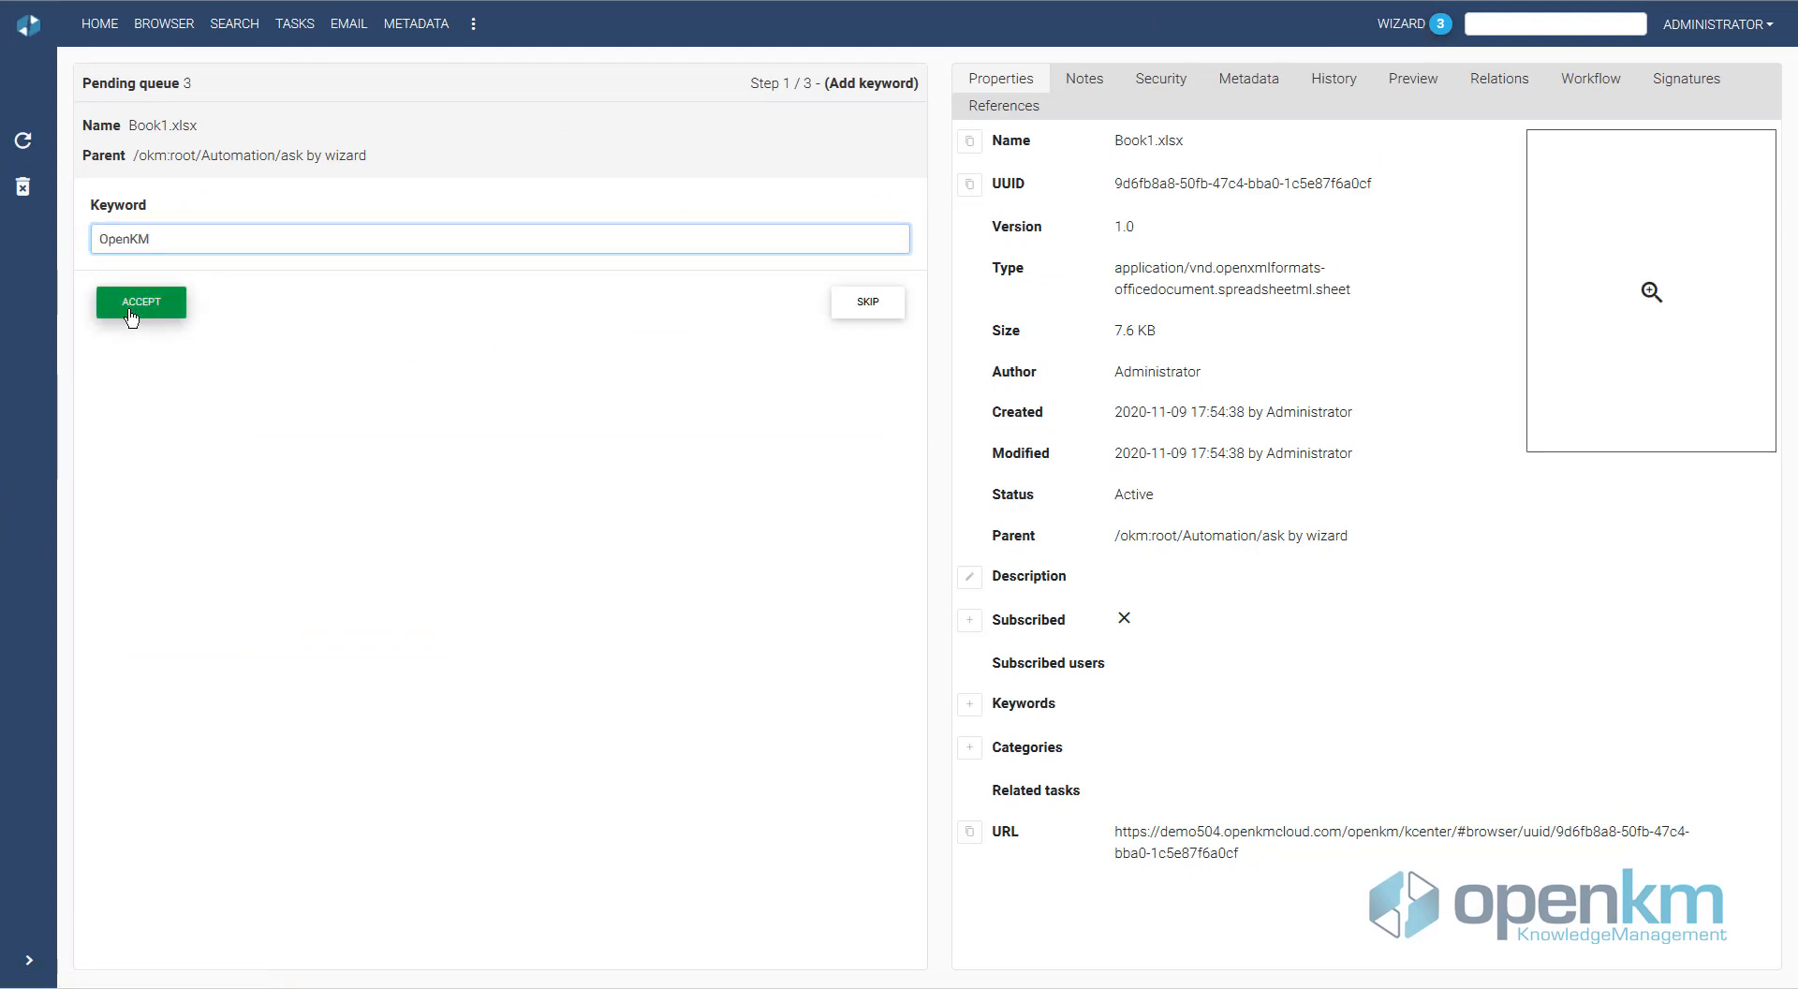
{"action": "left_click", "coordinate": [131, 315]}
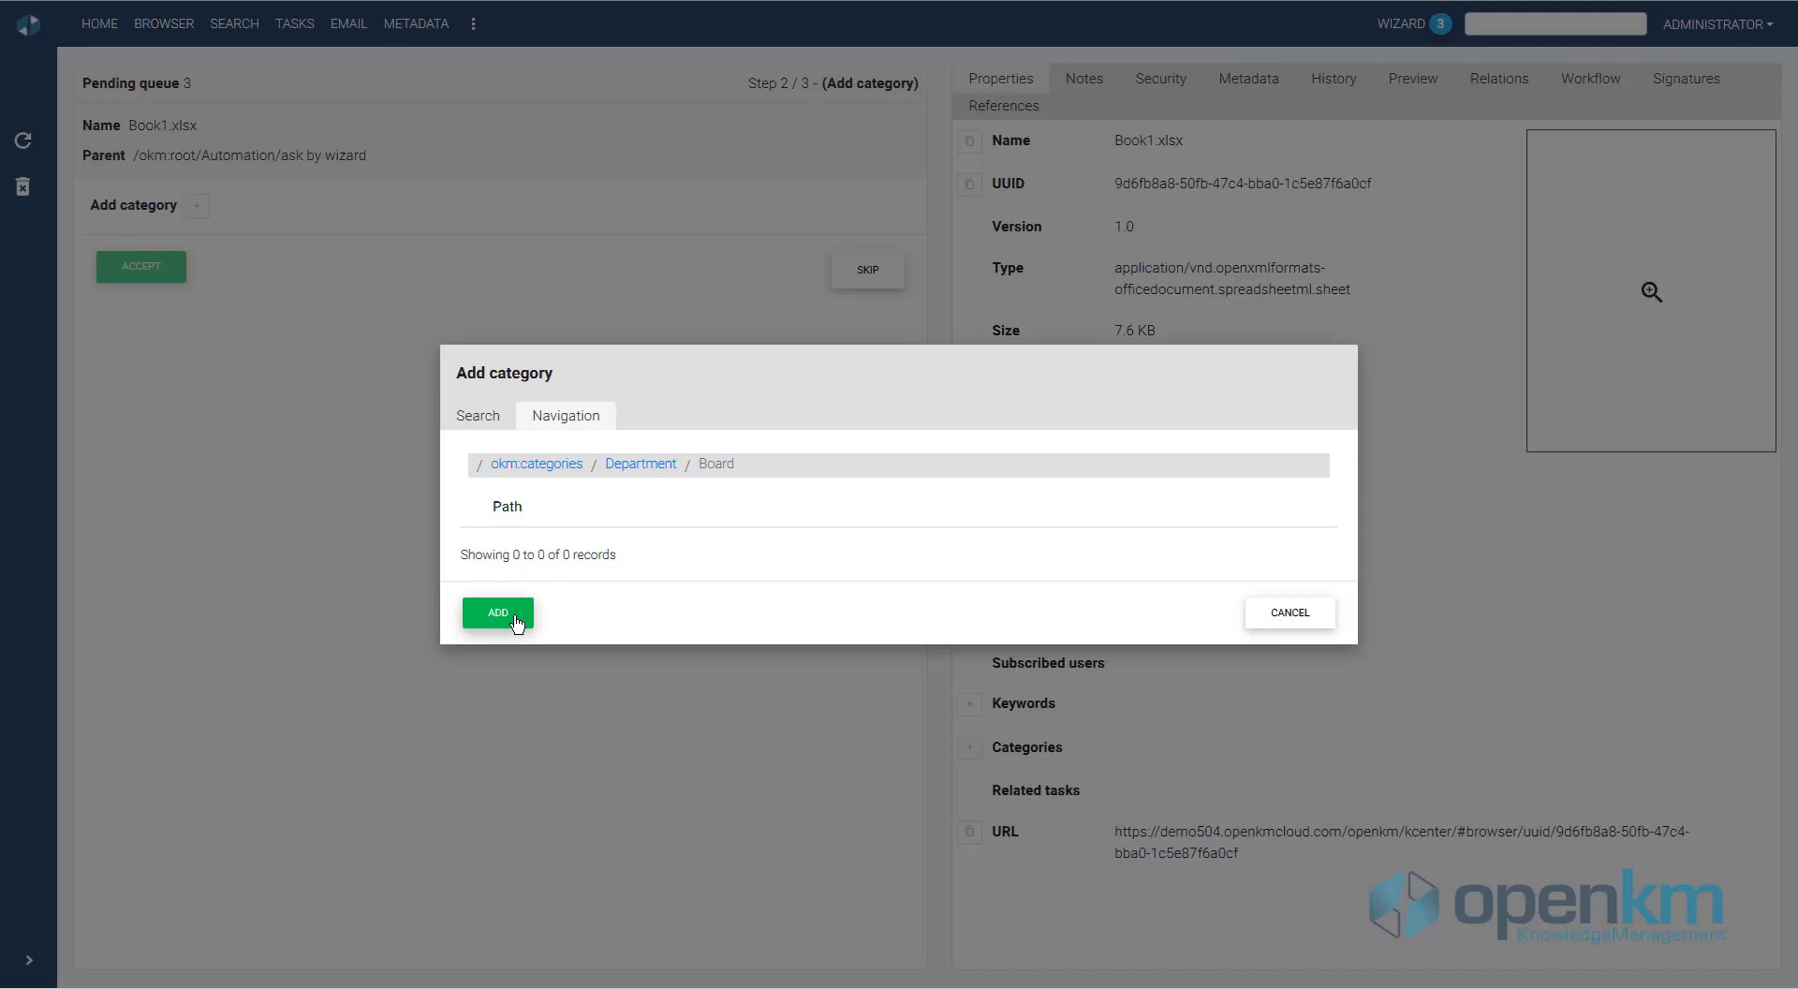
{"action": "left_click", "coordinate": [518, 622]}
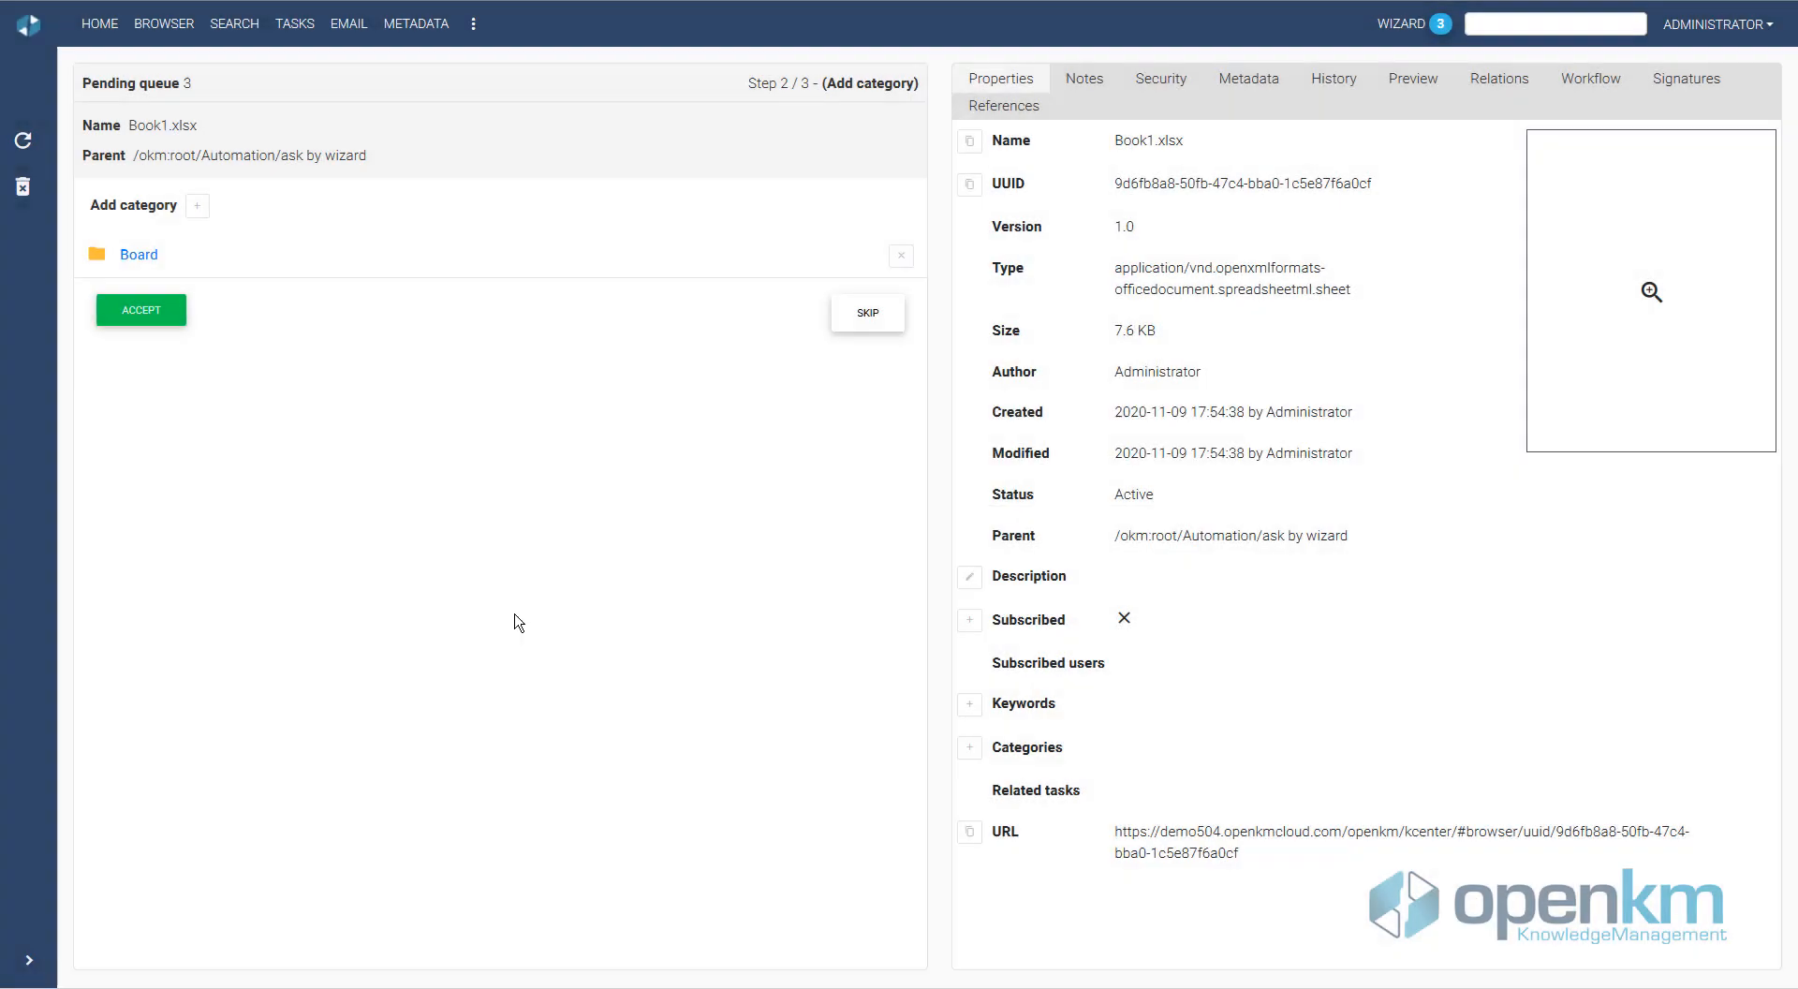
{"action": "left_click", "coordinate": [154, 320]}
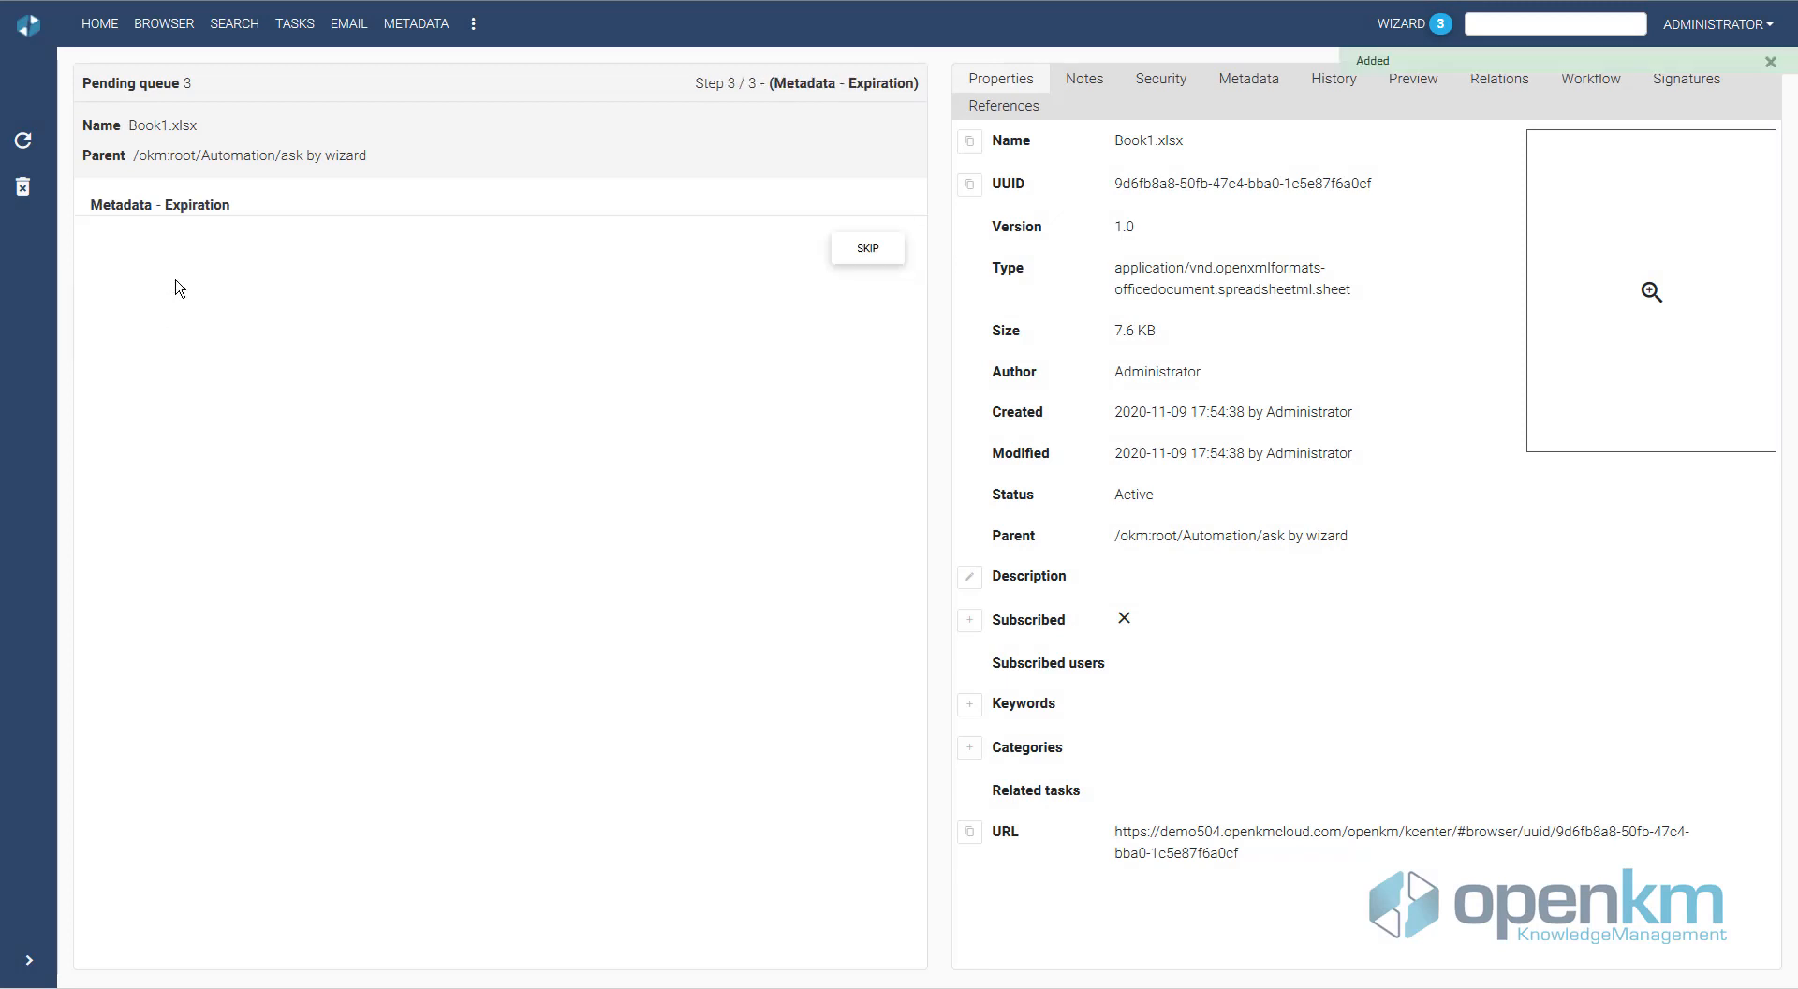
Step: Submit Book1.xlsx's expiration metadata with date 13-11-2020, Notify as Human Resources, Notify expiration alert as Manager and Notify expirated as Administrator
{"action": "left_click", "coordinate": [266, 276]}
{"action": "left_click", "coordinate": [480, 488]}
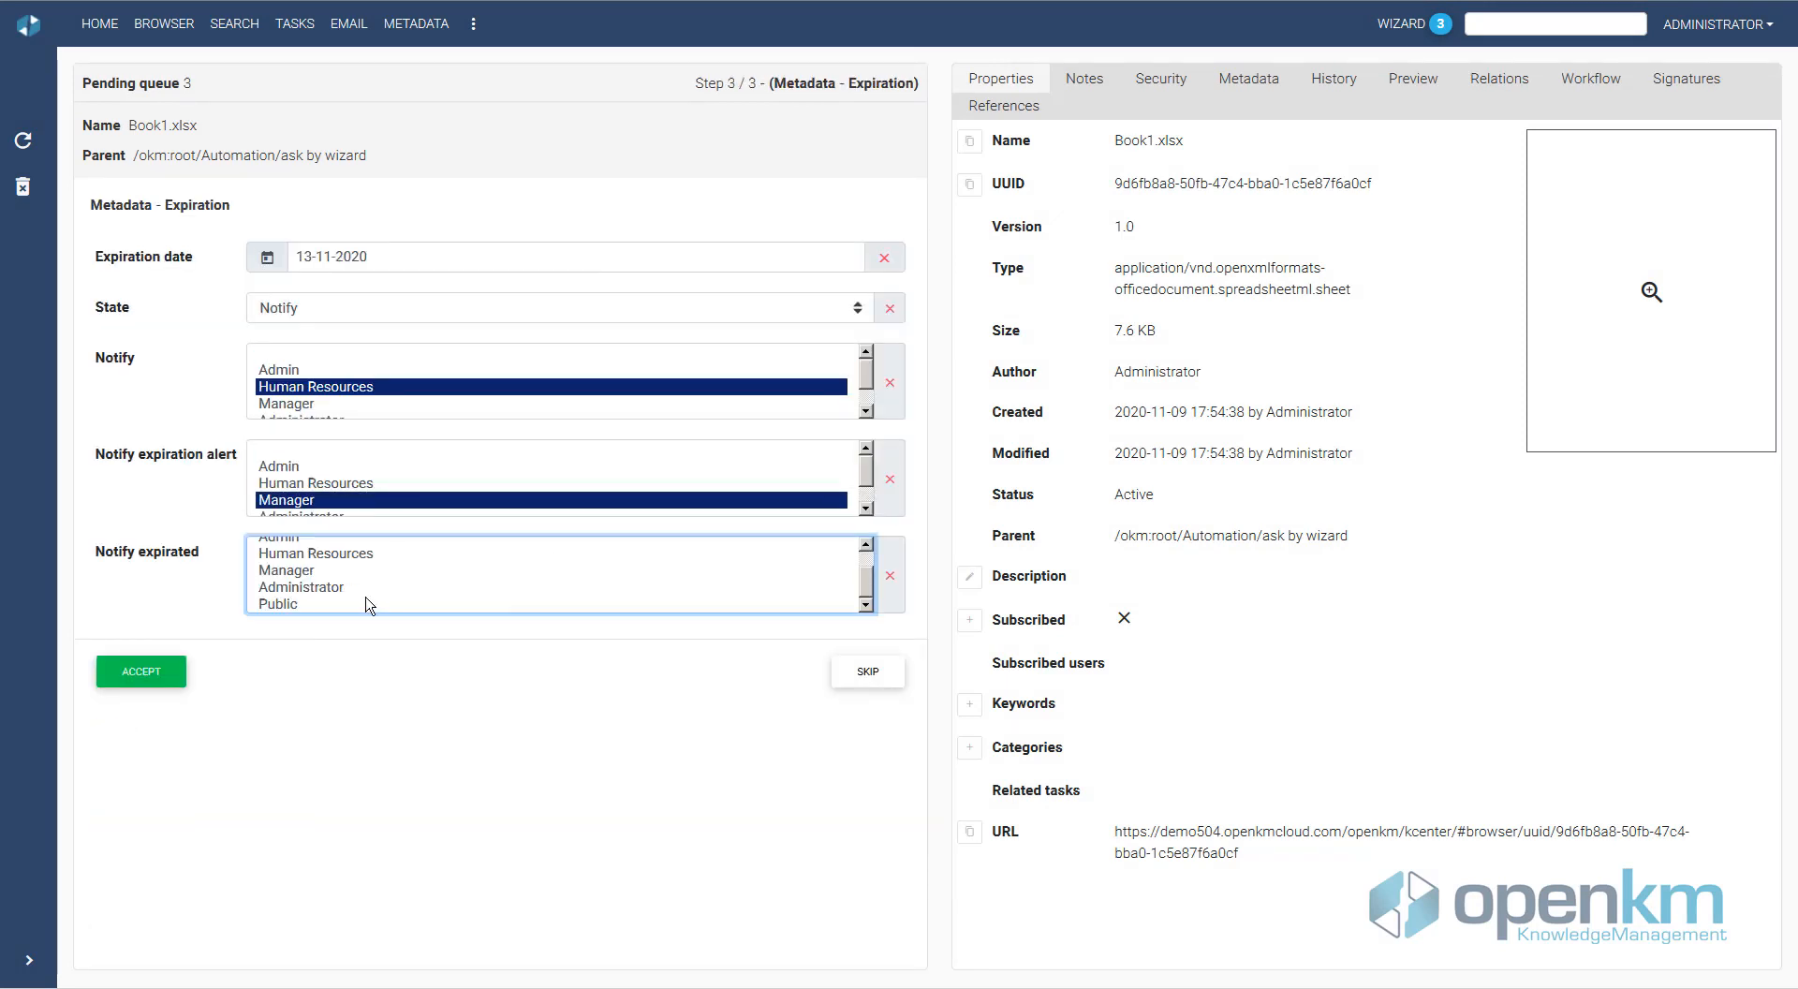
{"action": "left_click", "coordinate": [361, 590]}
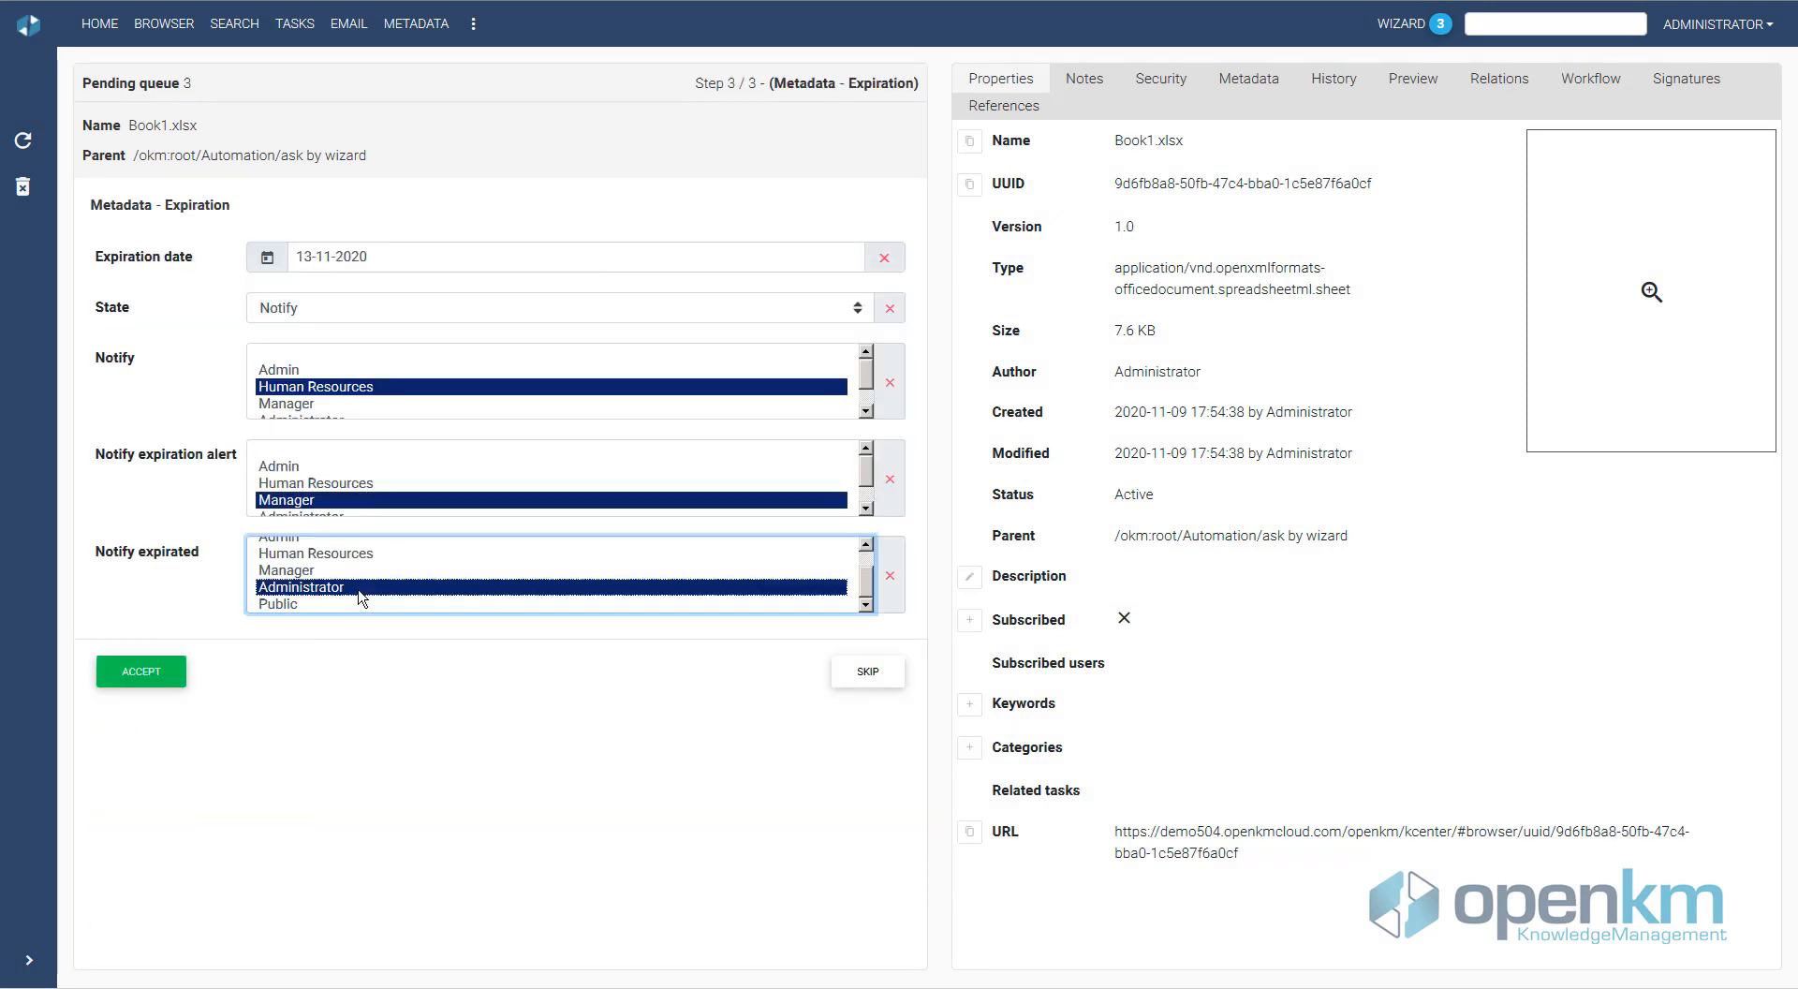
{"action": "left_click", "coordinate": [143, 680]}
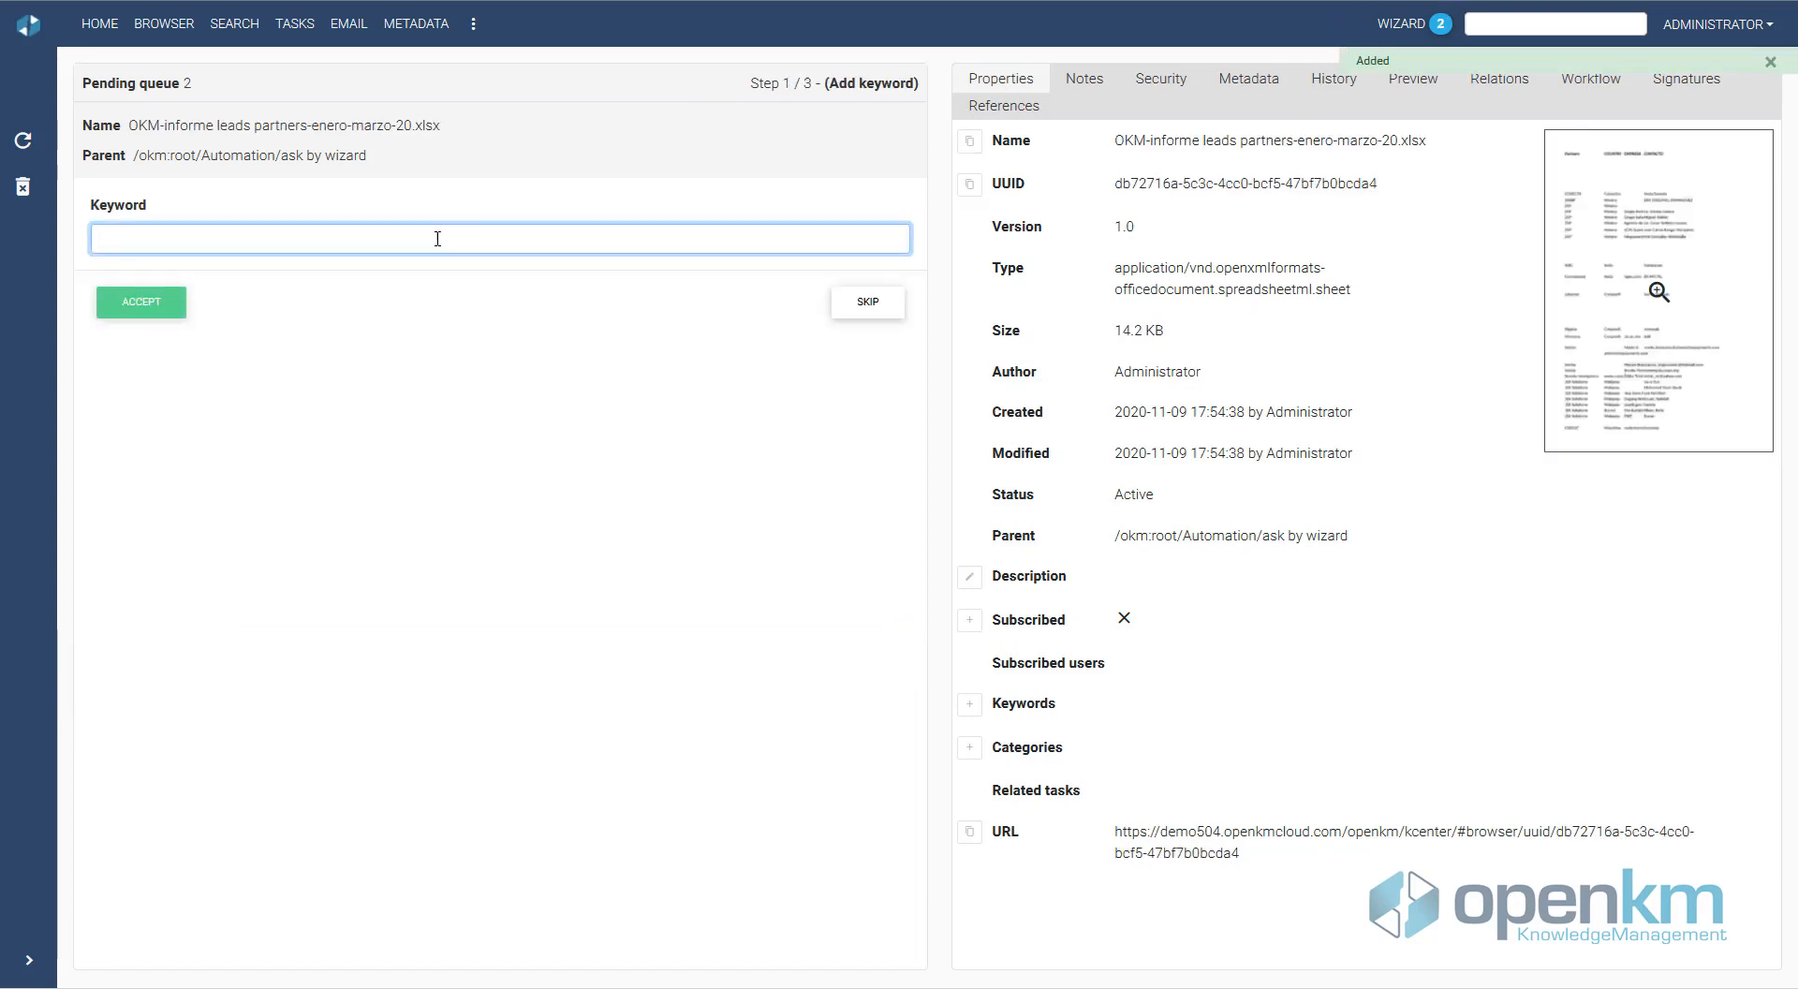
Step: Add the keyword EDRMS and assign the Invoice category to "OKM-informe leads partners-enero-marzo-20.xlsx" in the wizard
{"action": "type", "text": "contact"}
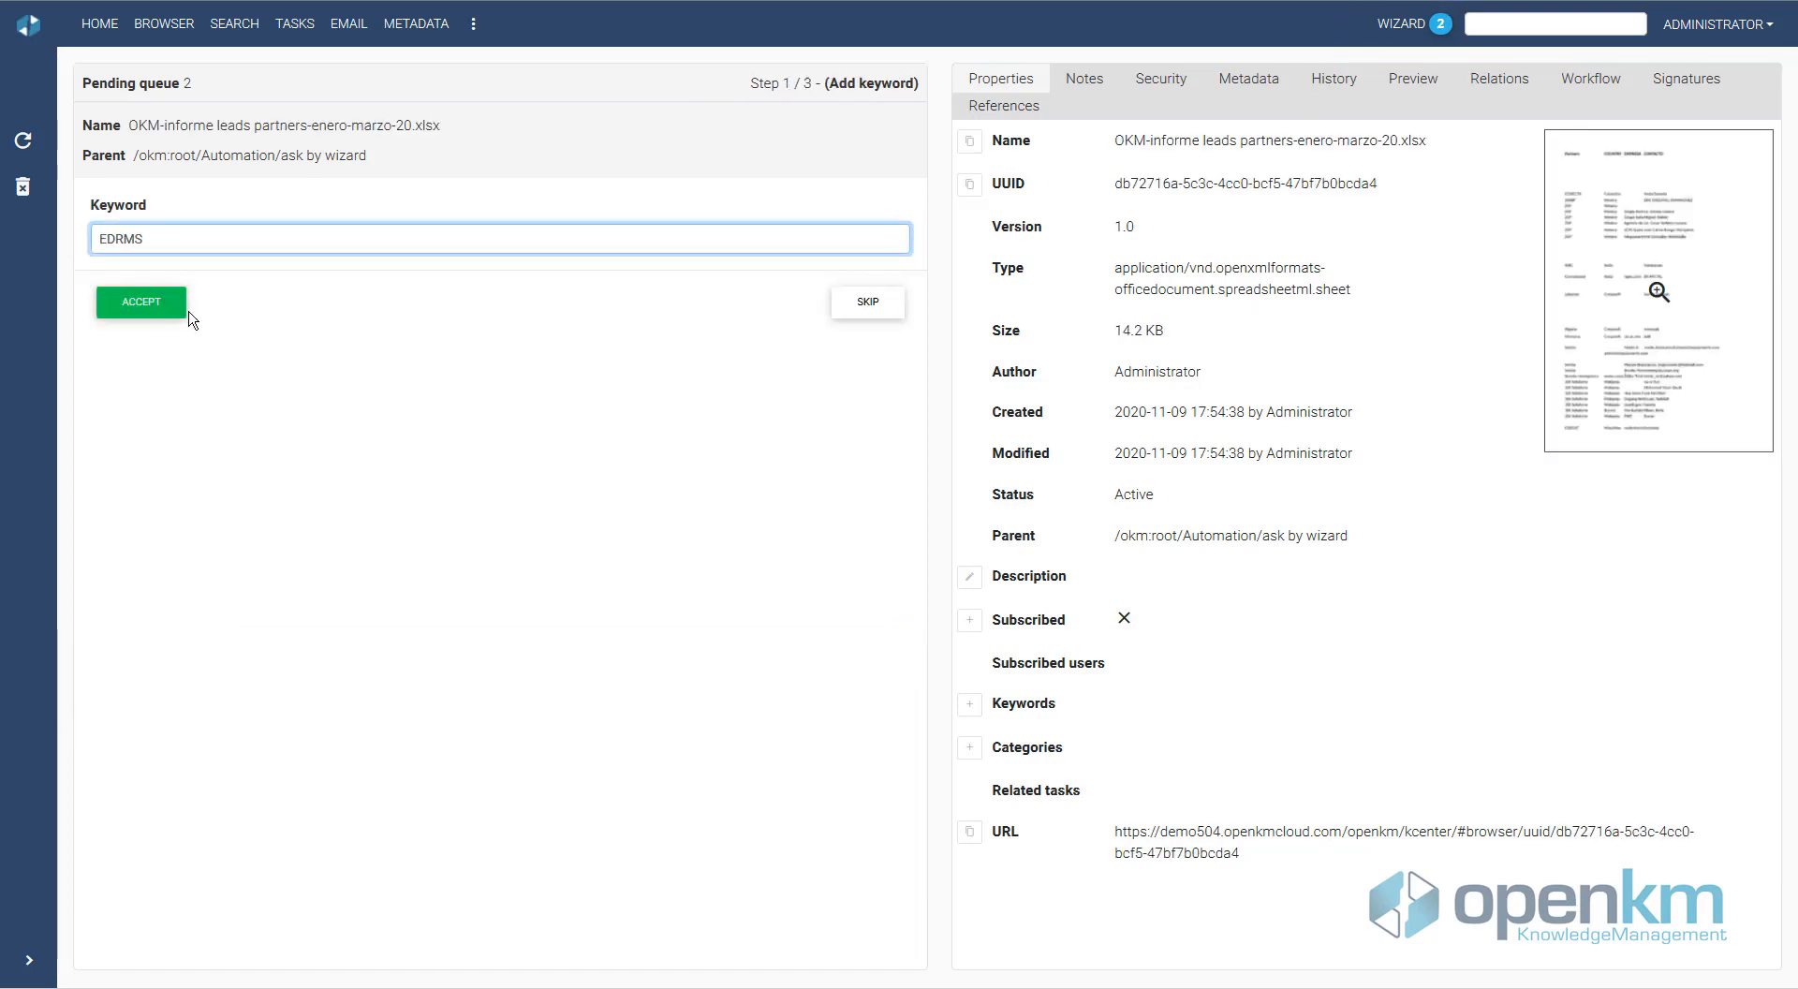
{"action": "left_click", "coordinate": [181, 311]}
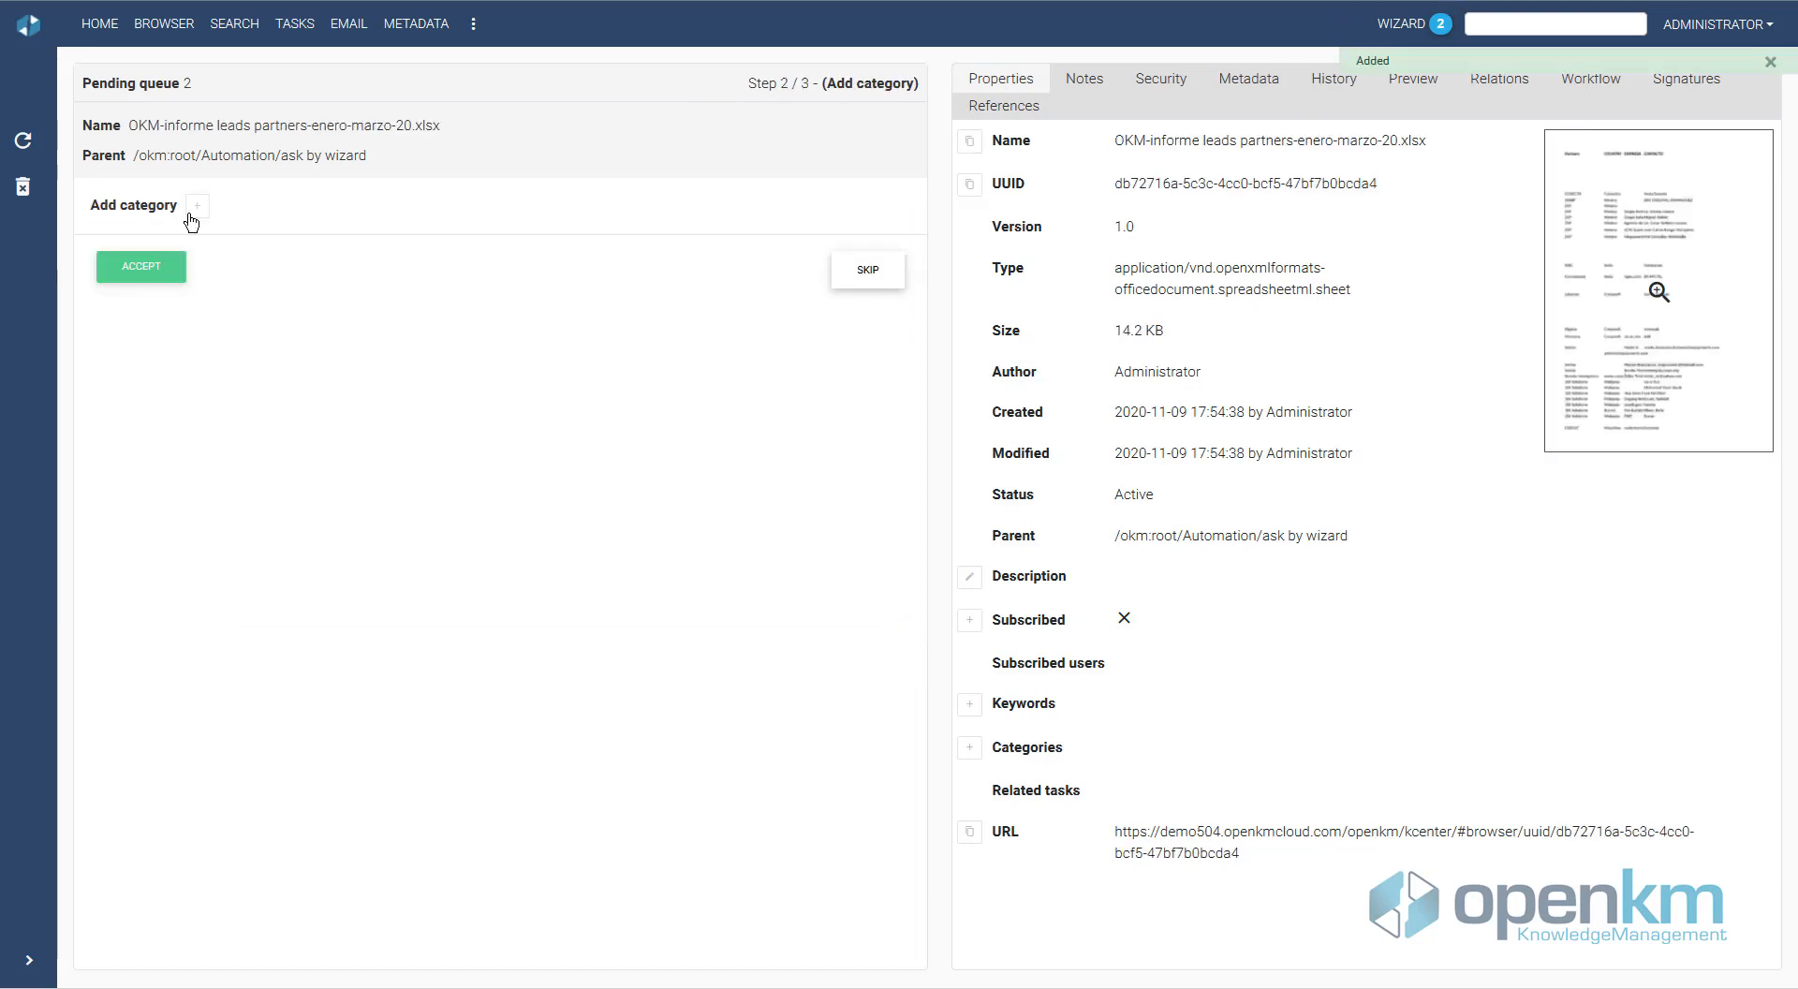
{"action": "left_click", "coordinate": [197, 205]}
{"action": "left_click", "coordinate": [502, 599]}
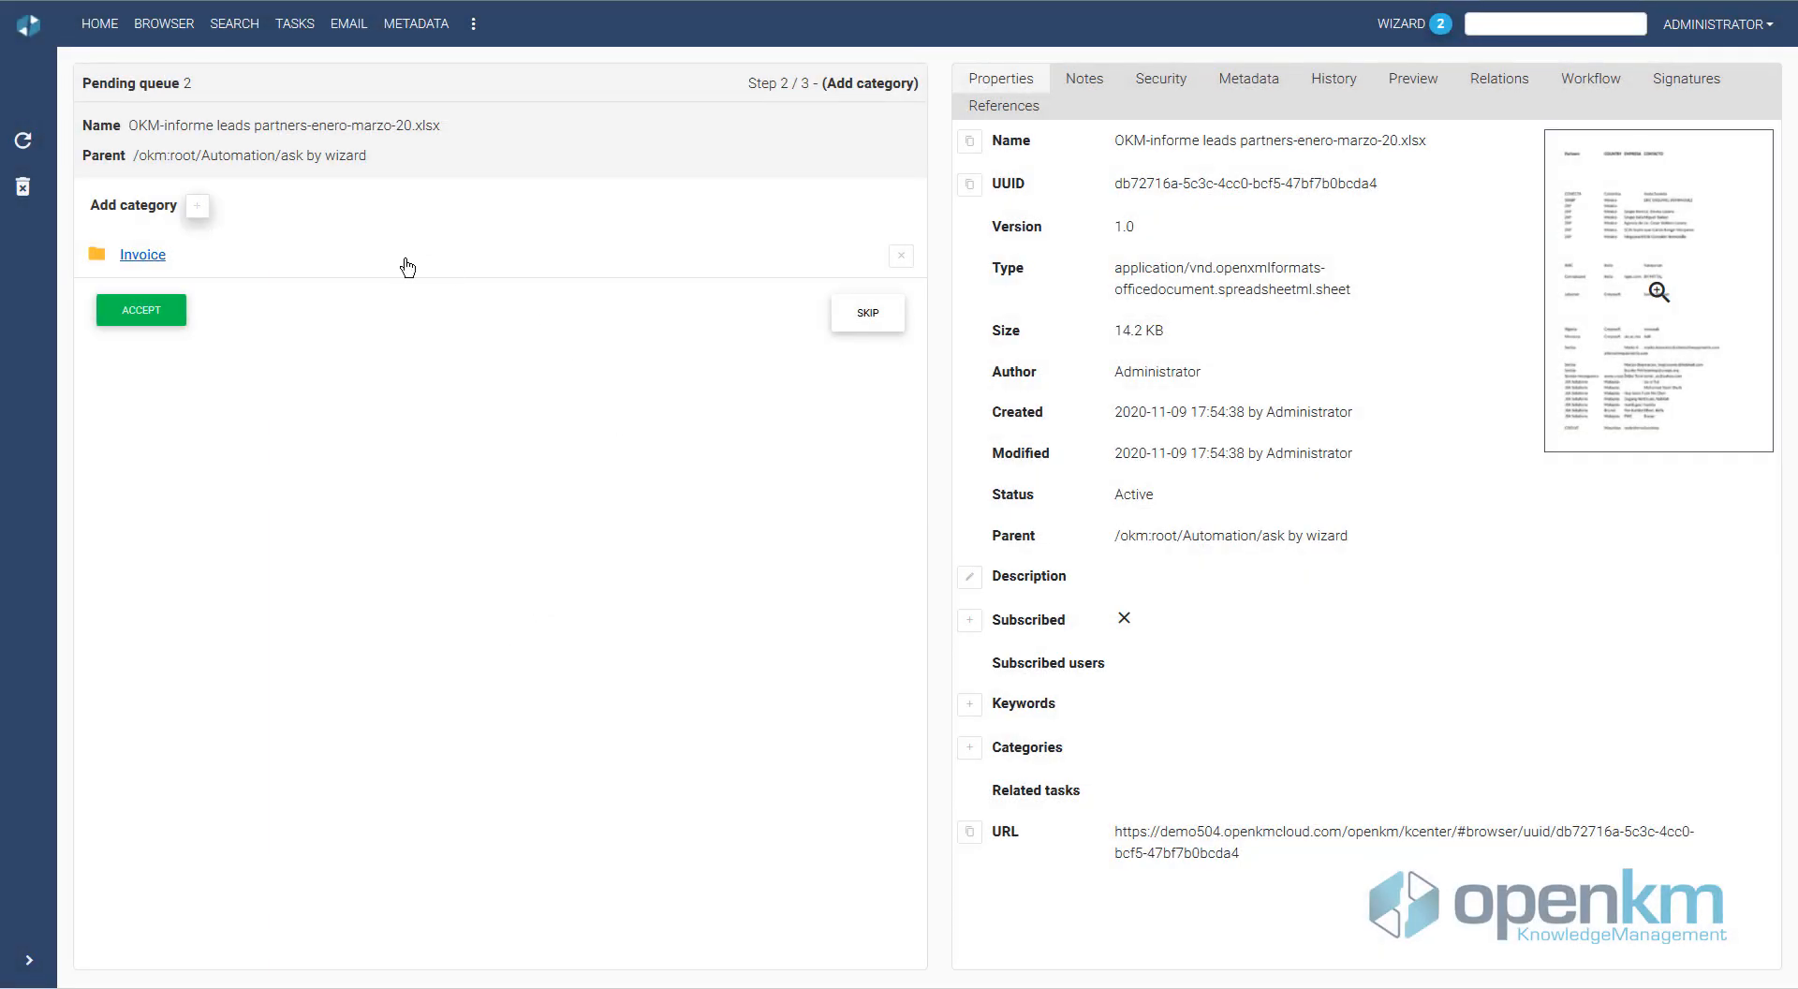
{"action": "left_click", "coordinate": [171, 312]}
Step: Submit the OKM-informe file's expiration metadata with date 30-12-2020, Notify as Admin, Notify expiration alert as Administrator and Notify expirated as Human Resources
{"action": "left_click", "coordinate": [281, 269]}
{"action": "left_click", "coordinate": [372, 582]}
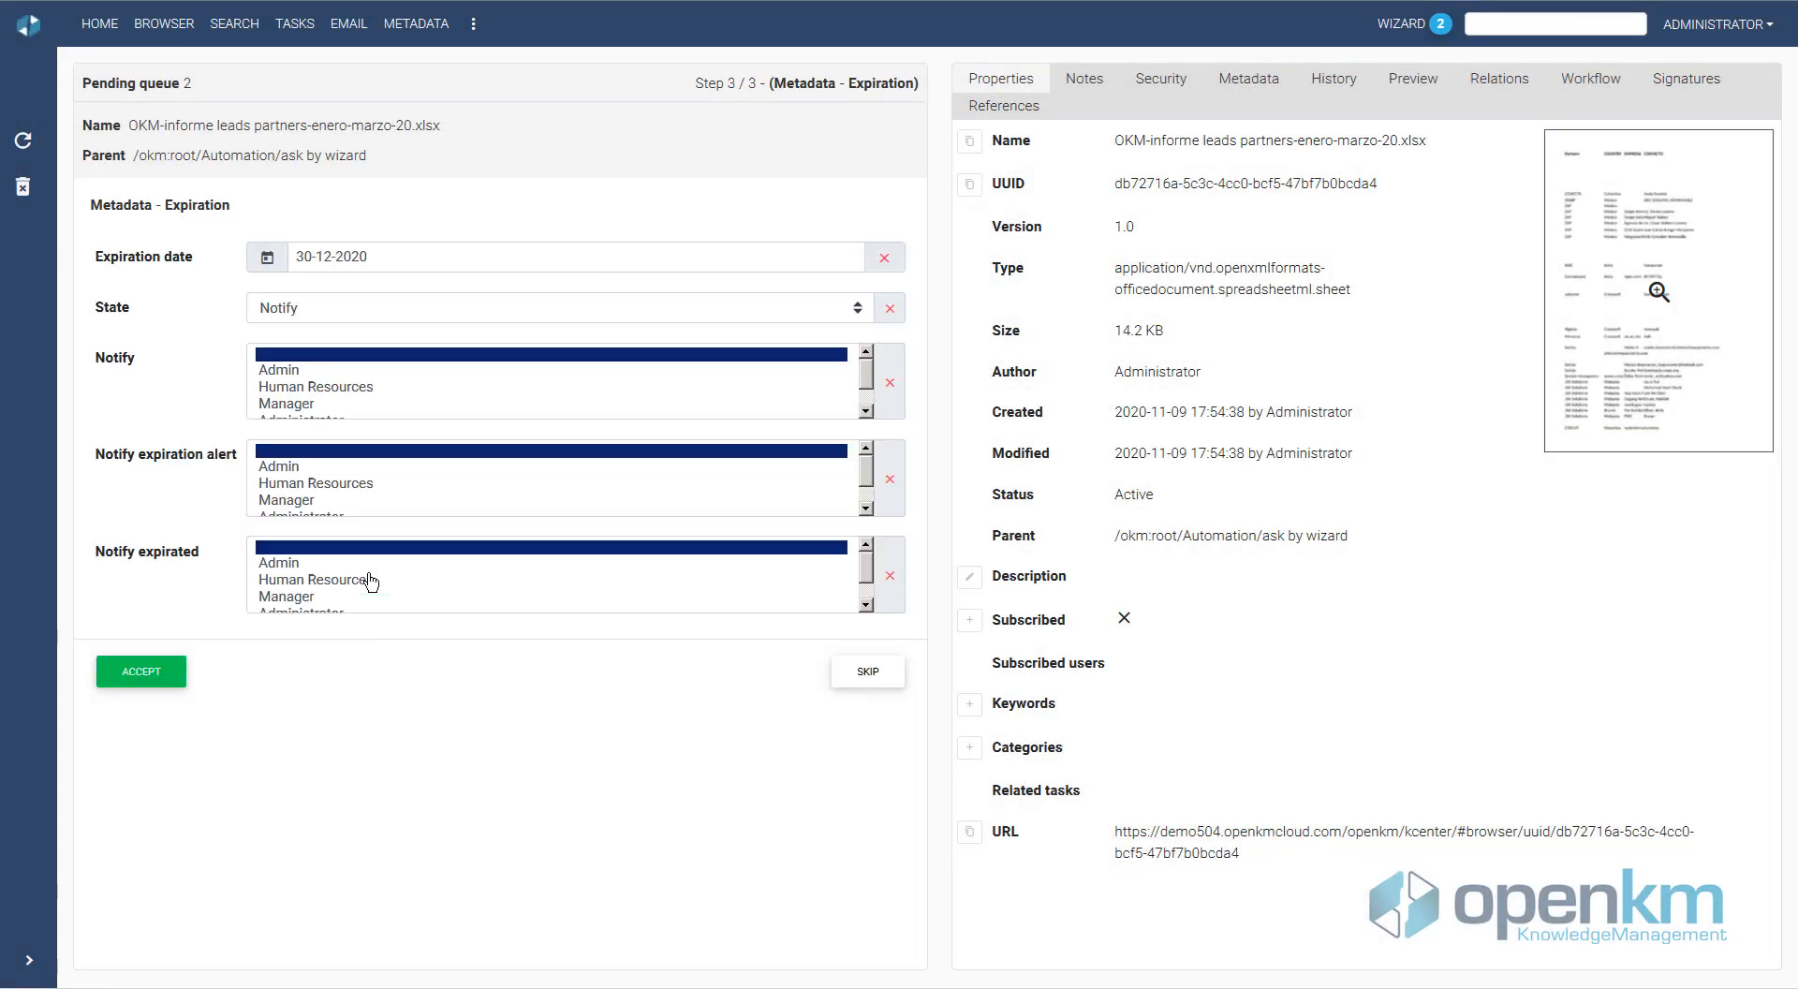
{"action": "left_click", "coordinate": [279, 369]}
{"action": "left_click", "coordinate": [302, 512]}
{"action": "left_click", "coordinate": [315, 578]}
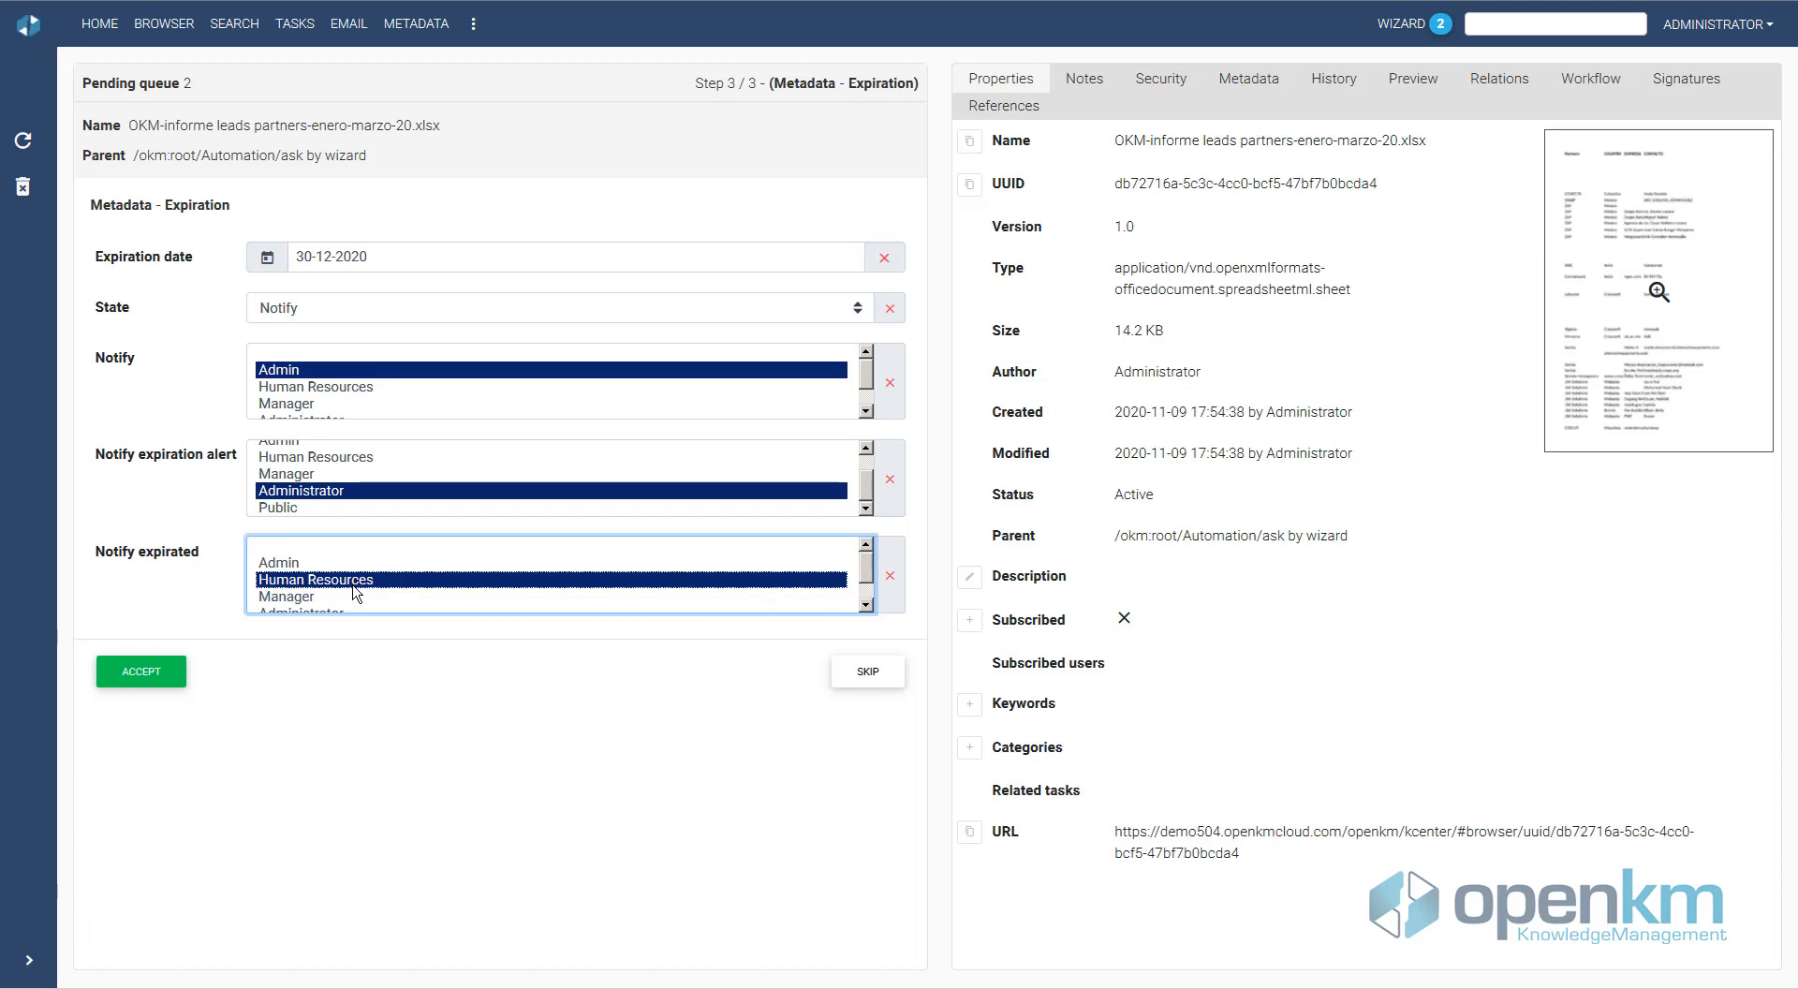
{"action": "left_click", "coordinate": [141, 671]}
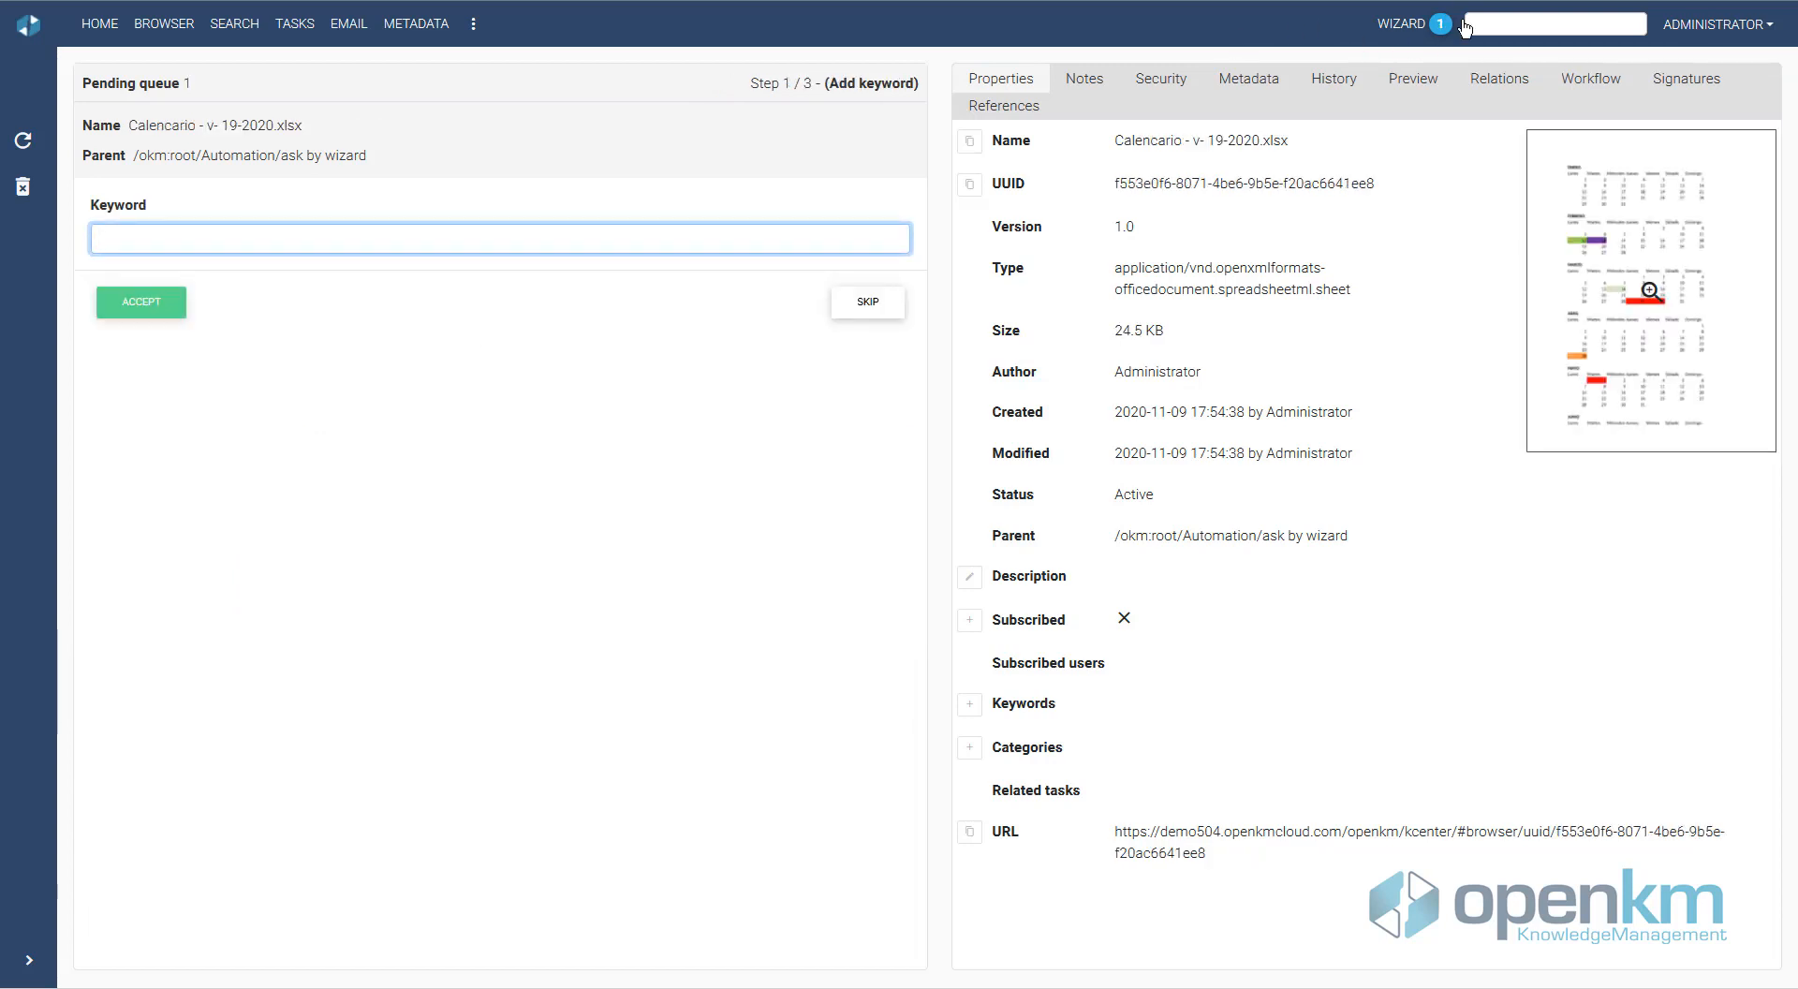
Step: Skip the keyword for "Calencario - v- 19-2020.xlsx", search for Canada and assign the Region/America/North/Canada category
{"action": "left_click", "coordinate": [862, 302]}
{"action": "left_click", "coordinate": [198, 208]}
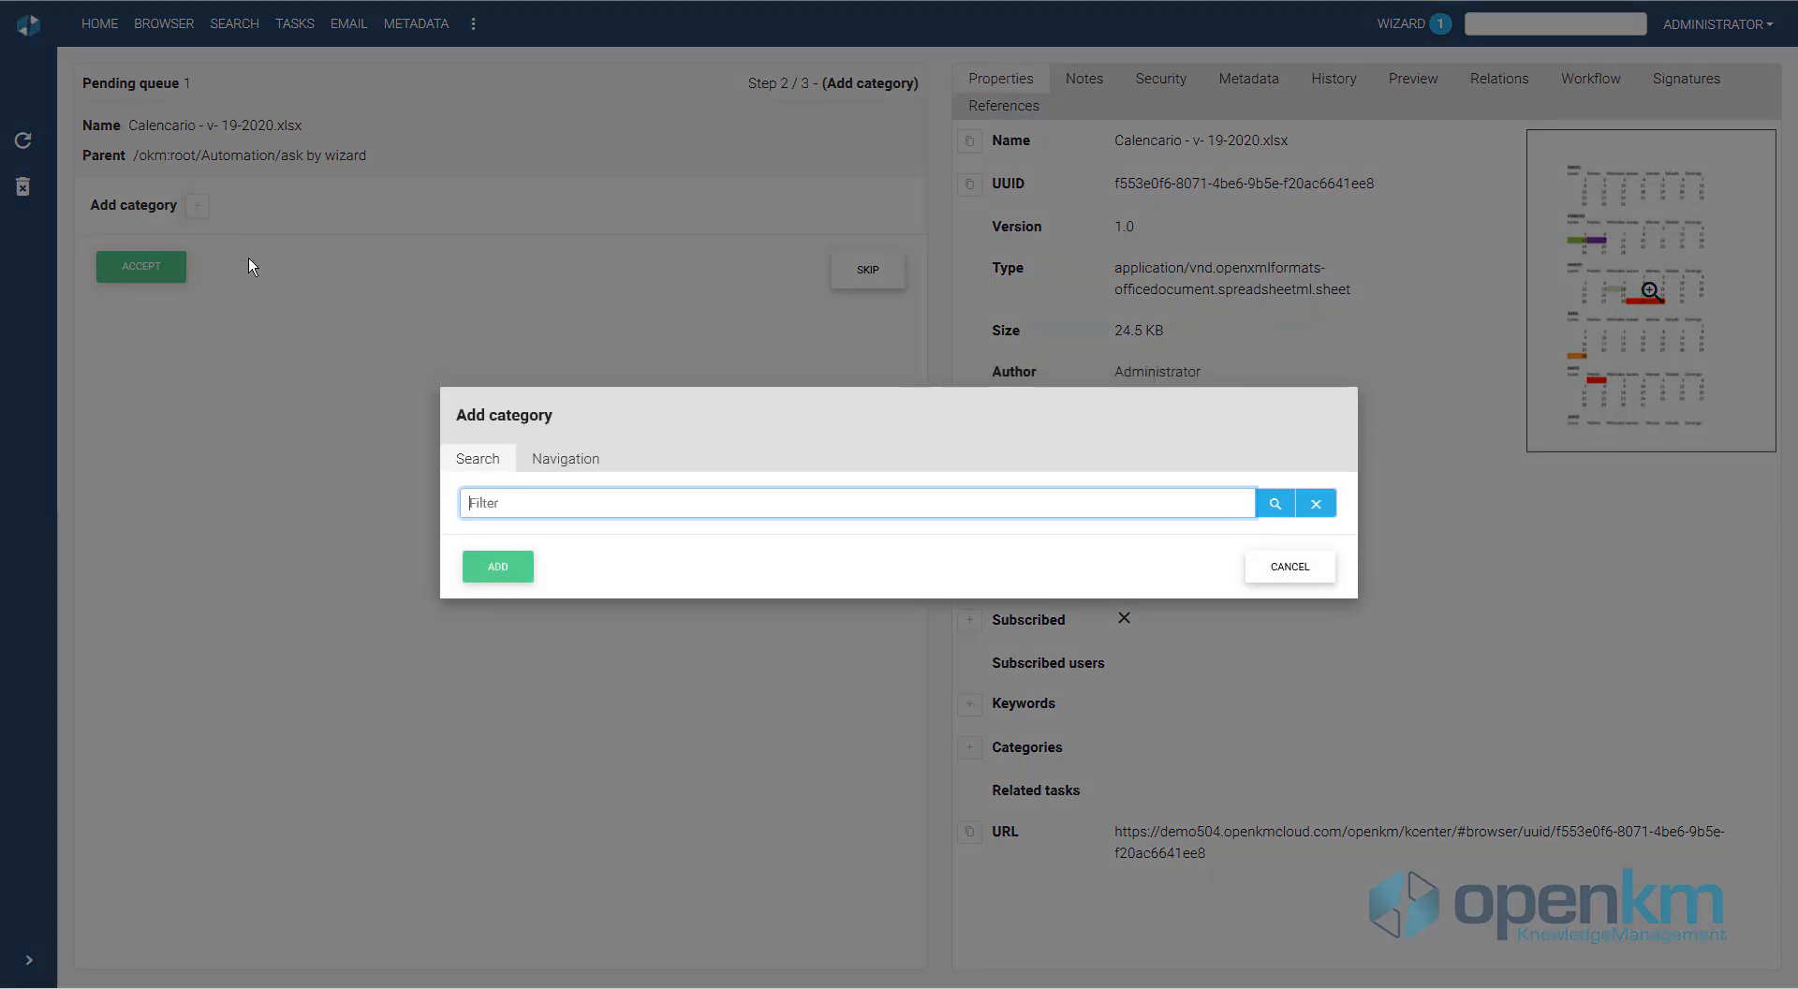
{"action": "type", "text": "Canada"}
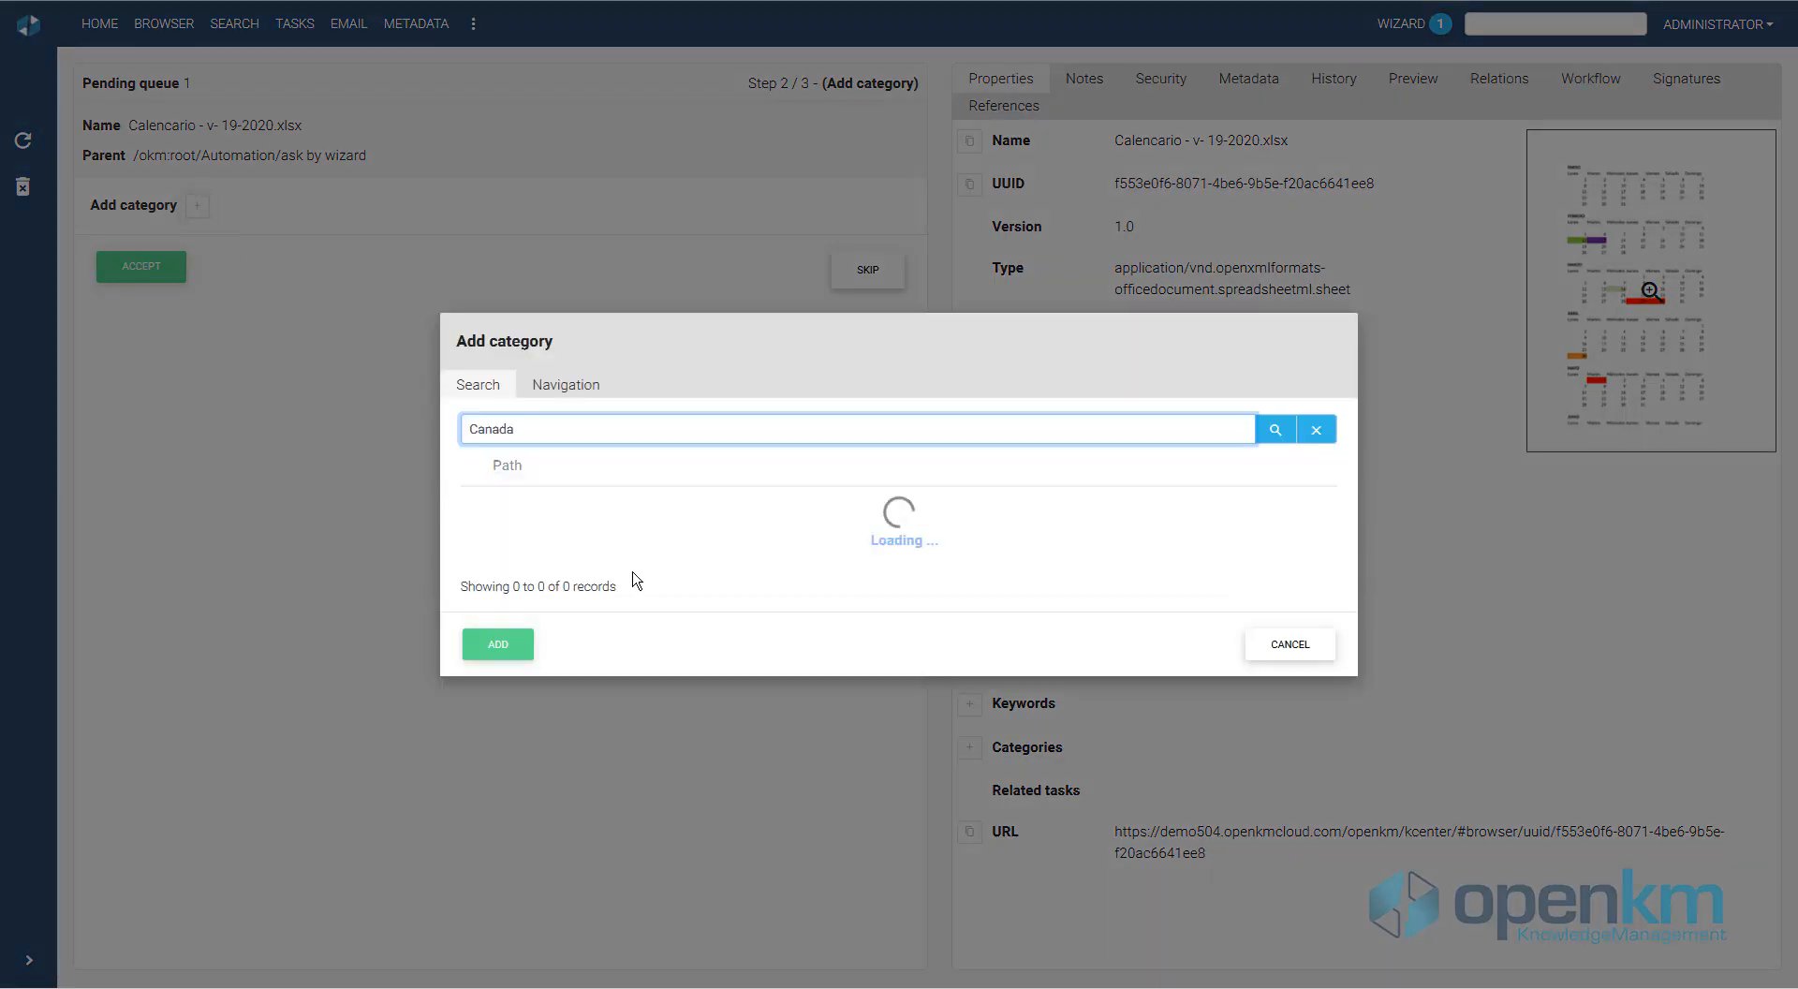
{"action": "left_click", "coordinate": [727, 515]}
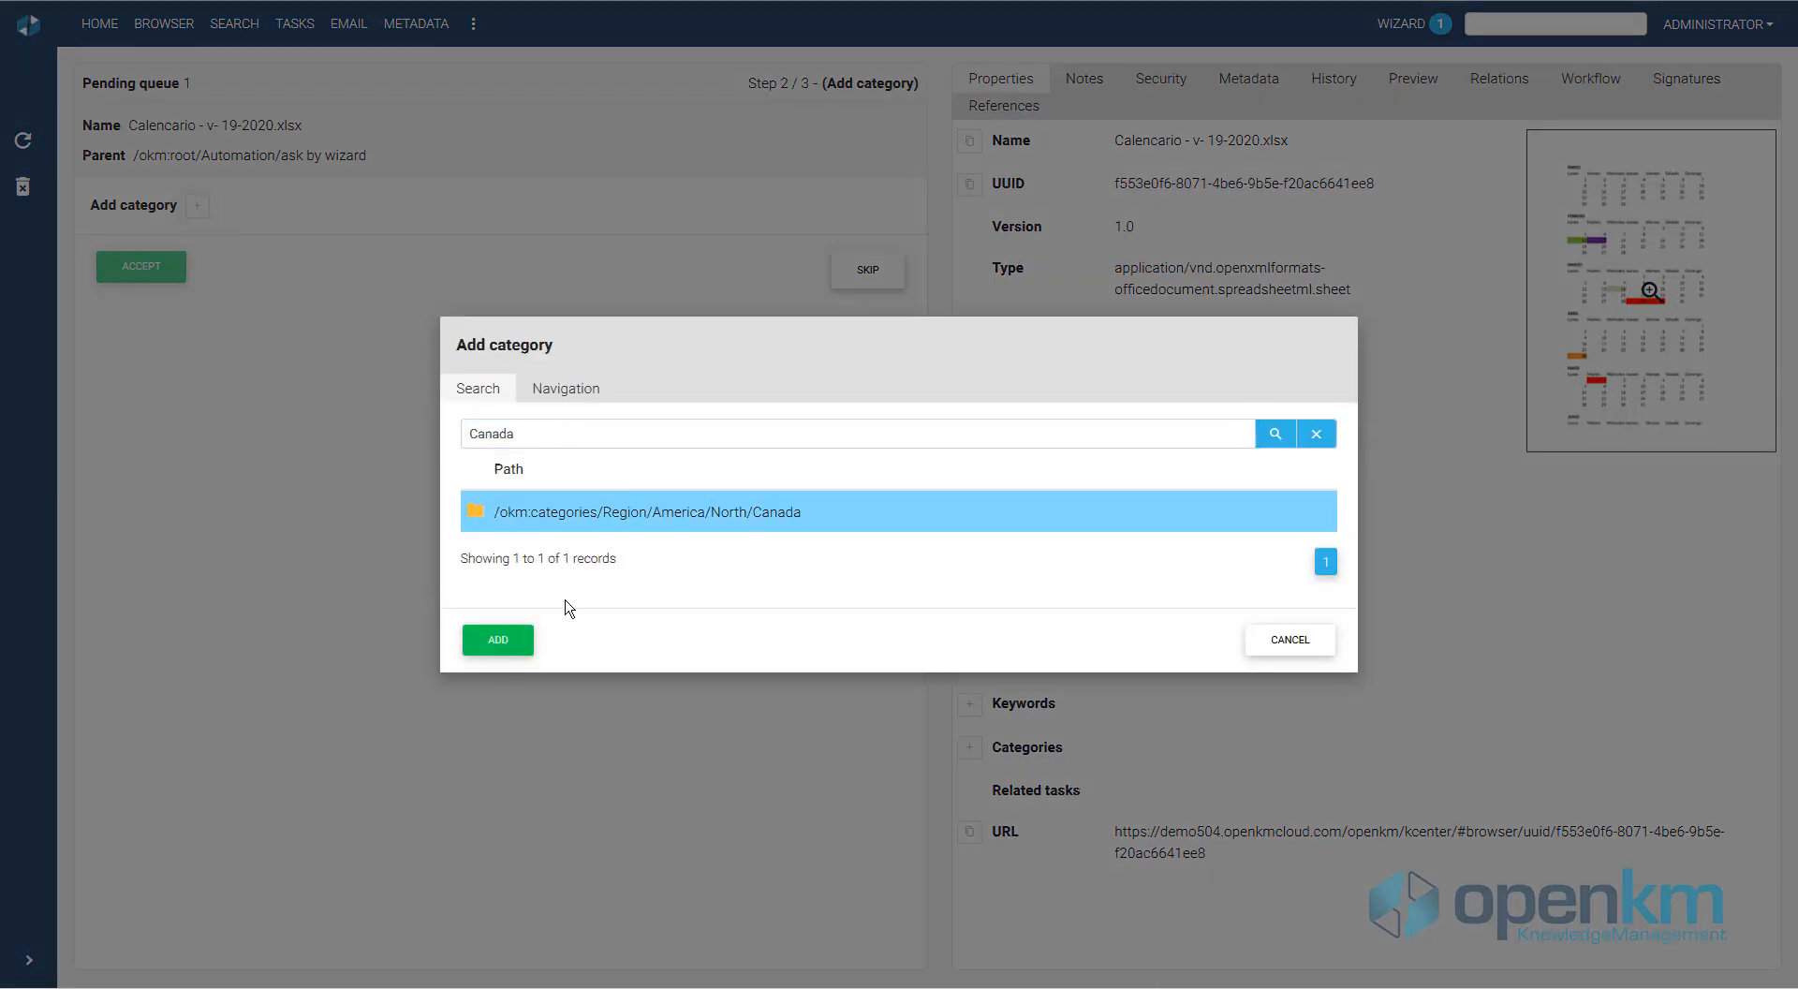
{"action": "left_click", "coordinate": [511, 636]}
{"action": "left_click", "coordinate": [142, 317]}
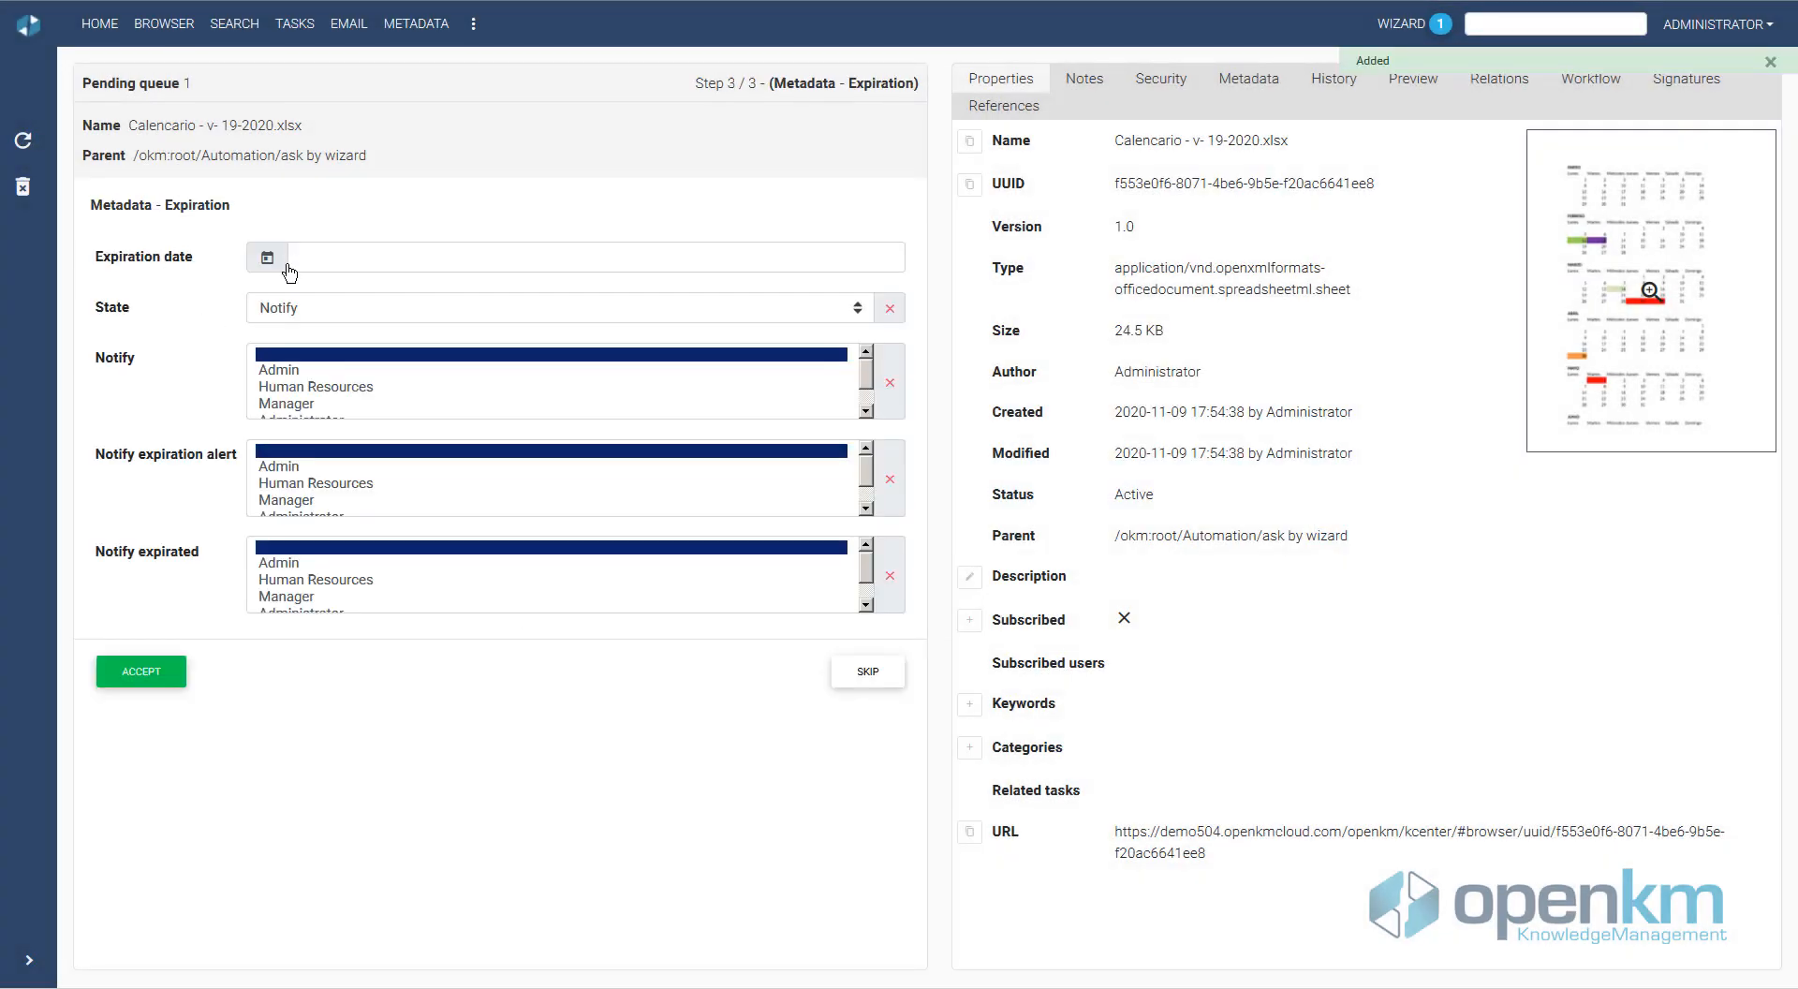
Step: Submit the Calencario file's expiration metadata with date 30-11-2020, Notify and Notify expiration alert as Administrator, and Notify expirated as Manager
{"action": "left_click", "coordinate": [272, 265]}
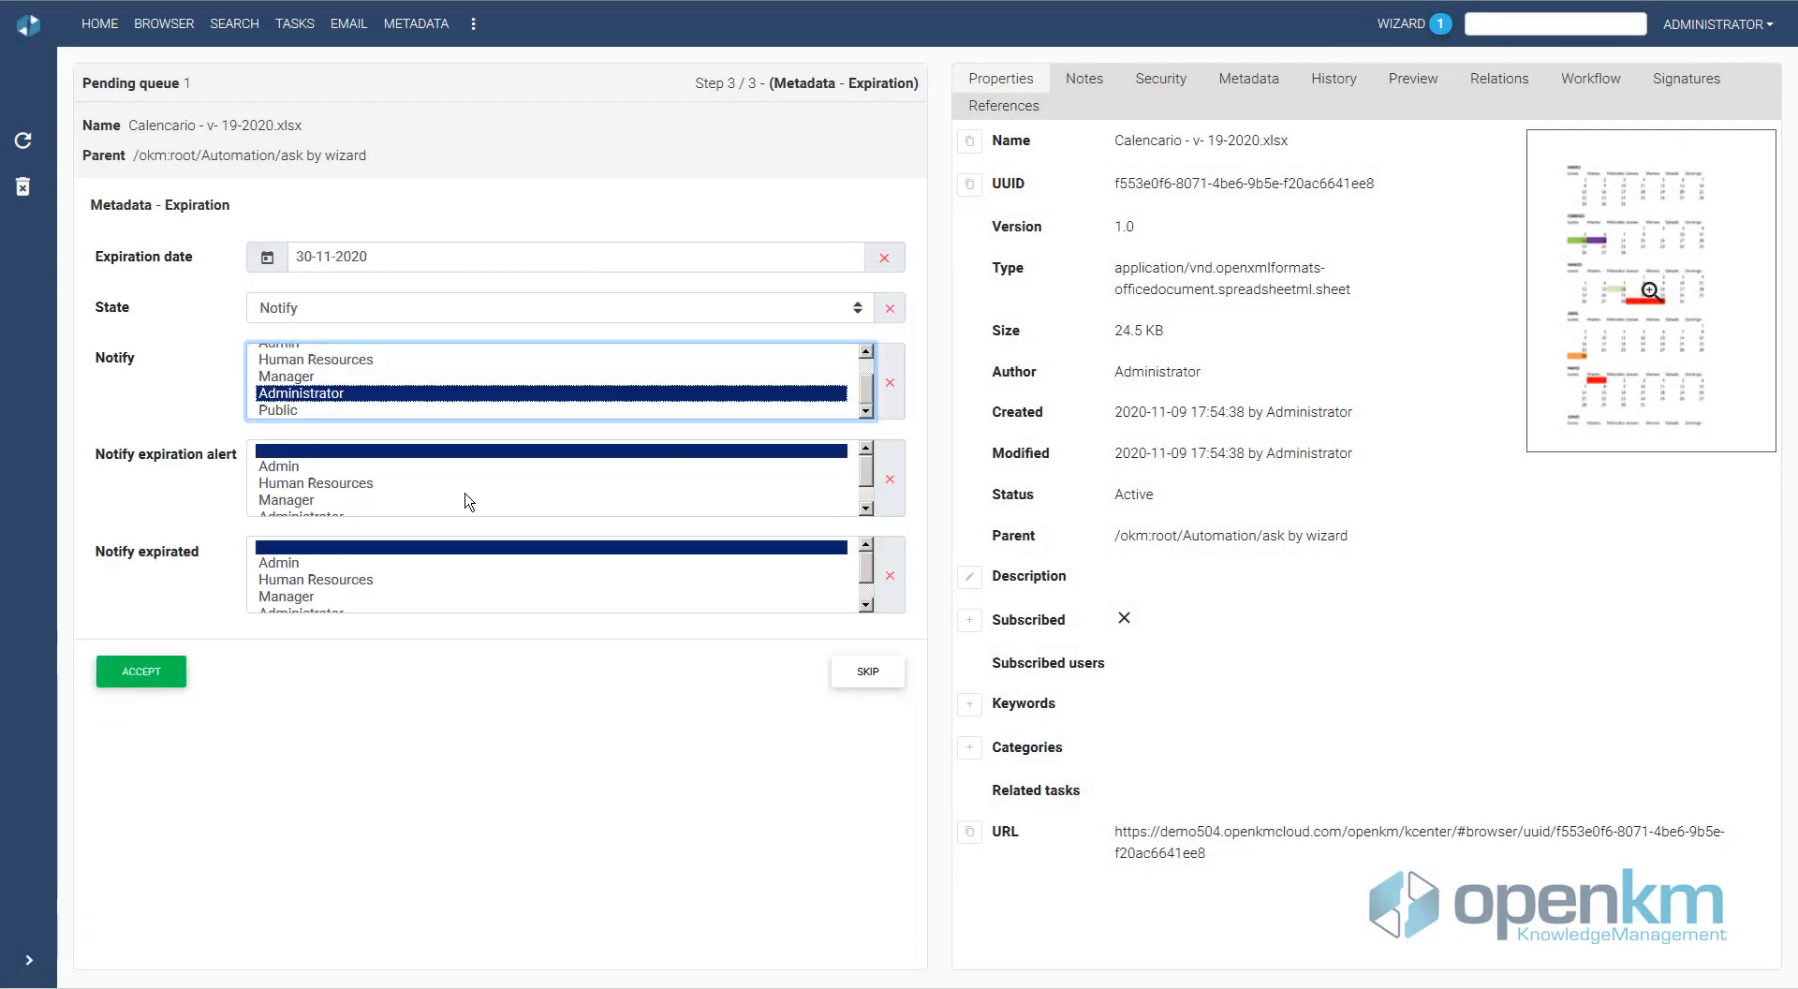
{"action": "scroll", "coordinate": [458, 497], "scroll_direction": "down", "scroll_amount": 1}
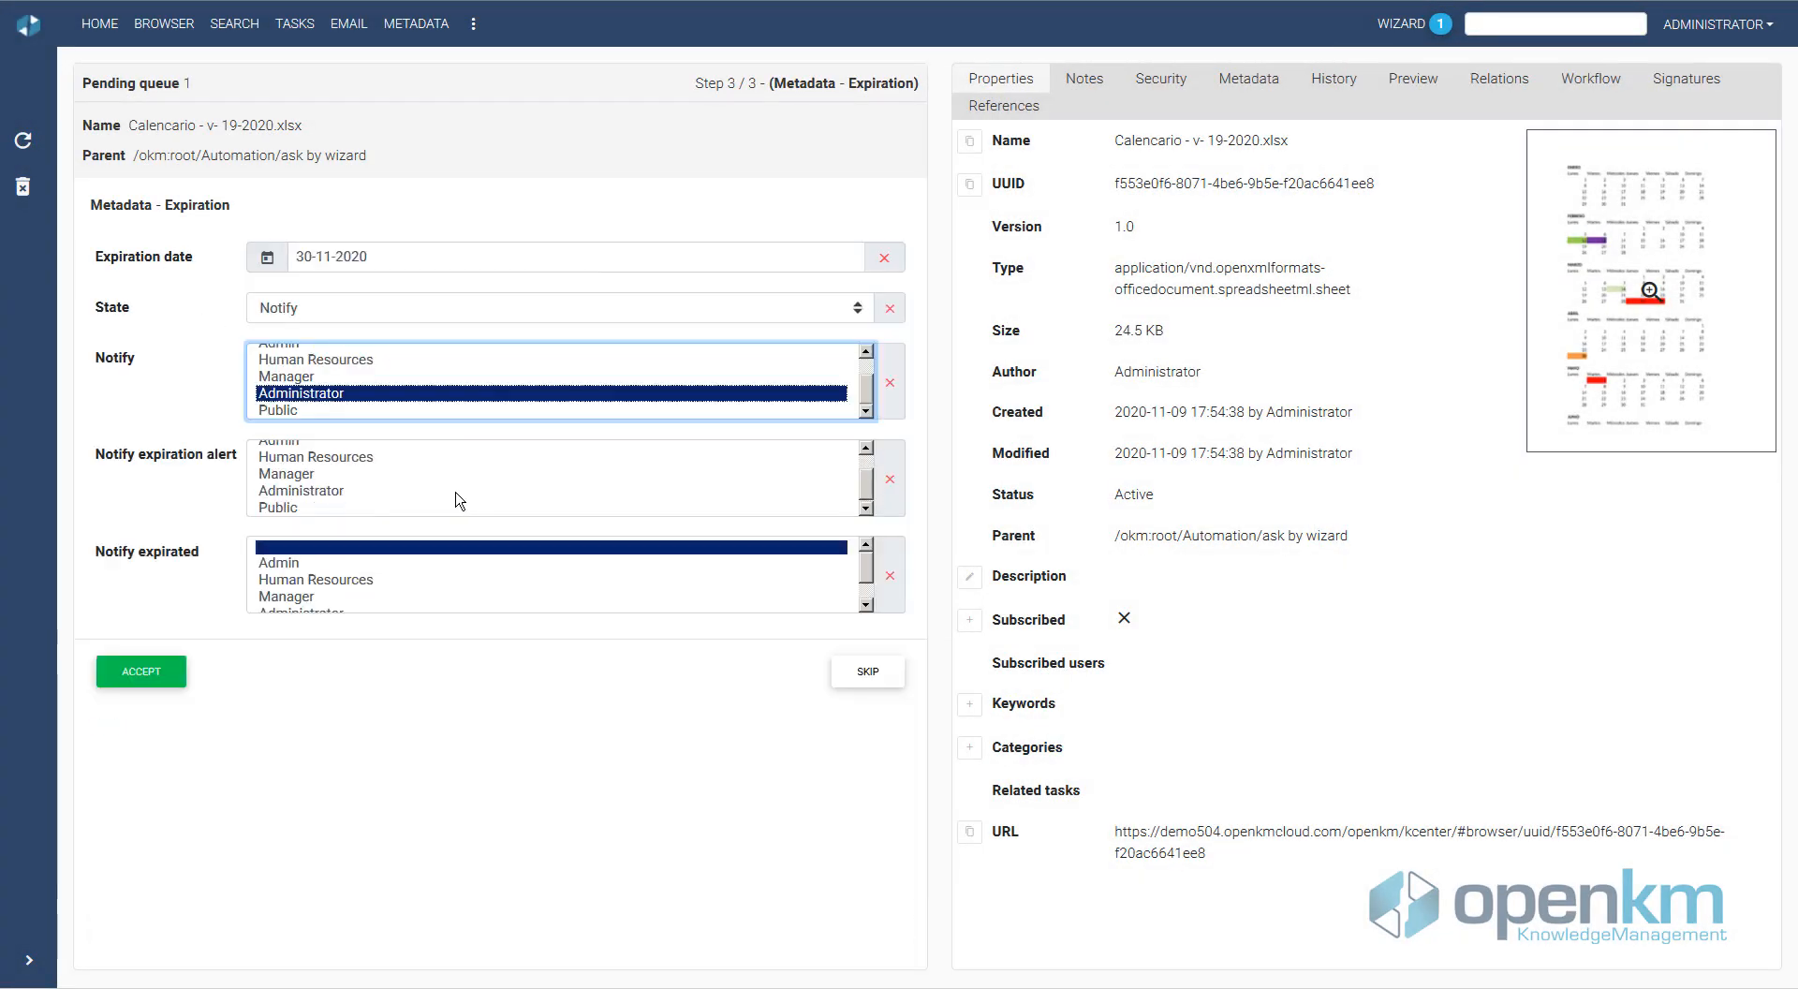
{"action": "left_click", "coordinate": [456, 493]}
{"action": "left_click", "coordinate": [315, 572]}
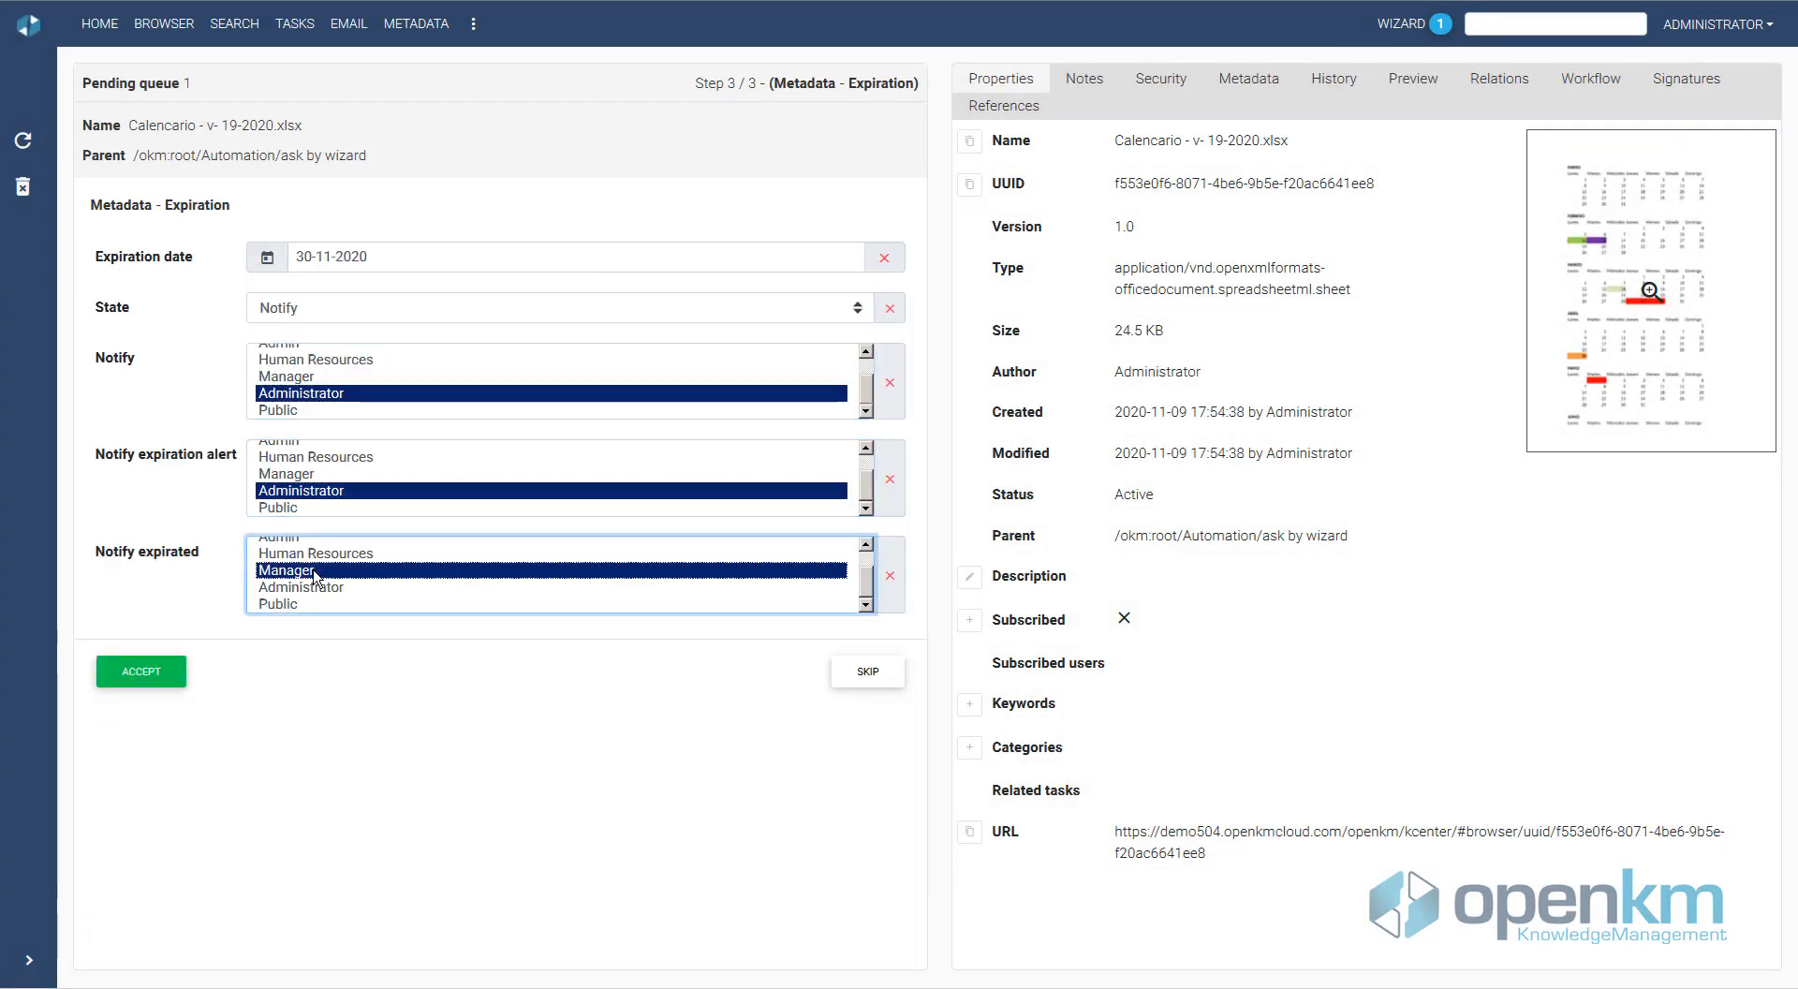
{"action": "left_click", "coordinate": [119, 679]}
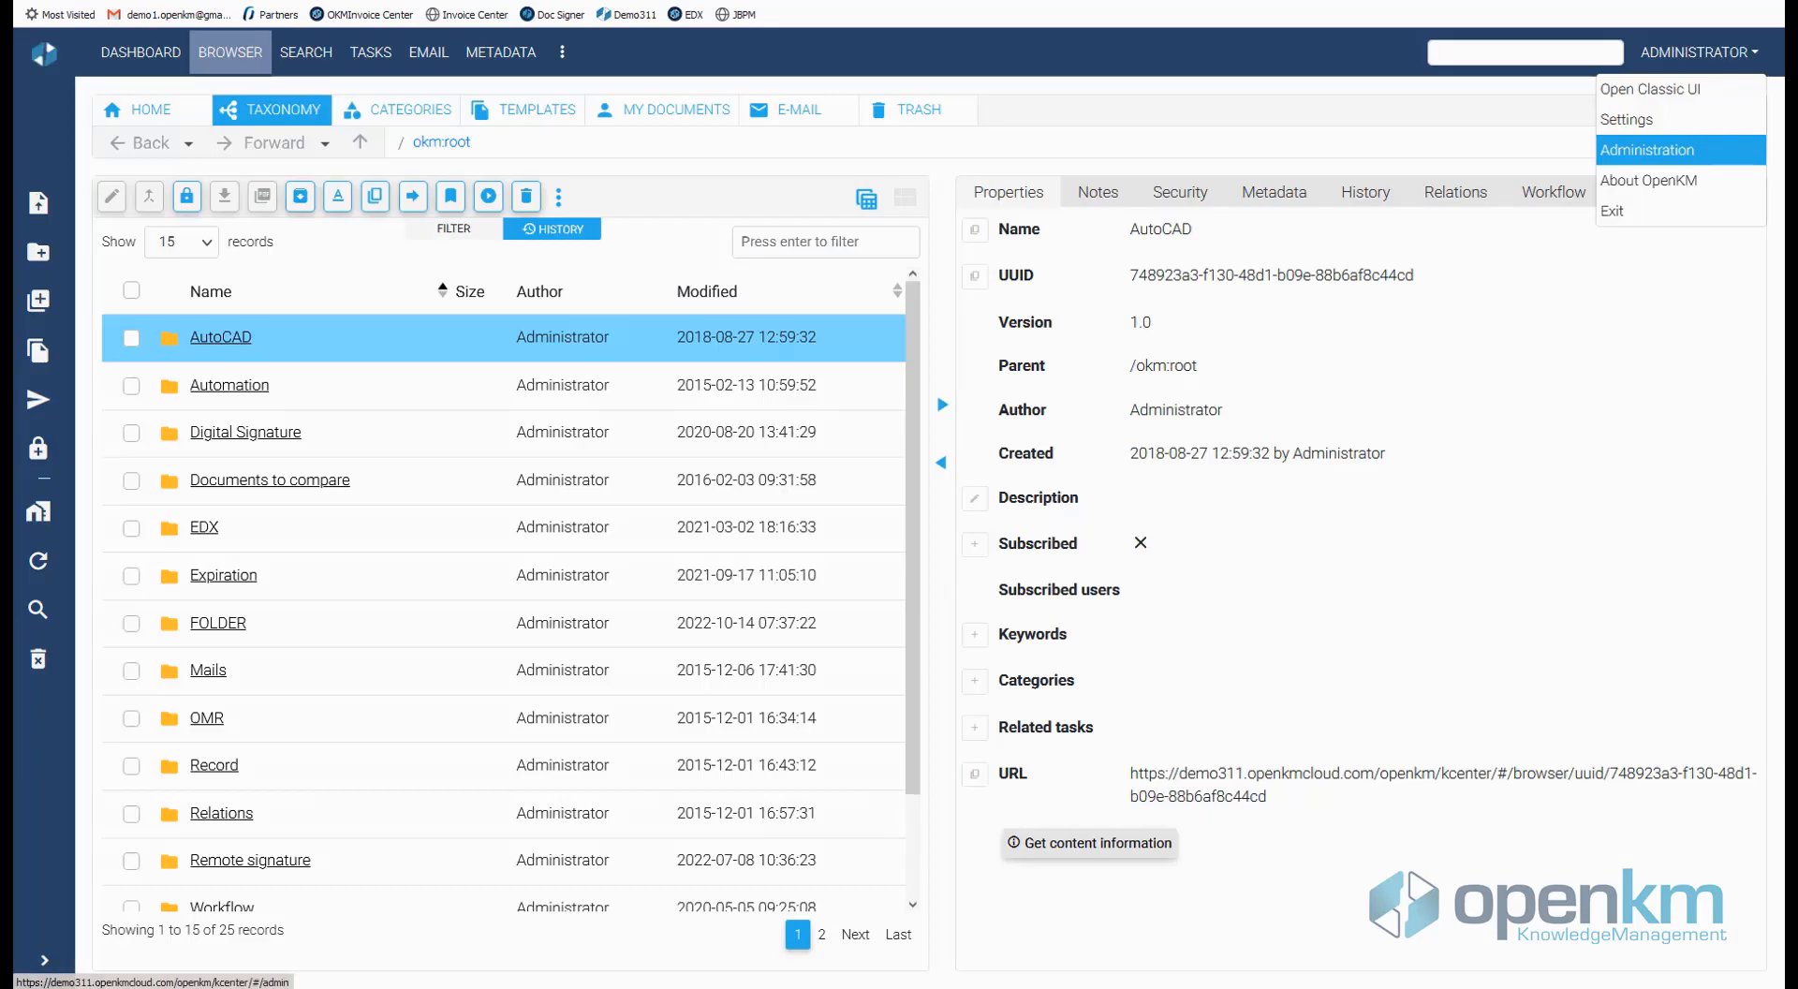
Step: Open the list of automation rules in the administration area
{"action": "left_click", "coordinate": [1648, 103]}
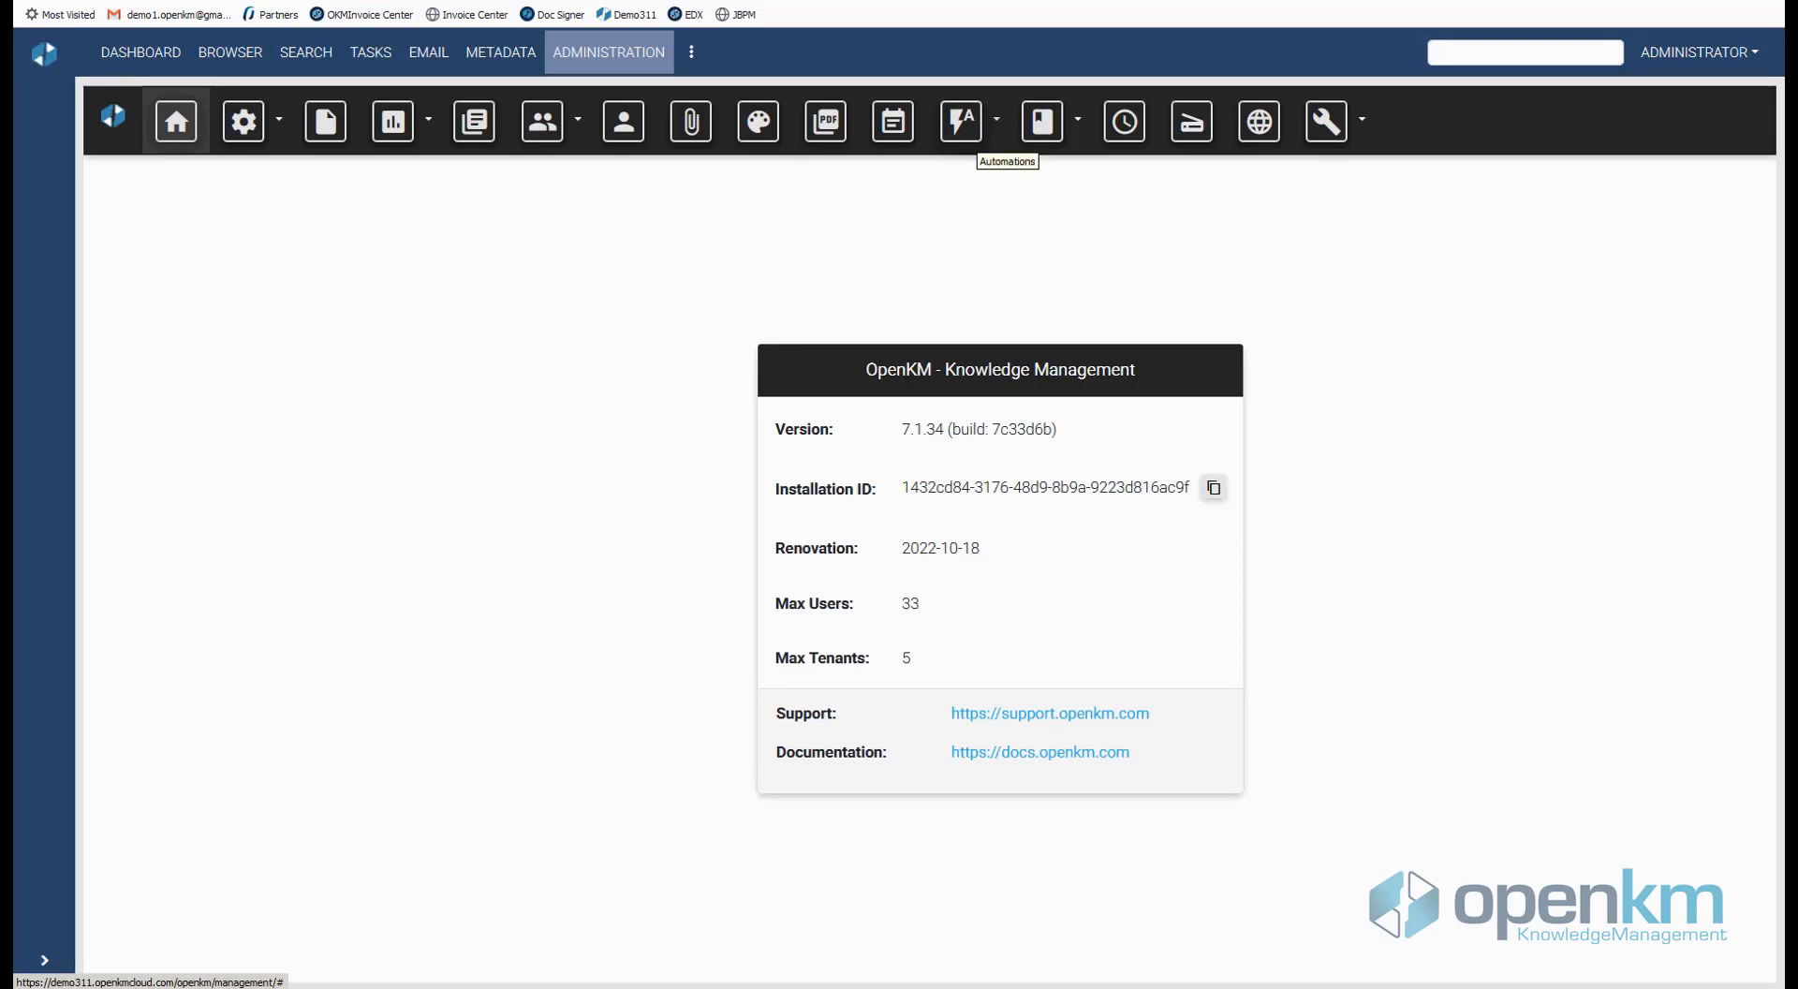
{"action": "left_click", "coordinate": [962, 121]}
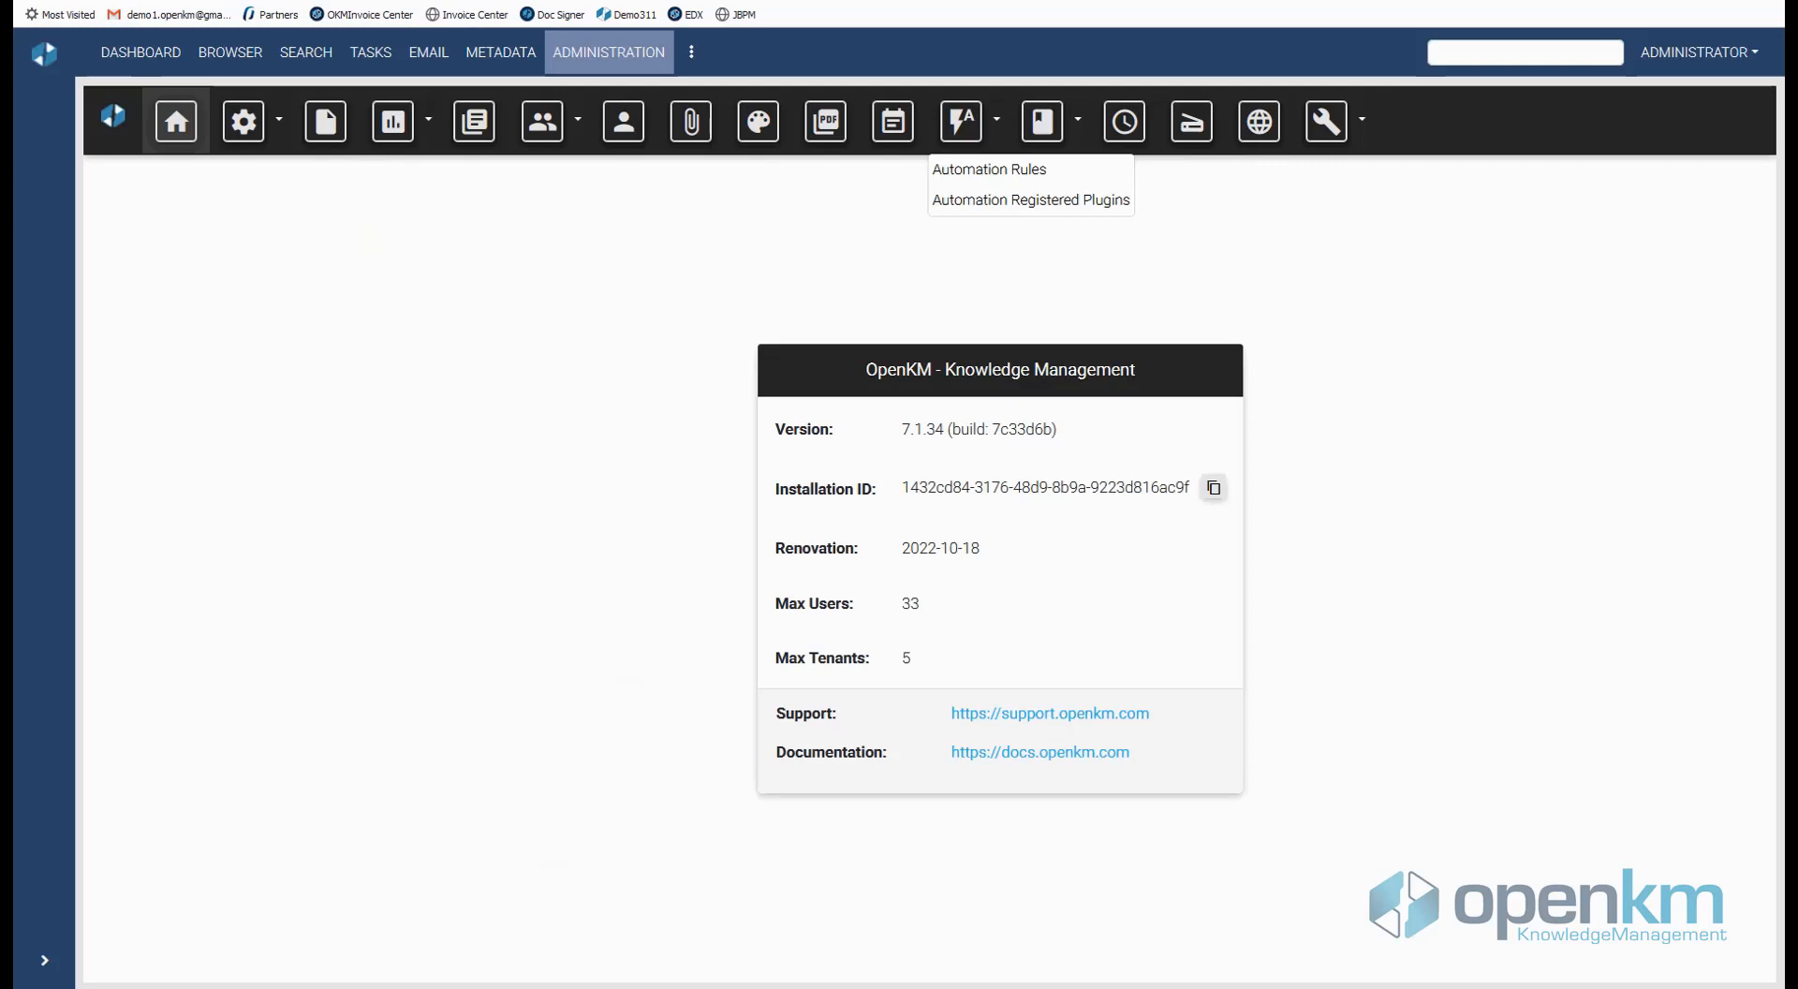
{"action": "left_click", "coordinate": [989, 168]}
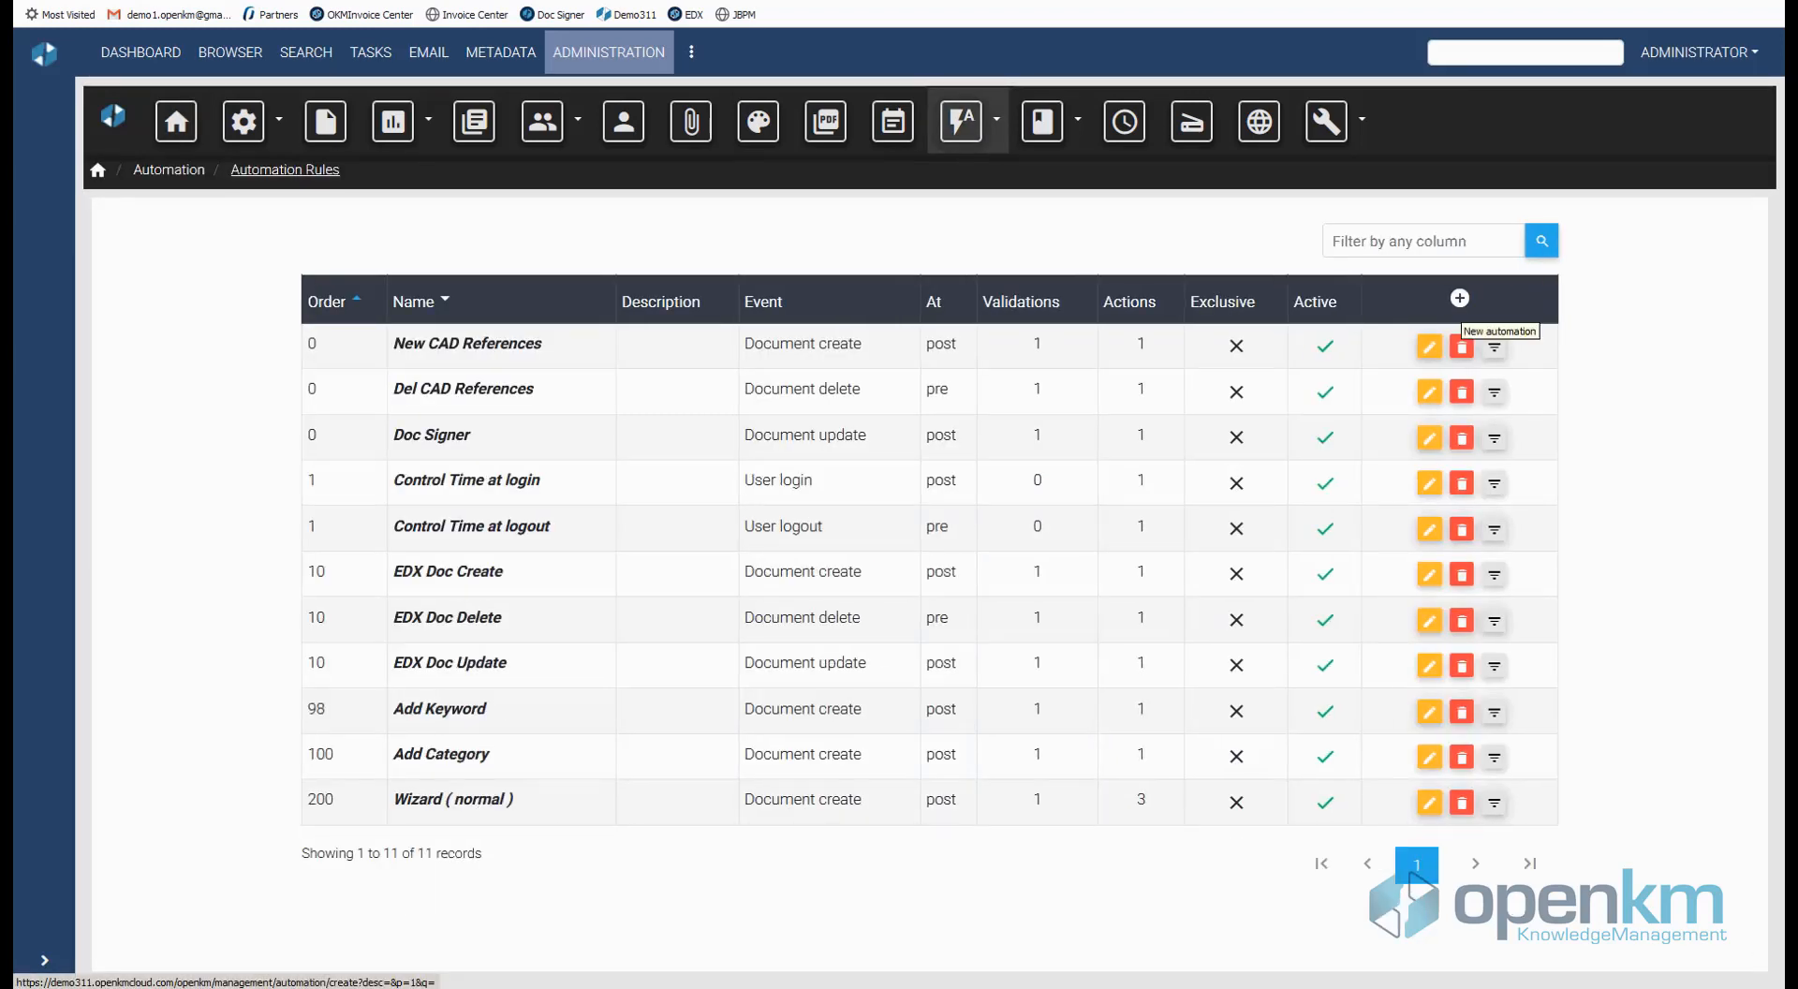
Step: Start a new automation rule named Test with Document create as its event
{"action": "left_click", "coordinate": [1459, 298]}
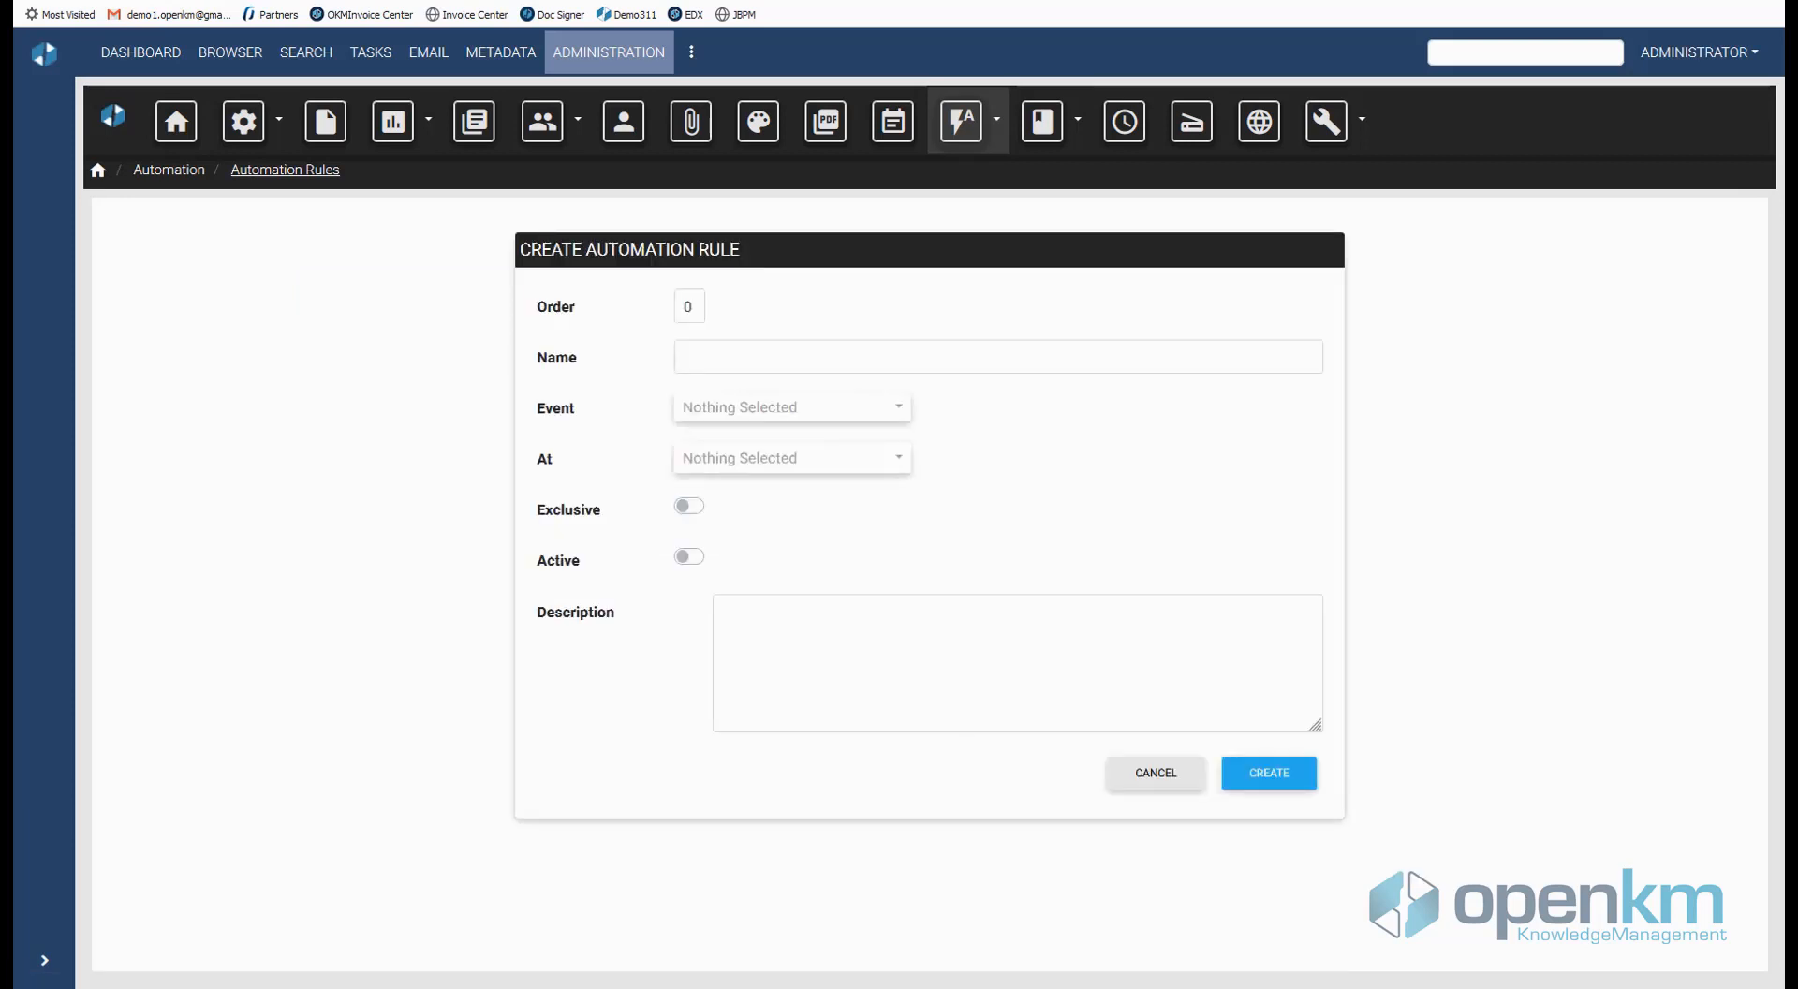
{"action": "left_click", "coordinate": [684, 357]}
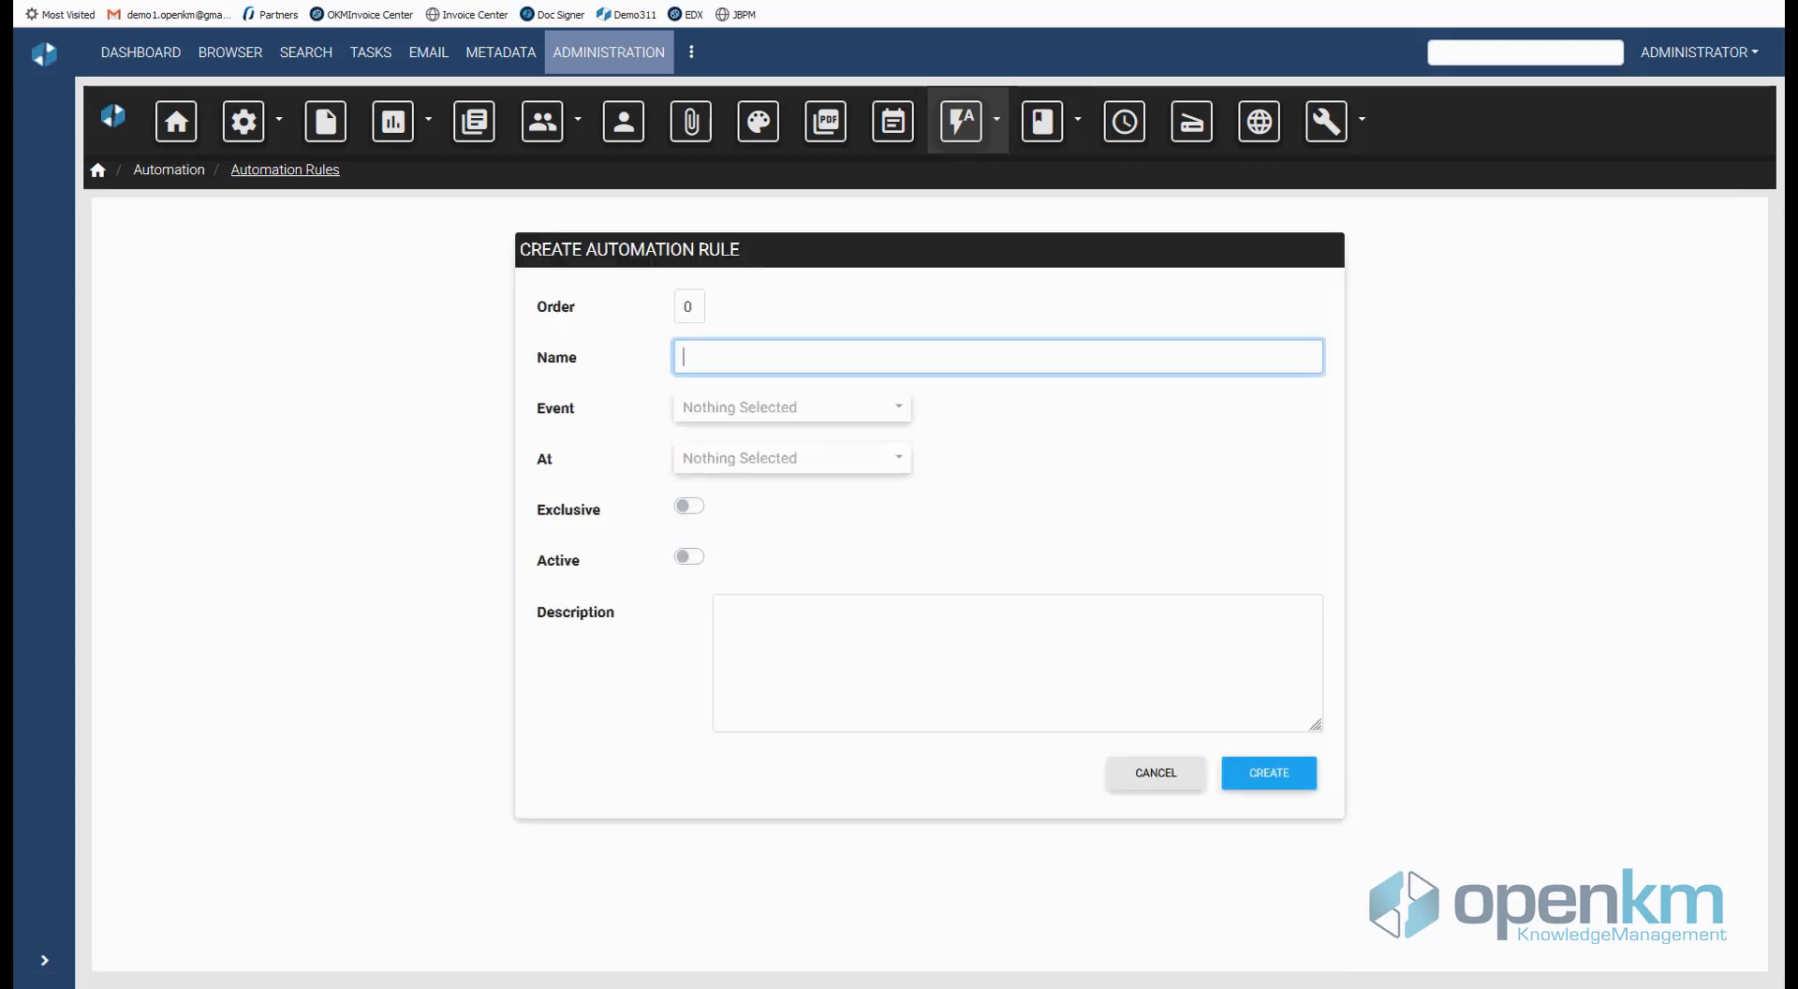
{"action": "type", "text": "Test"}
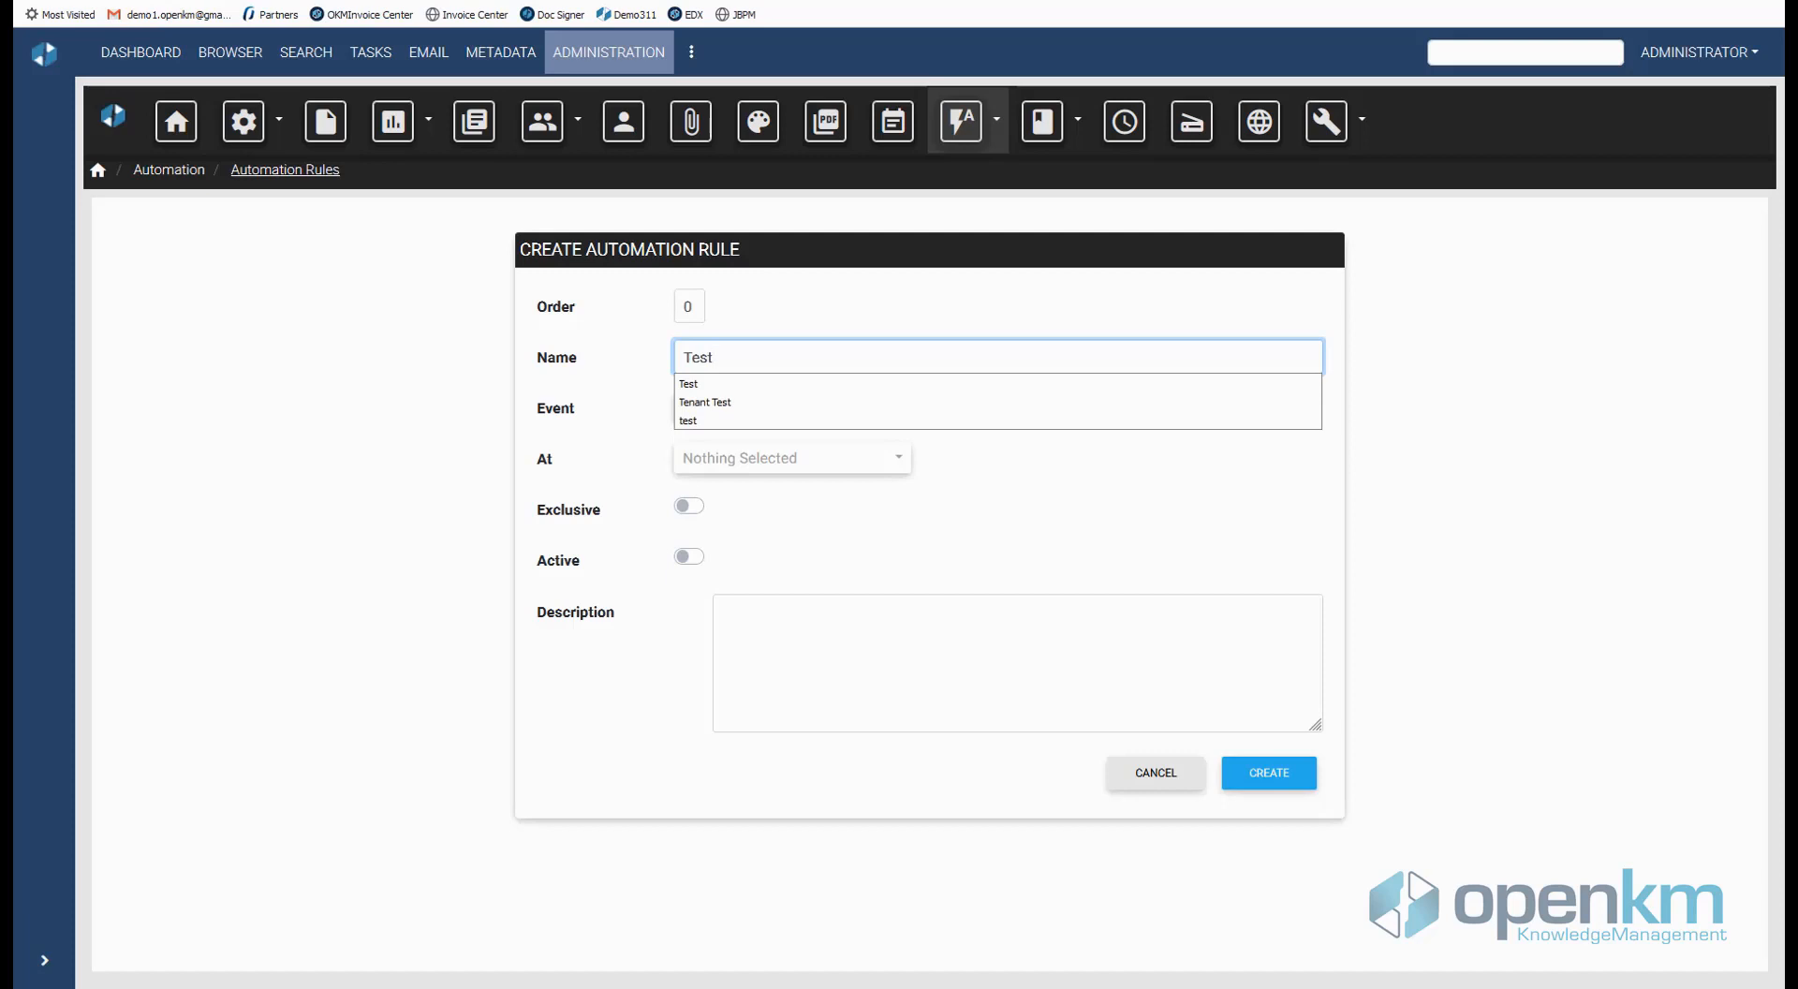
{"action": "key", "text": "Tab"}
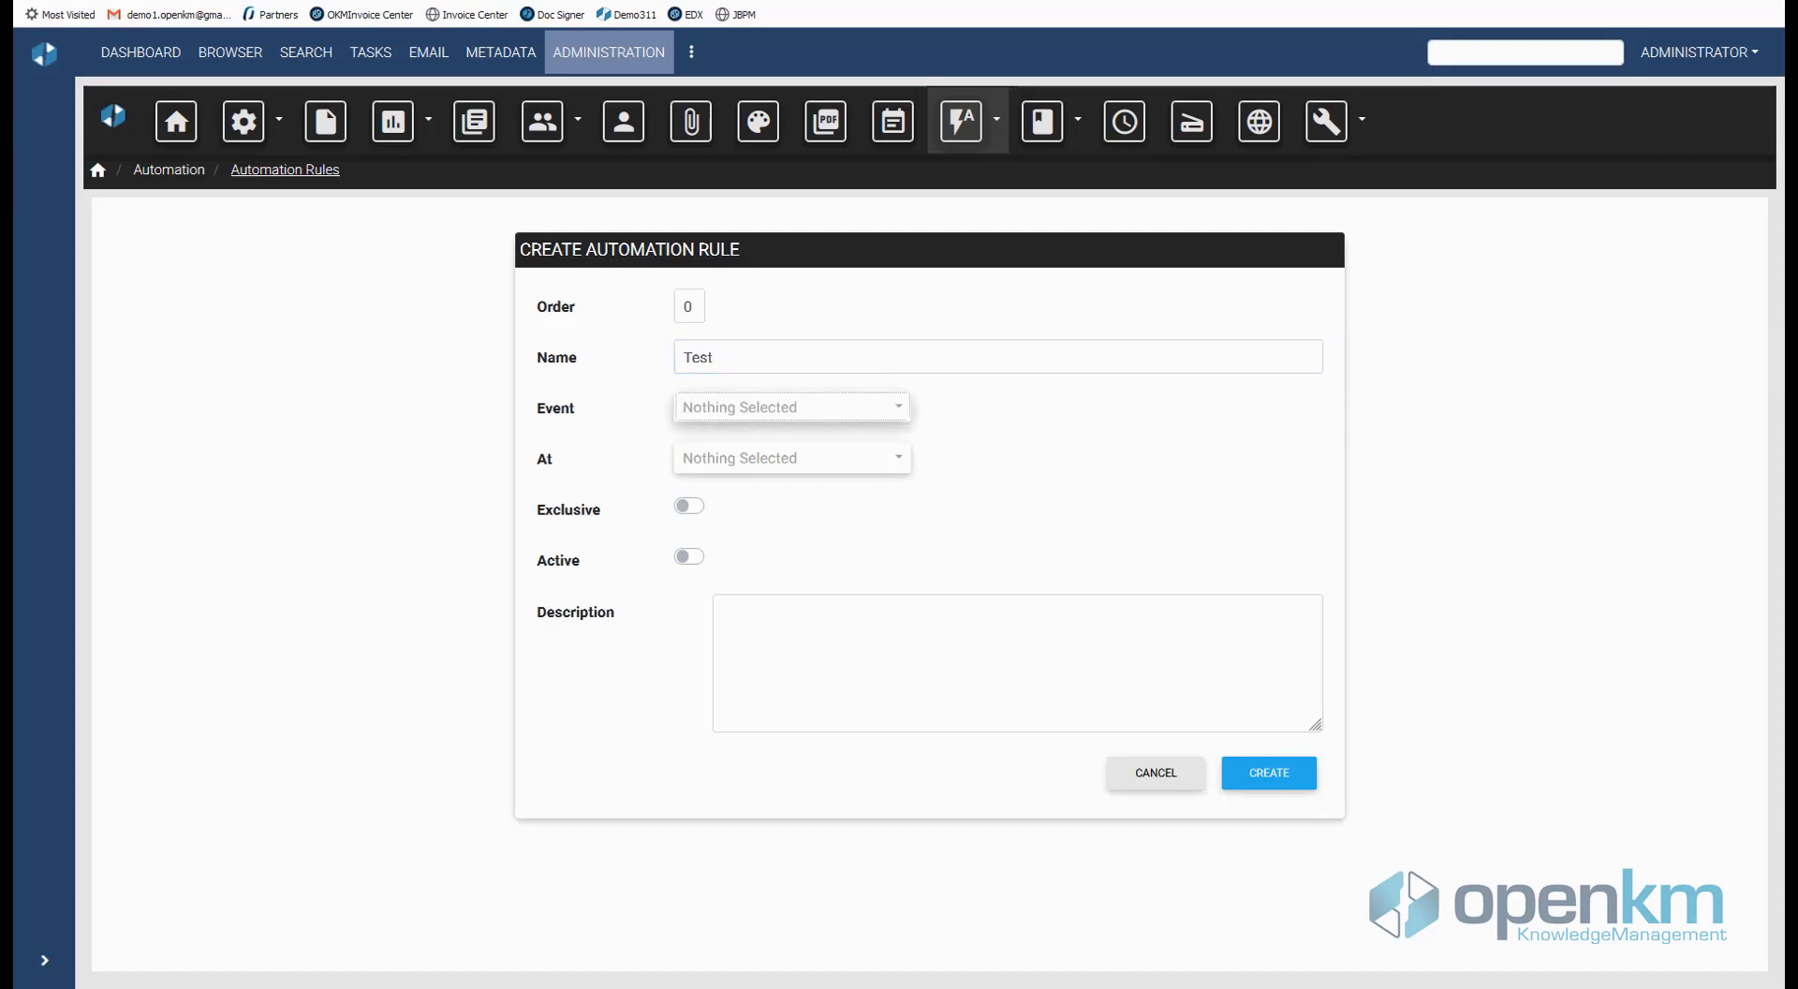
{"action": "key", "text": "Down"}
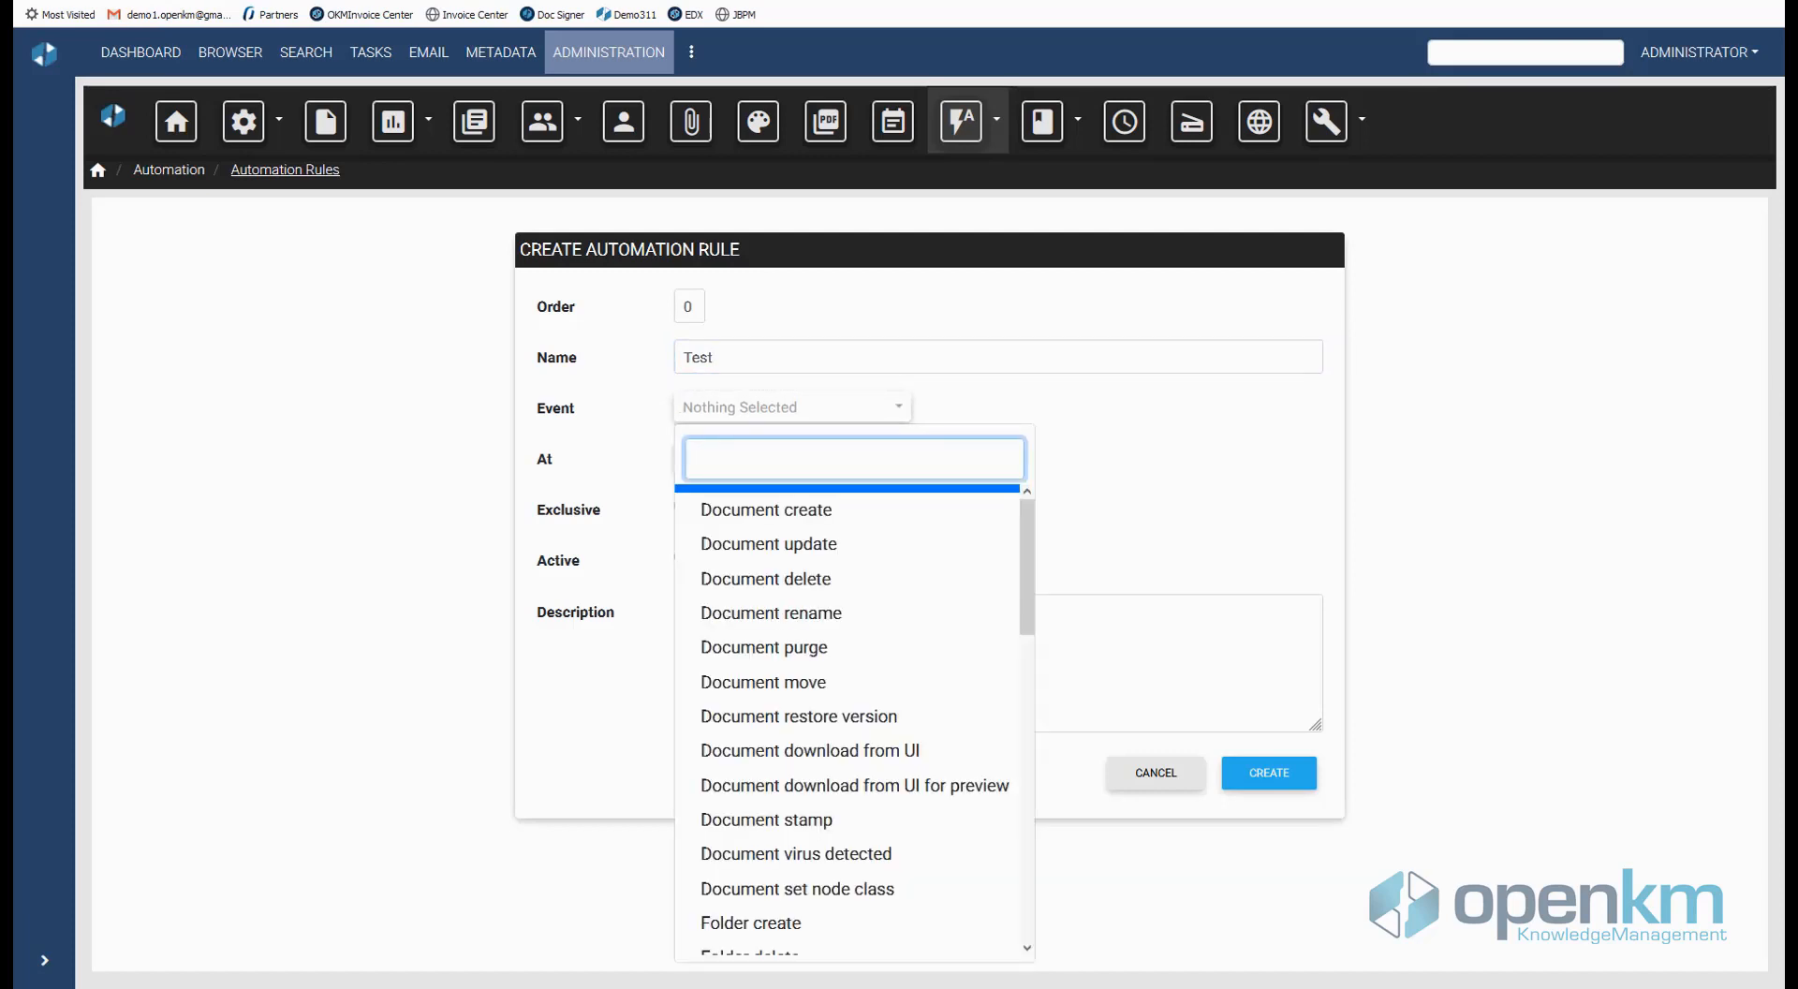
{"action": "key", "text": "Down"}
{"action": "key", "text": "Return"}
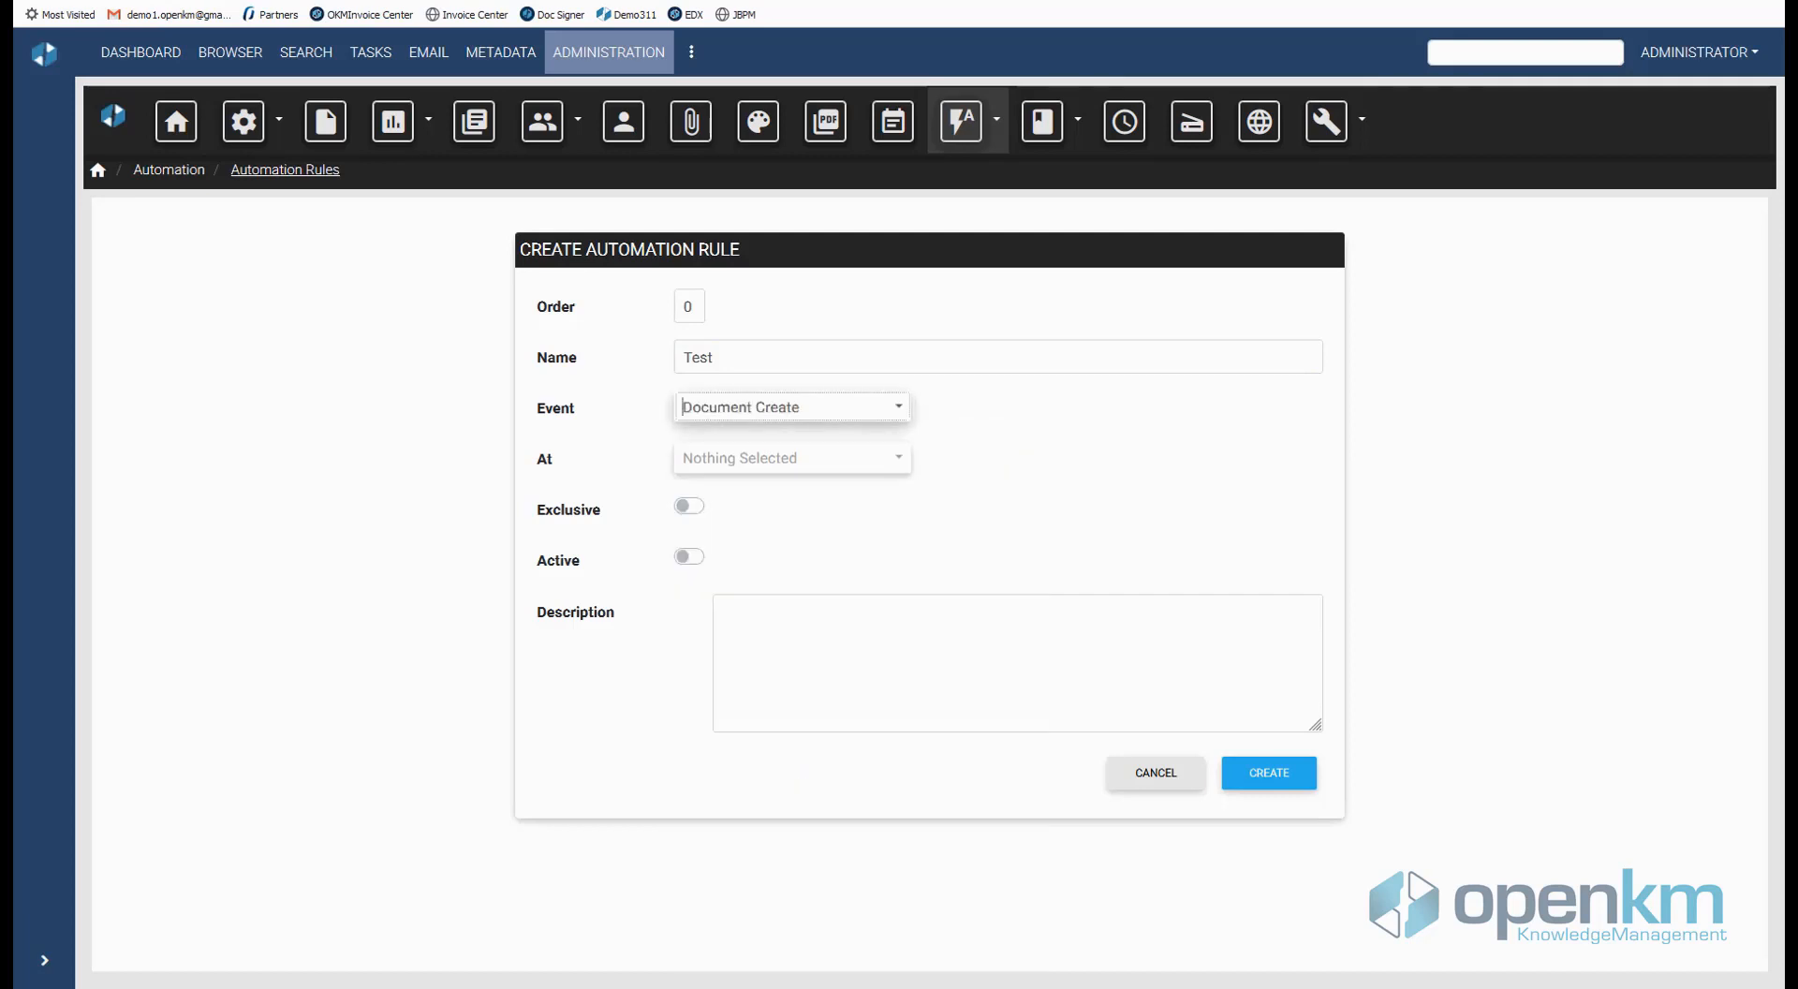
Step: Set the Test rule to run at post, make it active, describe it as "test" and create it
{"action": "key", "text": "Tab"}
{"action": "key", "text": "Down"}
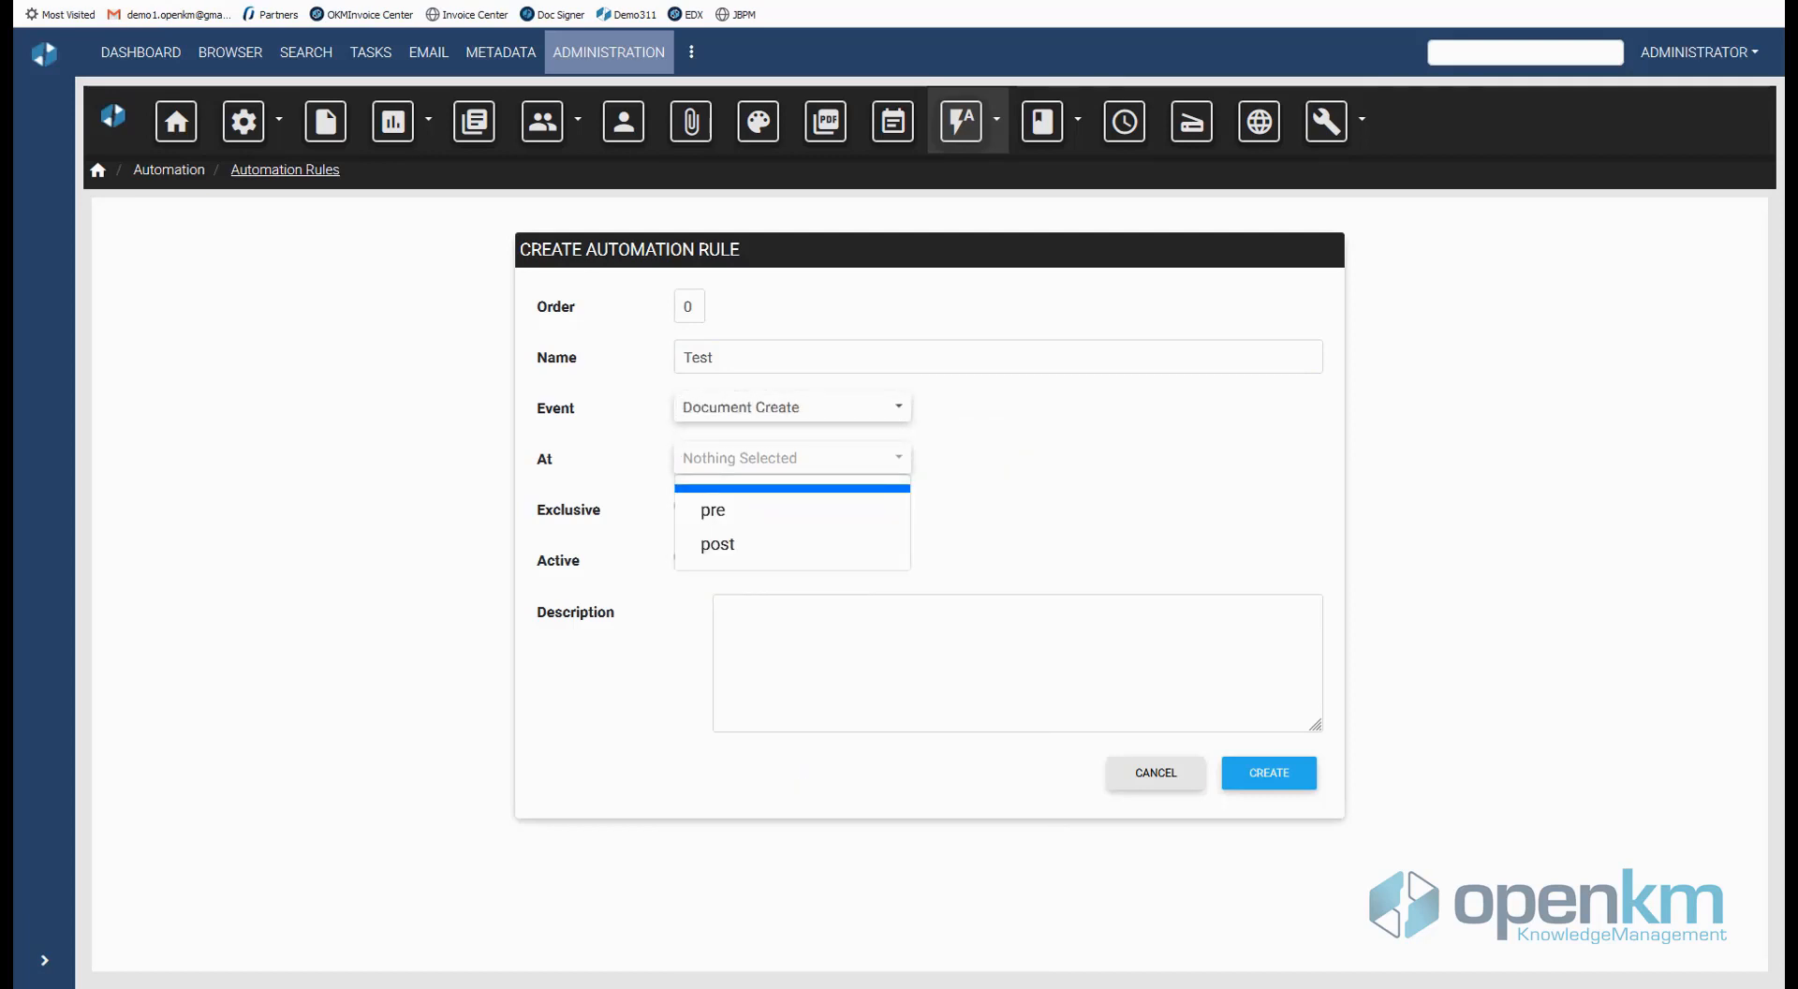
{"action": "key", "text": "Down"}
{"action": "key", "text": "Down"}
{"action": "key", "text": "Return"}
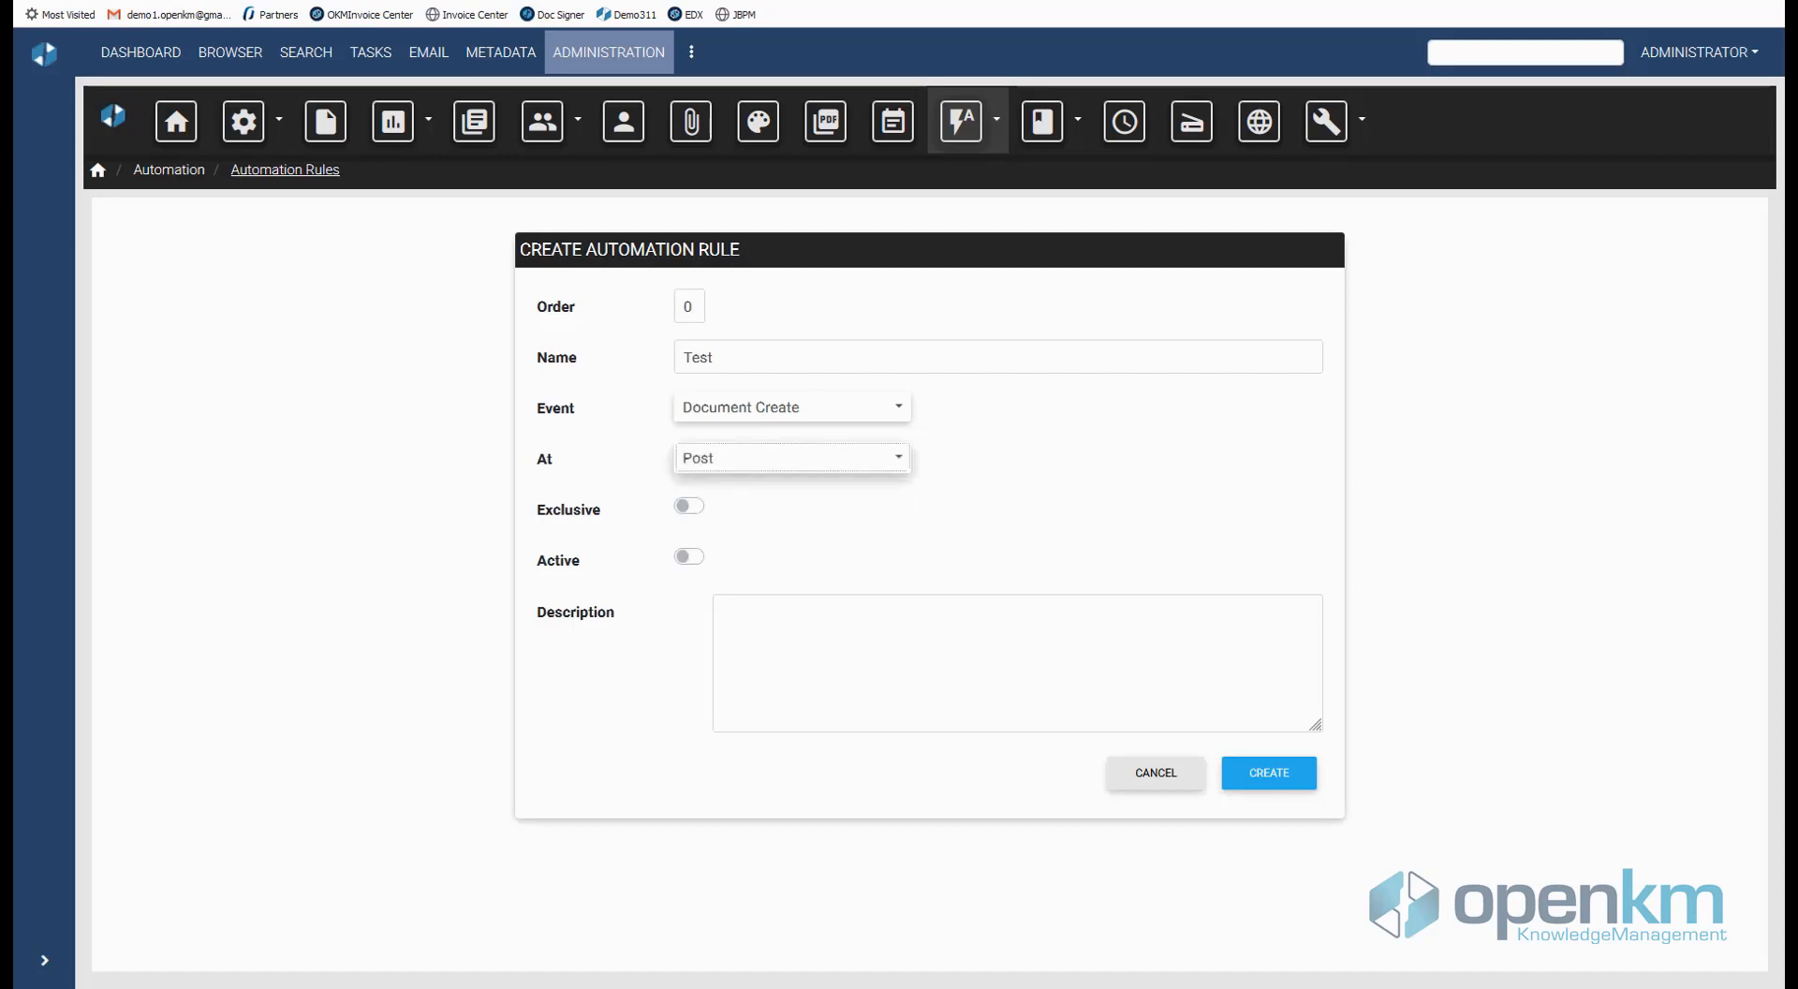
{"action": "key", "text": "Tab"}
{"action": "key", "text": "Tab"}
{"action": "key", "text": "space"}
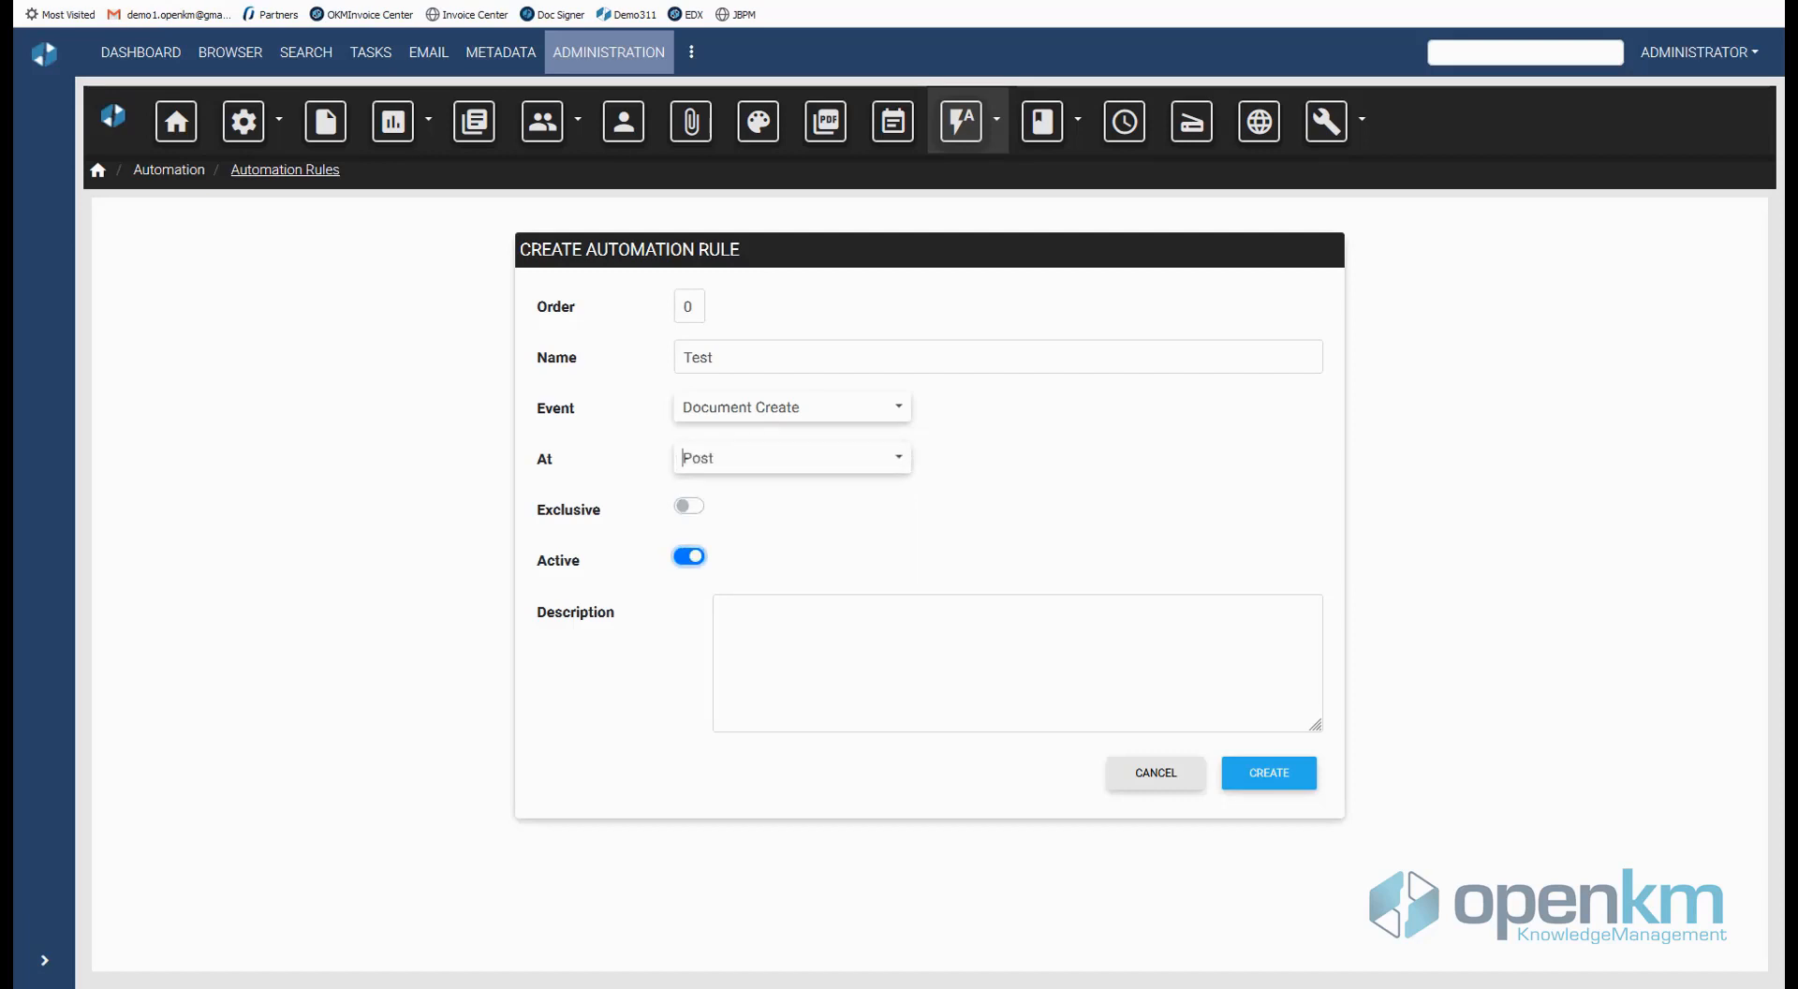
{"action": "key", "text": "Tab"}
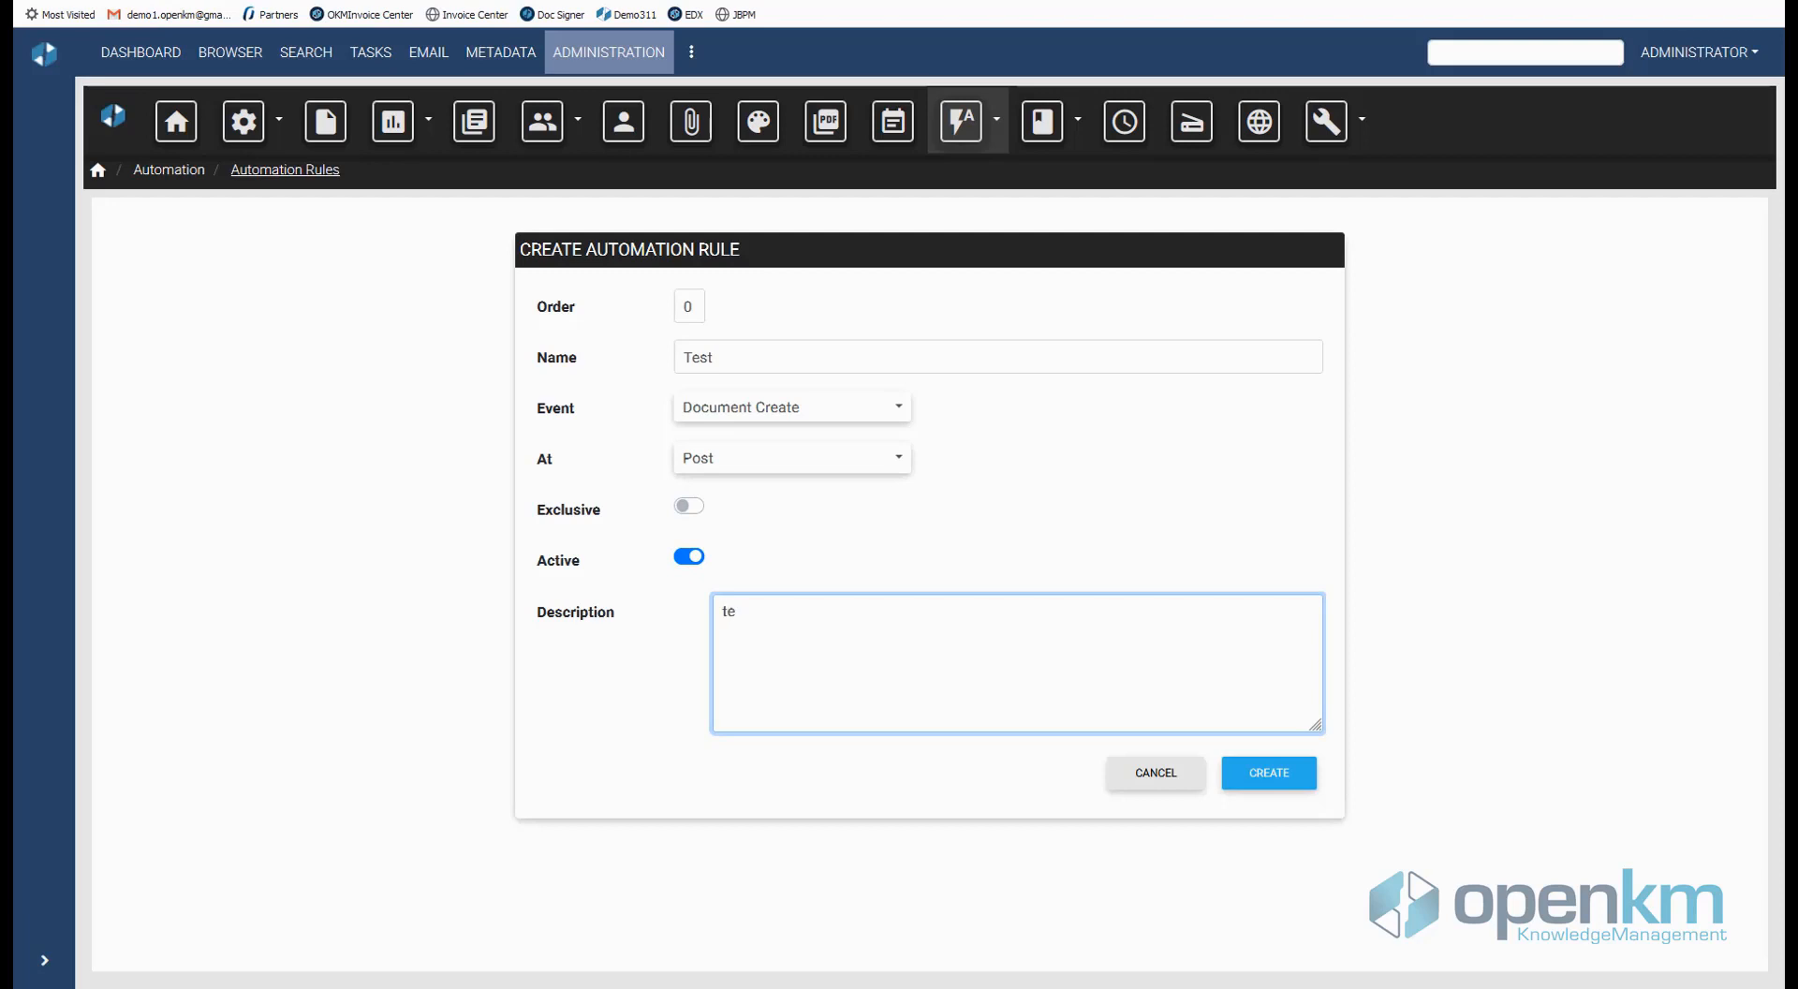
{"action": "left_click", "coordinate": [1269, 774]}
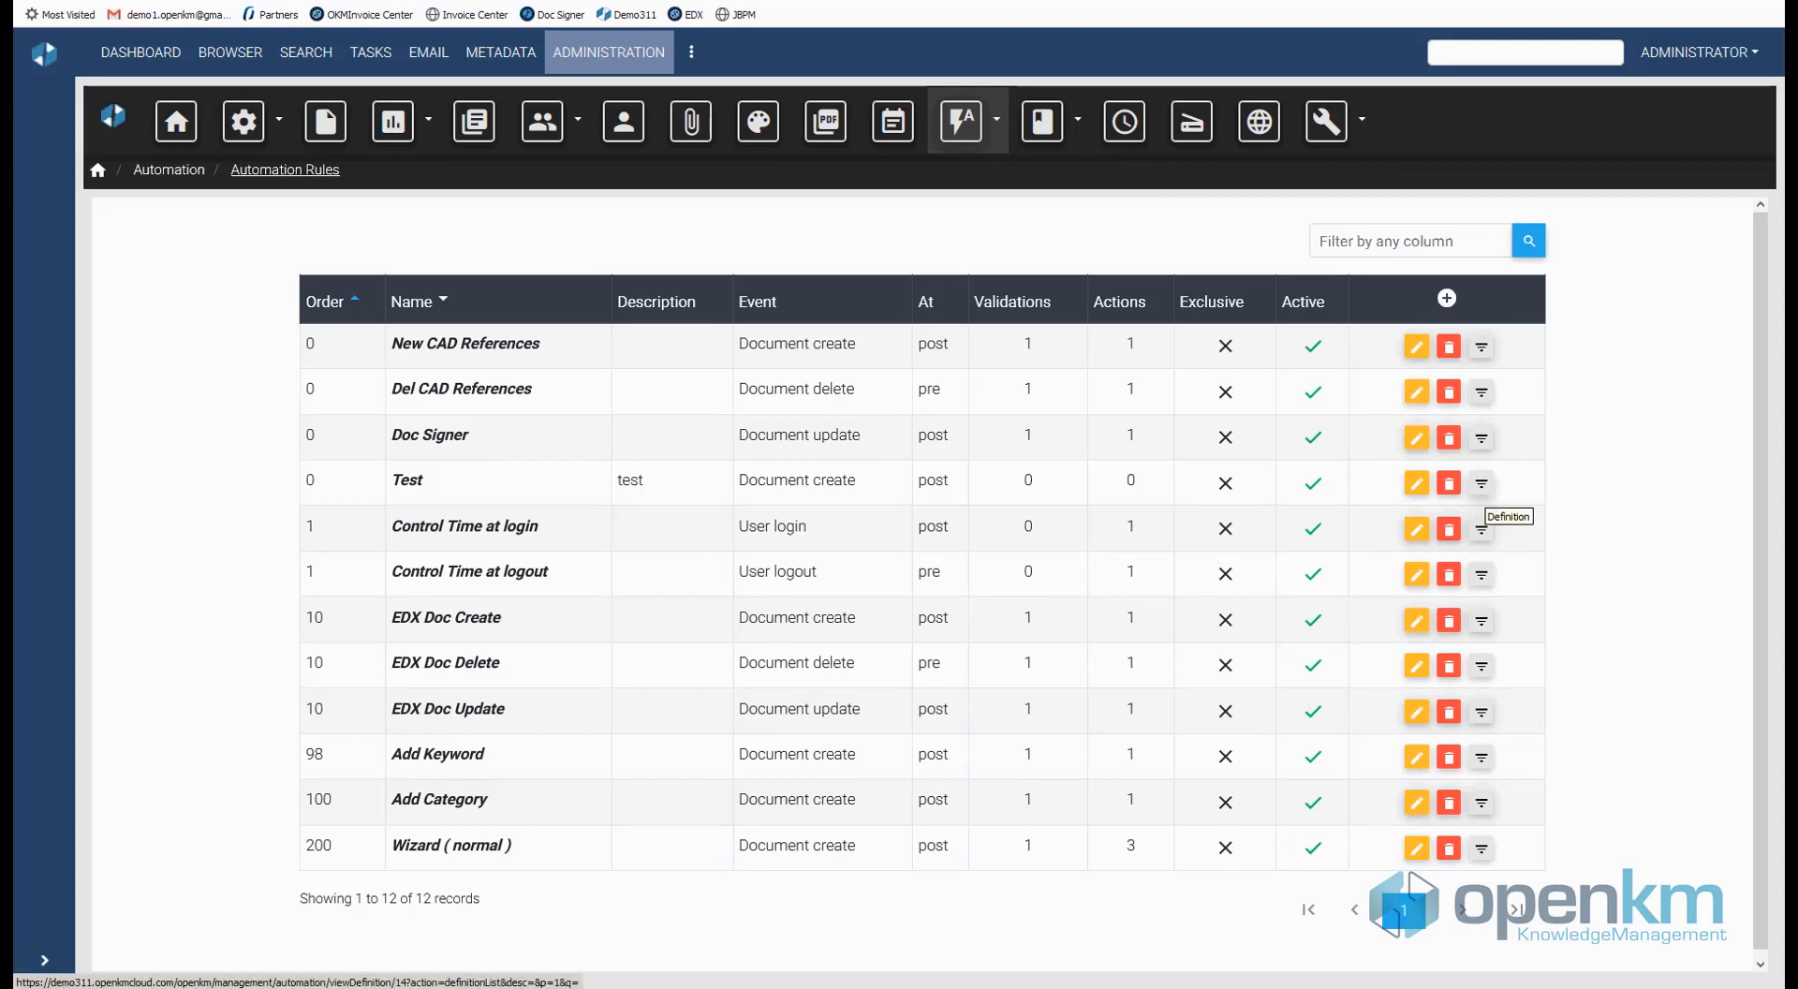
Step: Add an active PathContains validation with the path /okm:root/FOLDER to the Test rule's definition
{"action": "left_click", "coordinate": [1481, 483]}
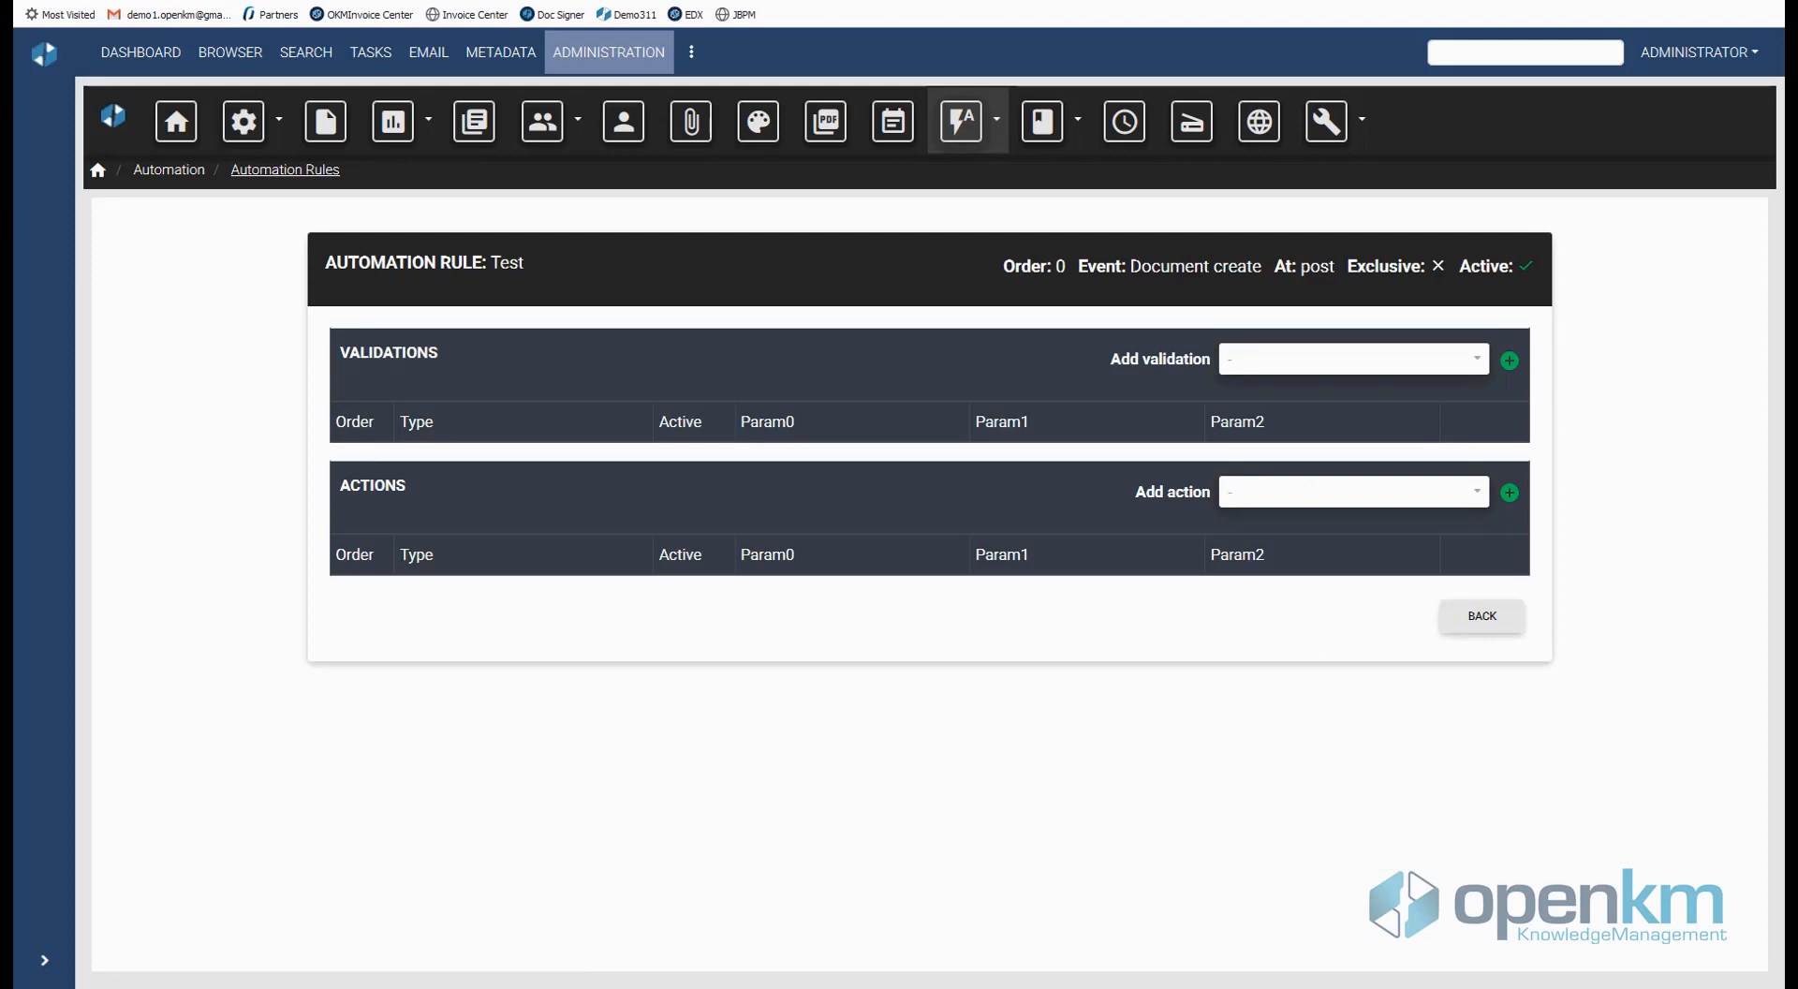
{"action": "left_click", "coordinate": [1479, 361]}
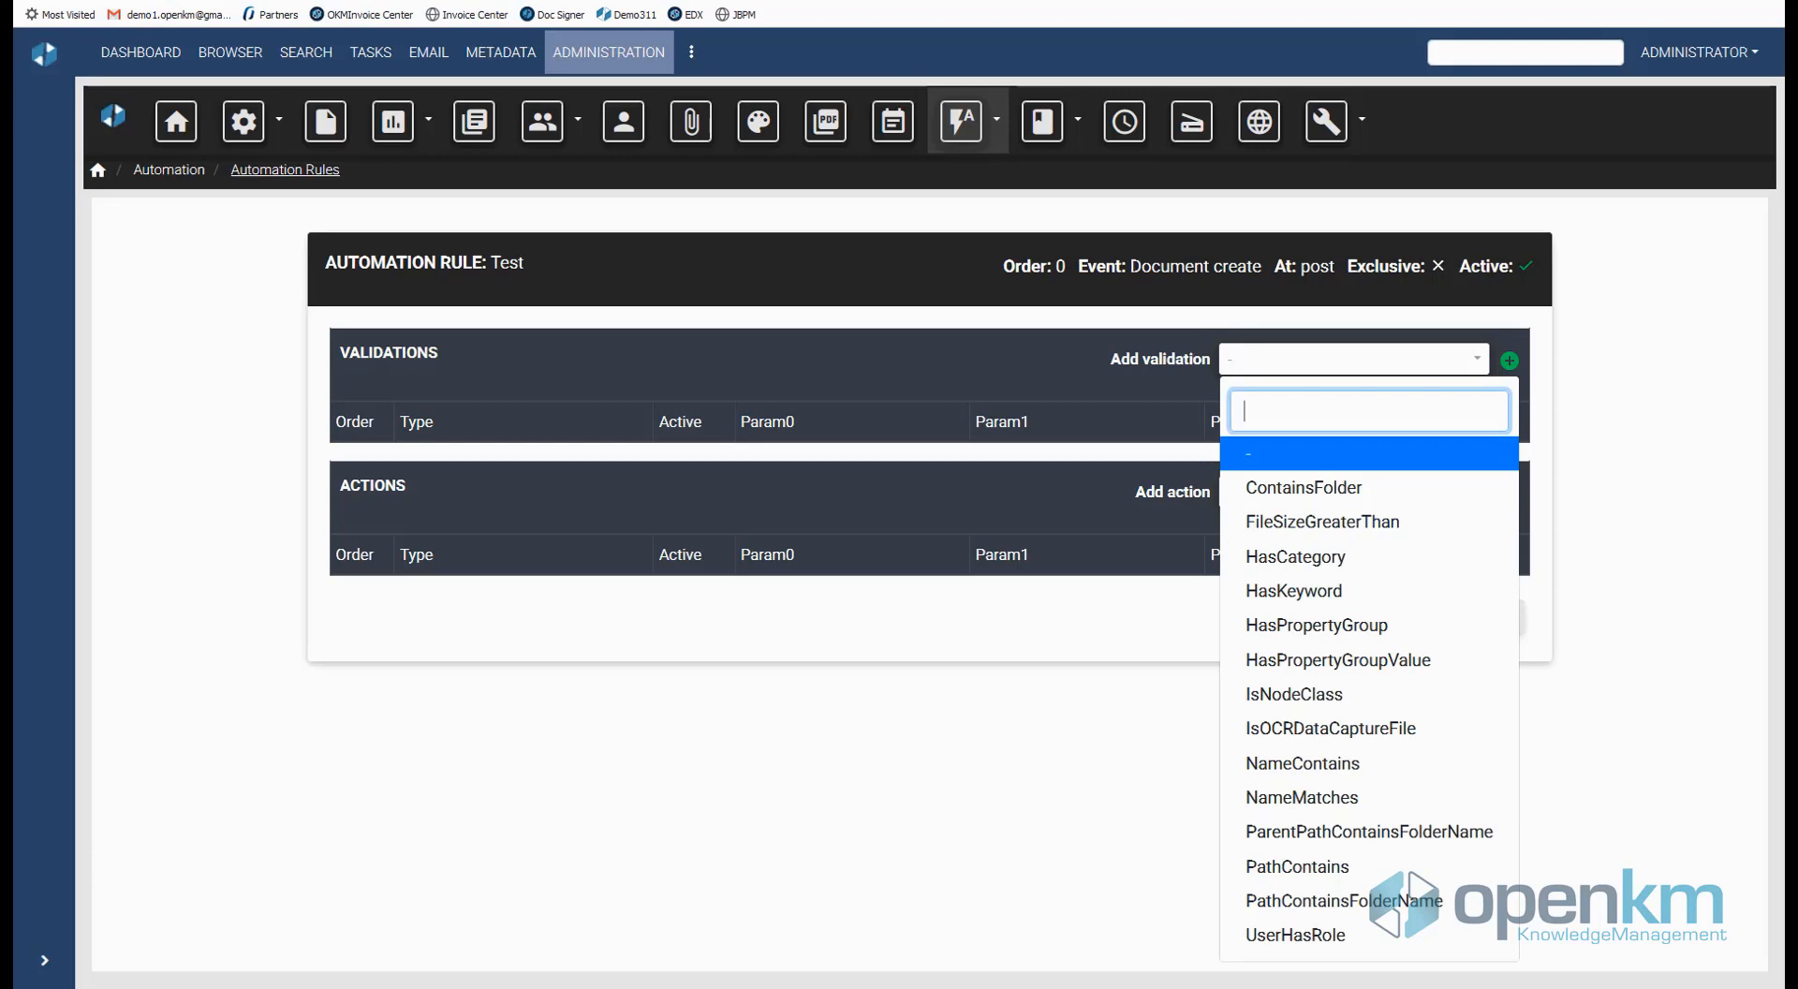
{"action": "left_click", "coordinate": [1297, 867]}
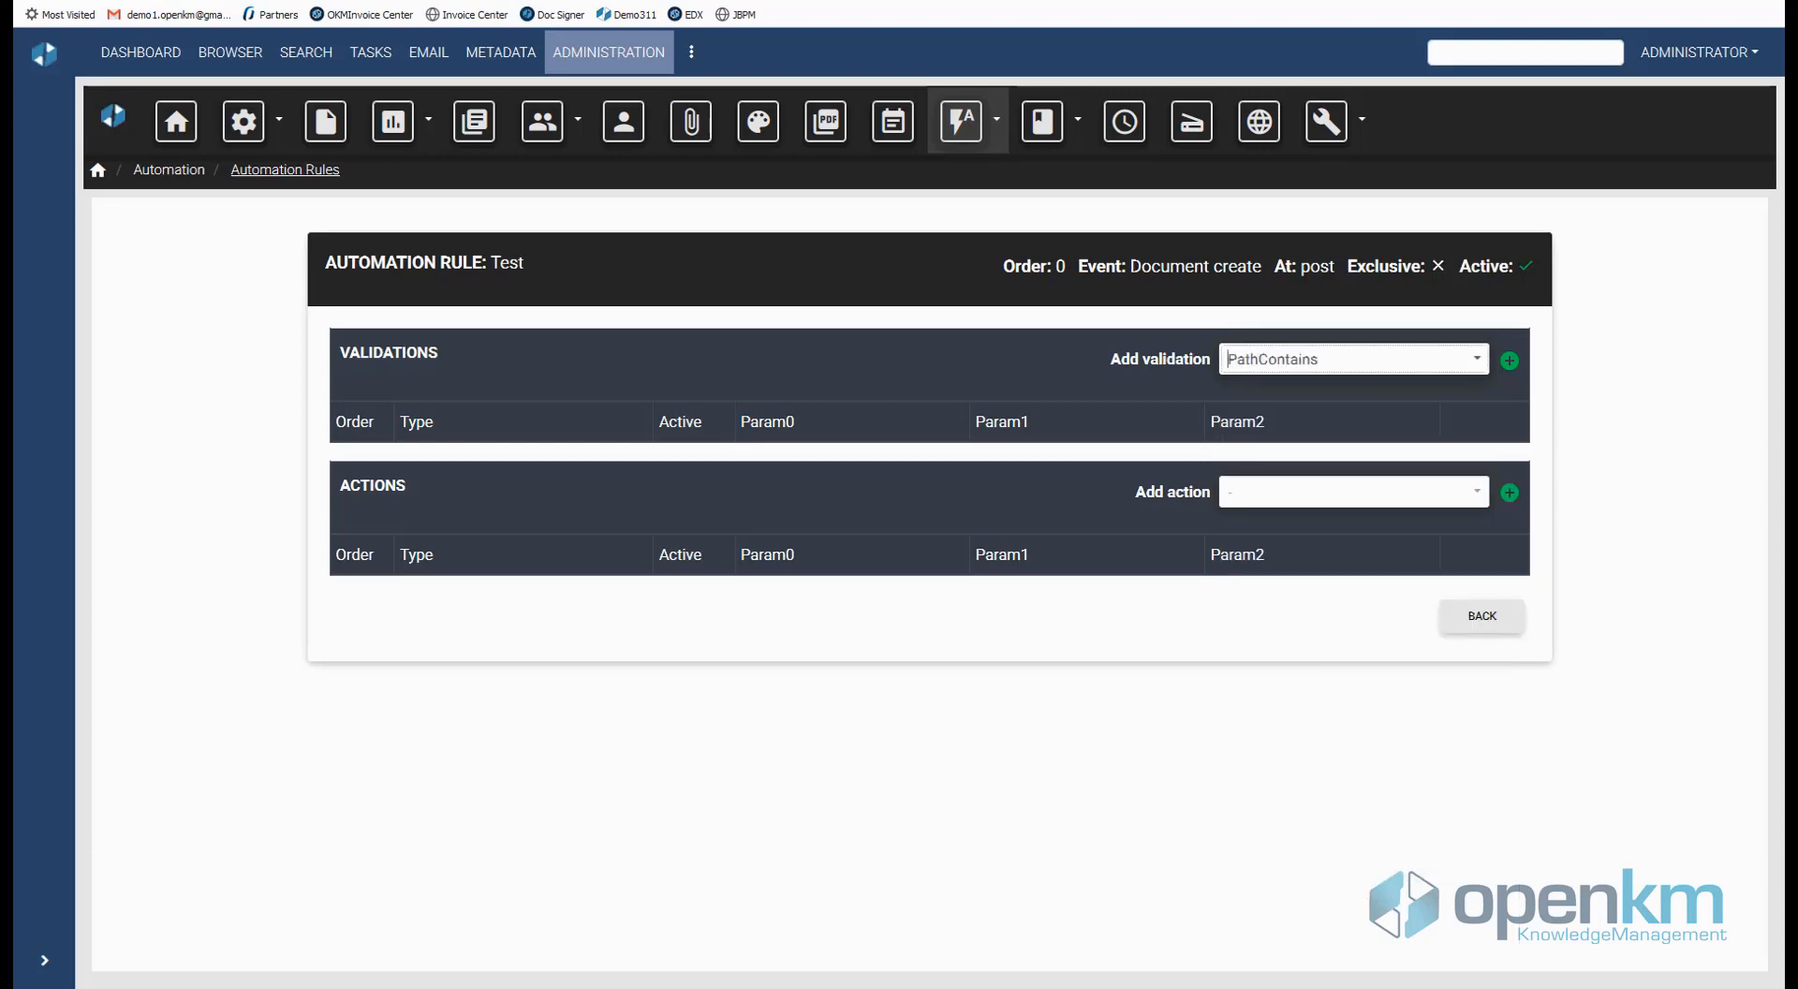
{"action": "left_click", "coordinate": [1510, 361]}
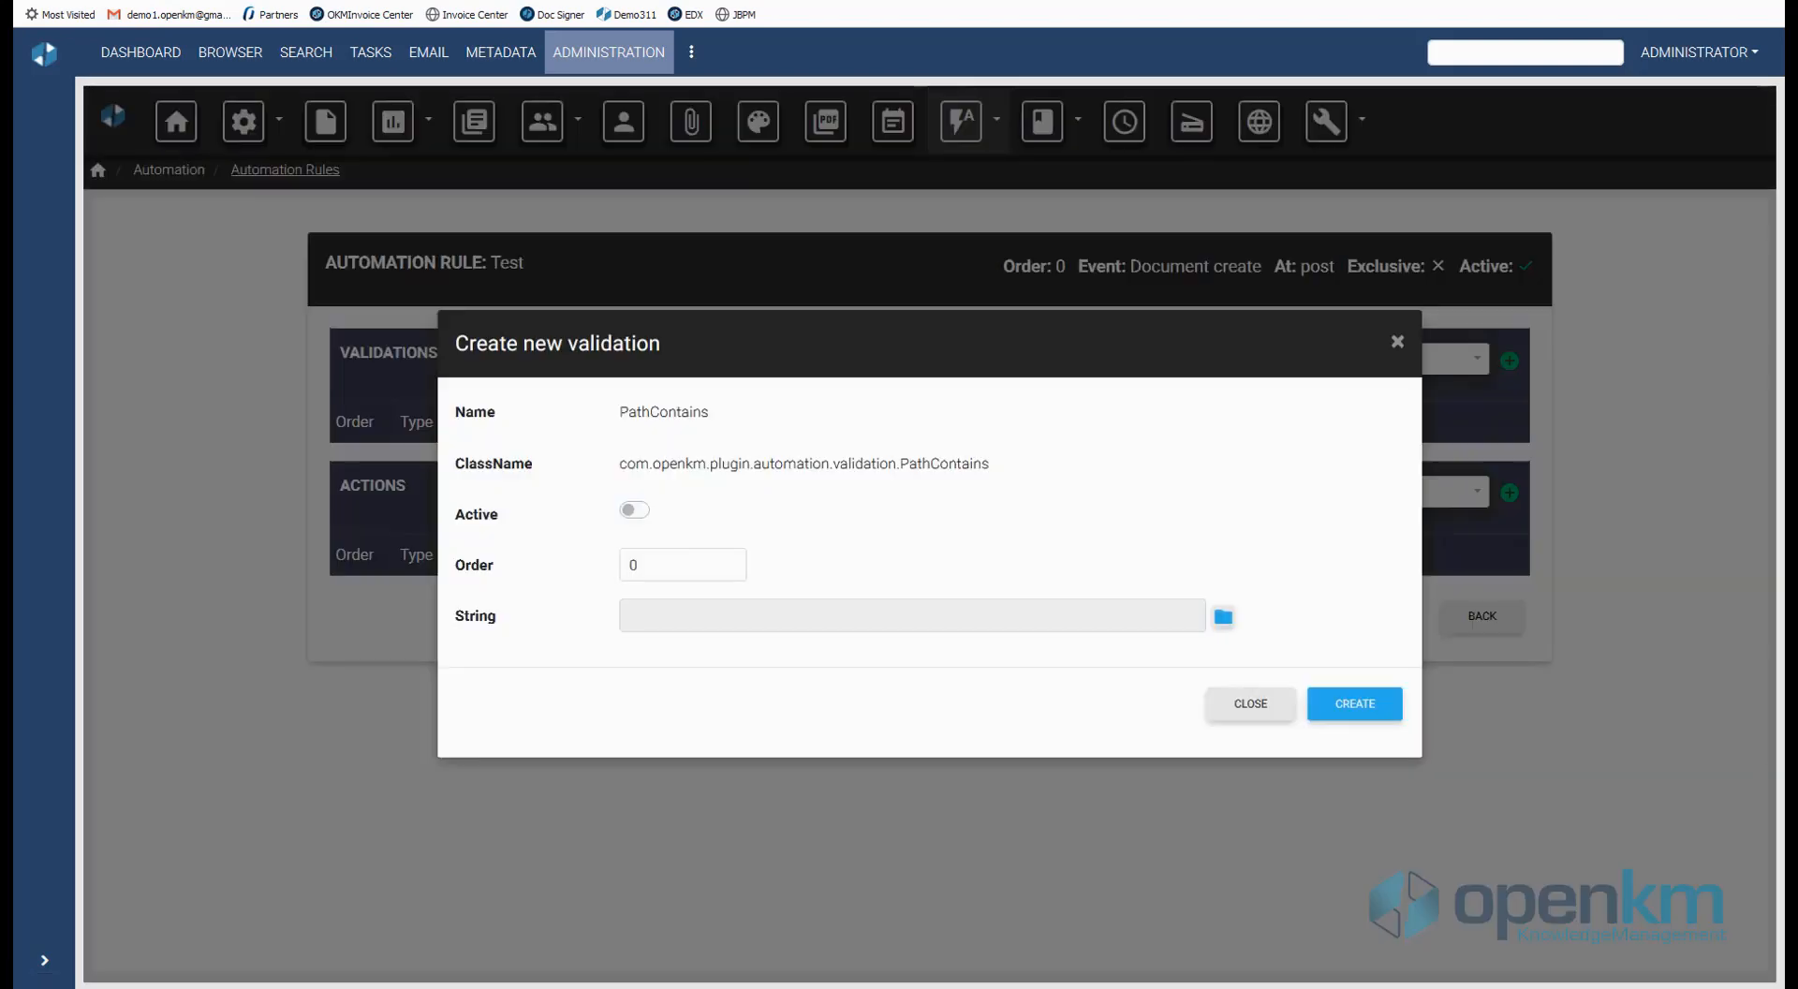
{"action": "left_click", "coordinate": [1223, 616]}
{"action": "left_click", "coordinate": [1156, 627]}
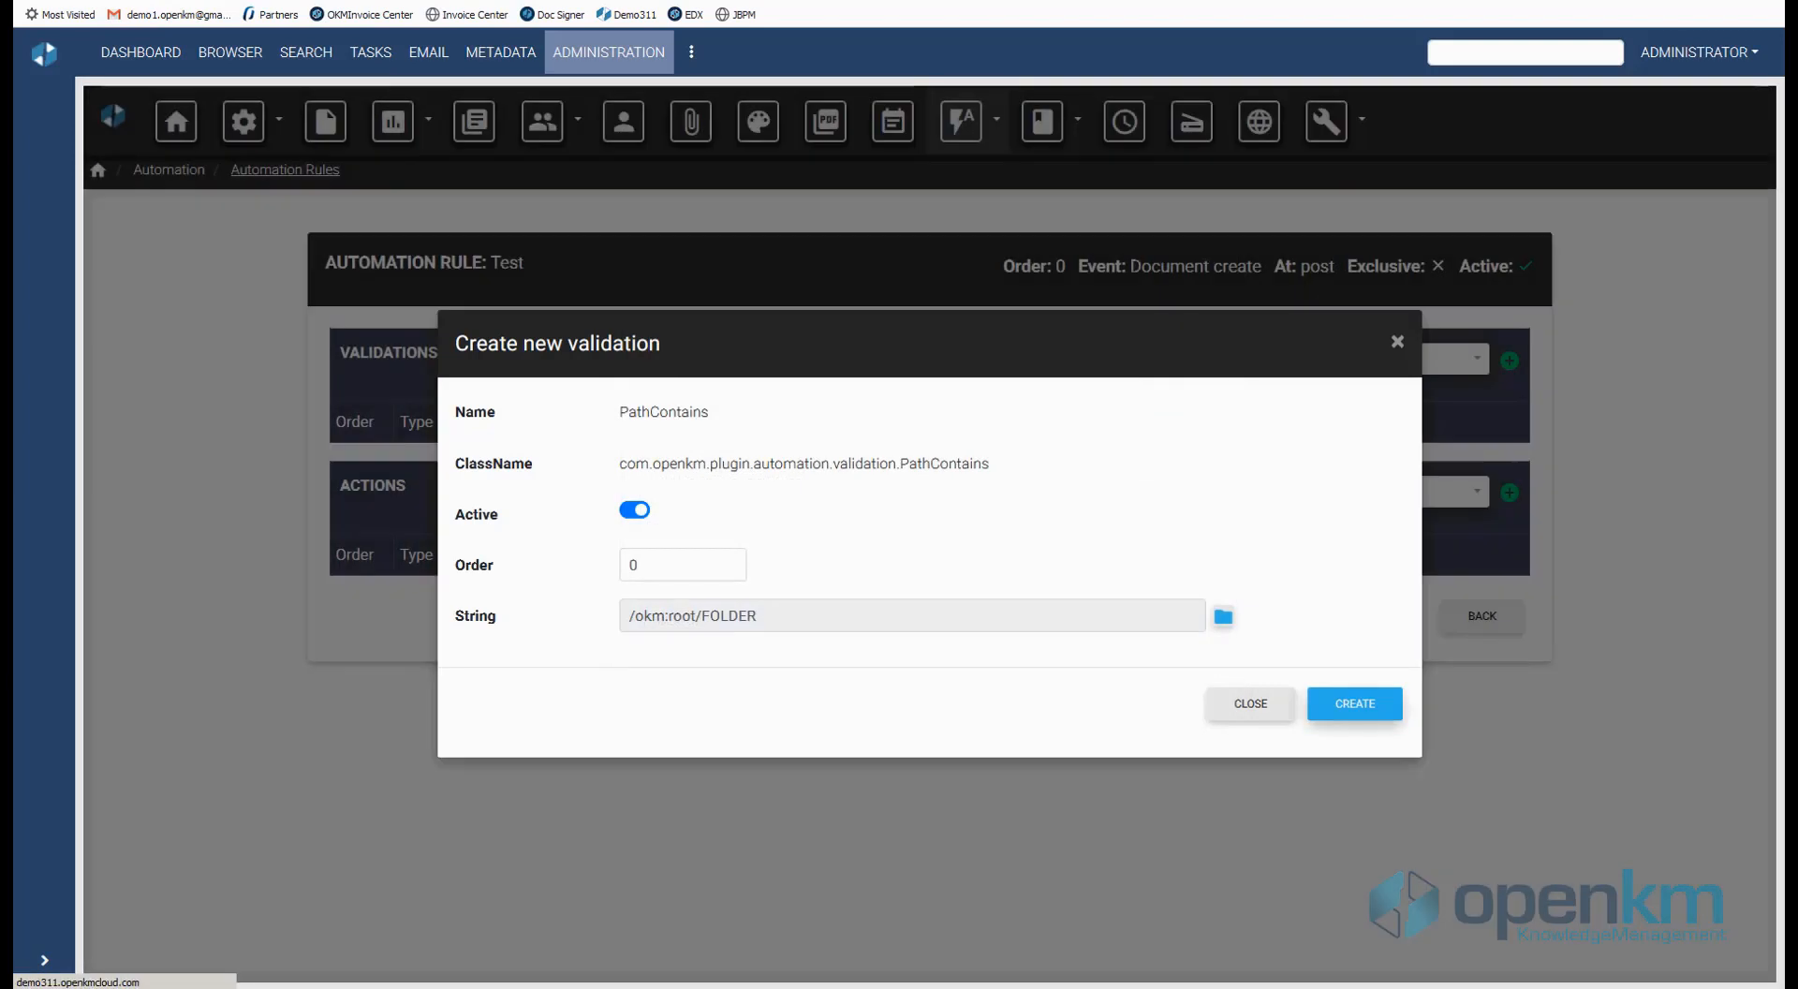
{"action": "left_click", "coordinate": [1354, 703]}
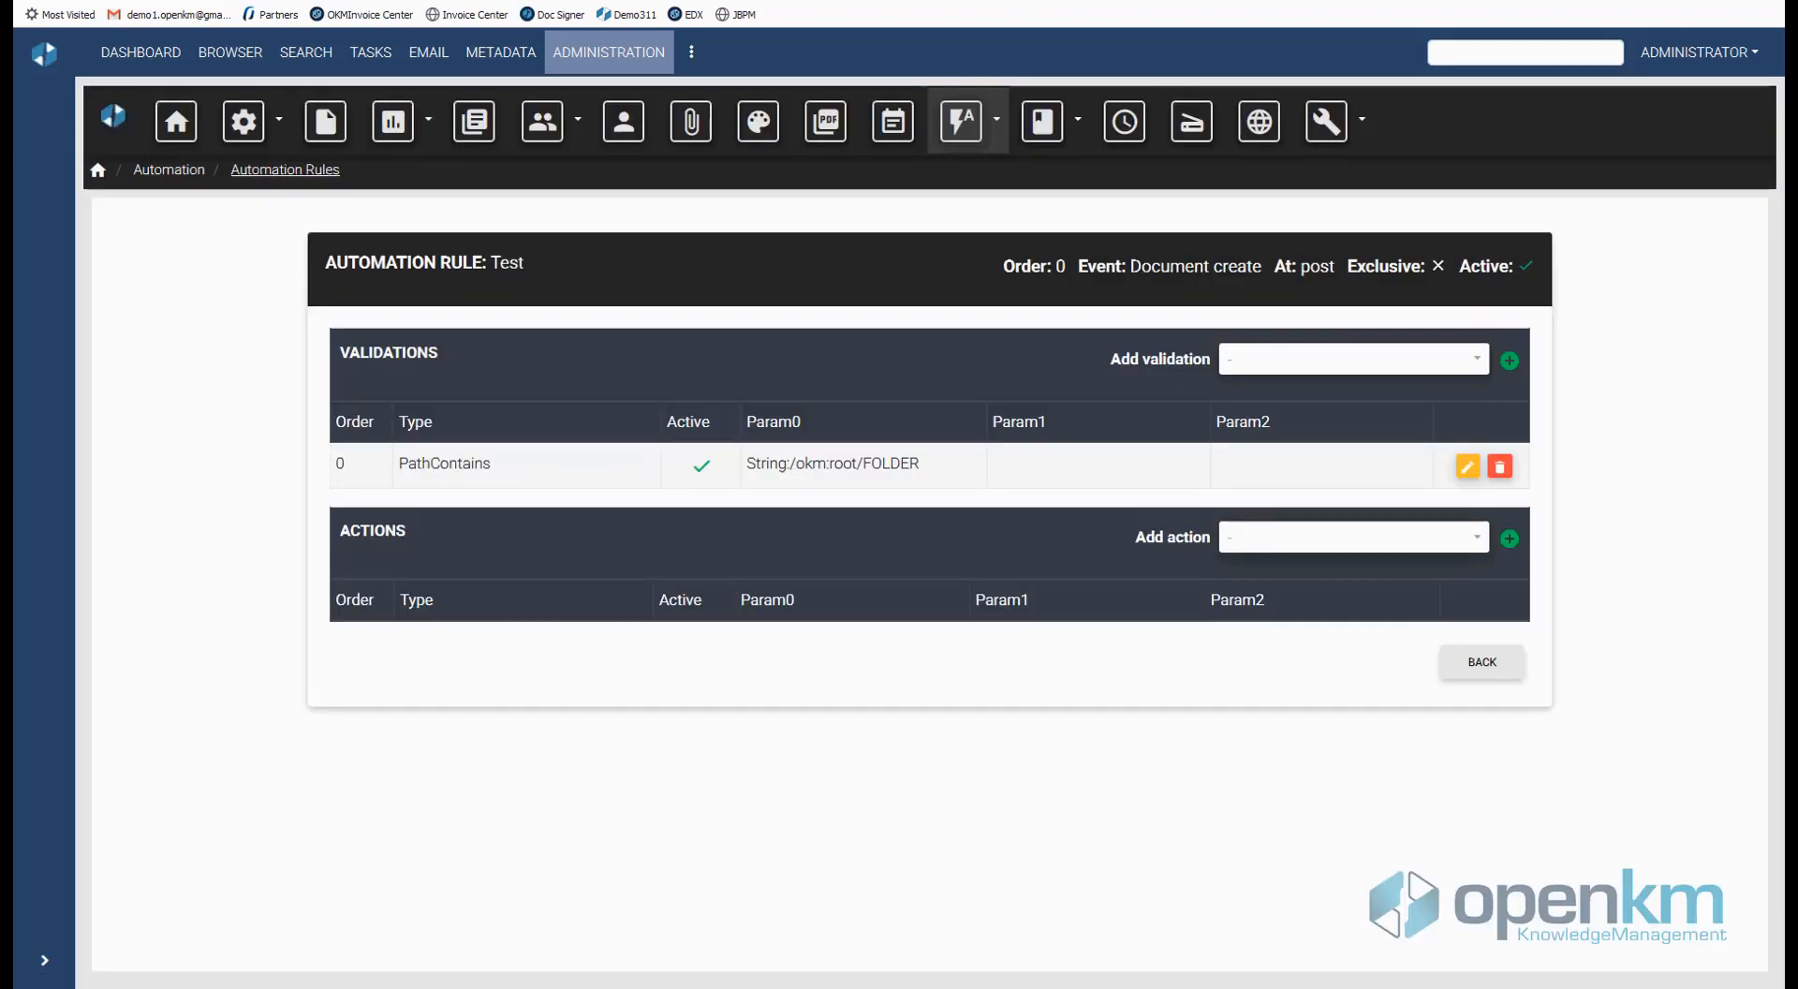
Step: Add an active AddKeyword action with the keyword TestKeyword to the Test rule
{"action": "left_click", "coordinate": [1354, 538]}
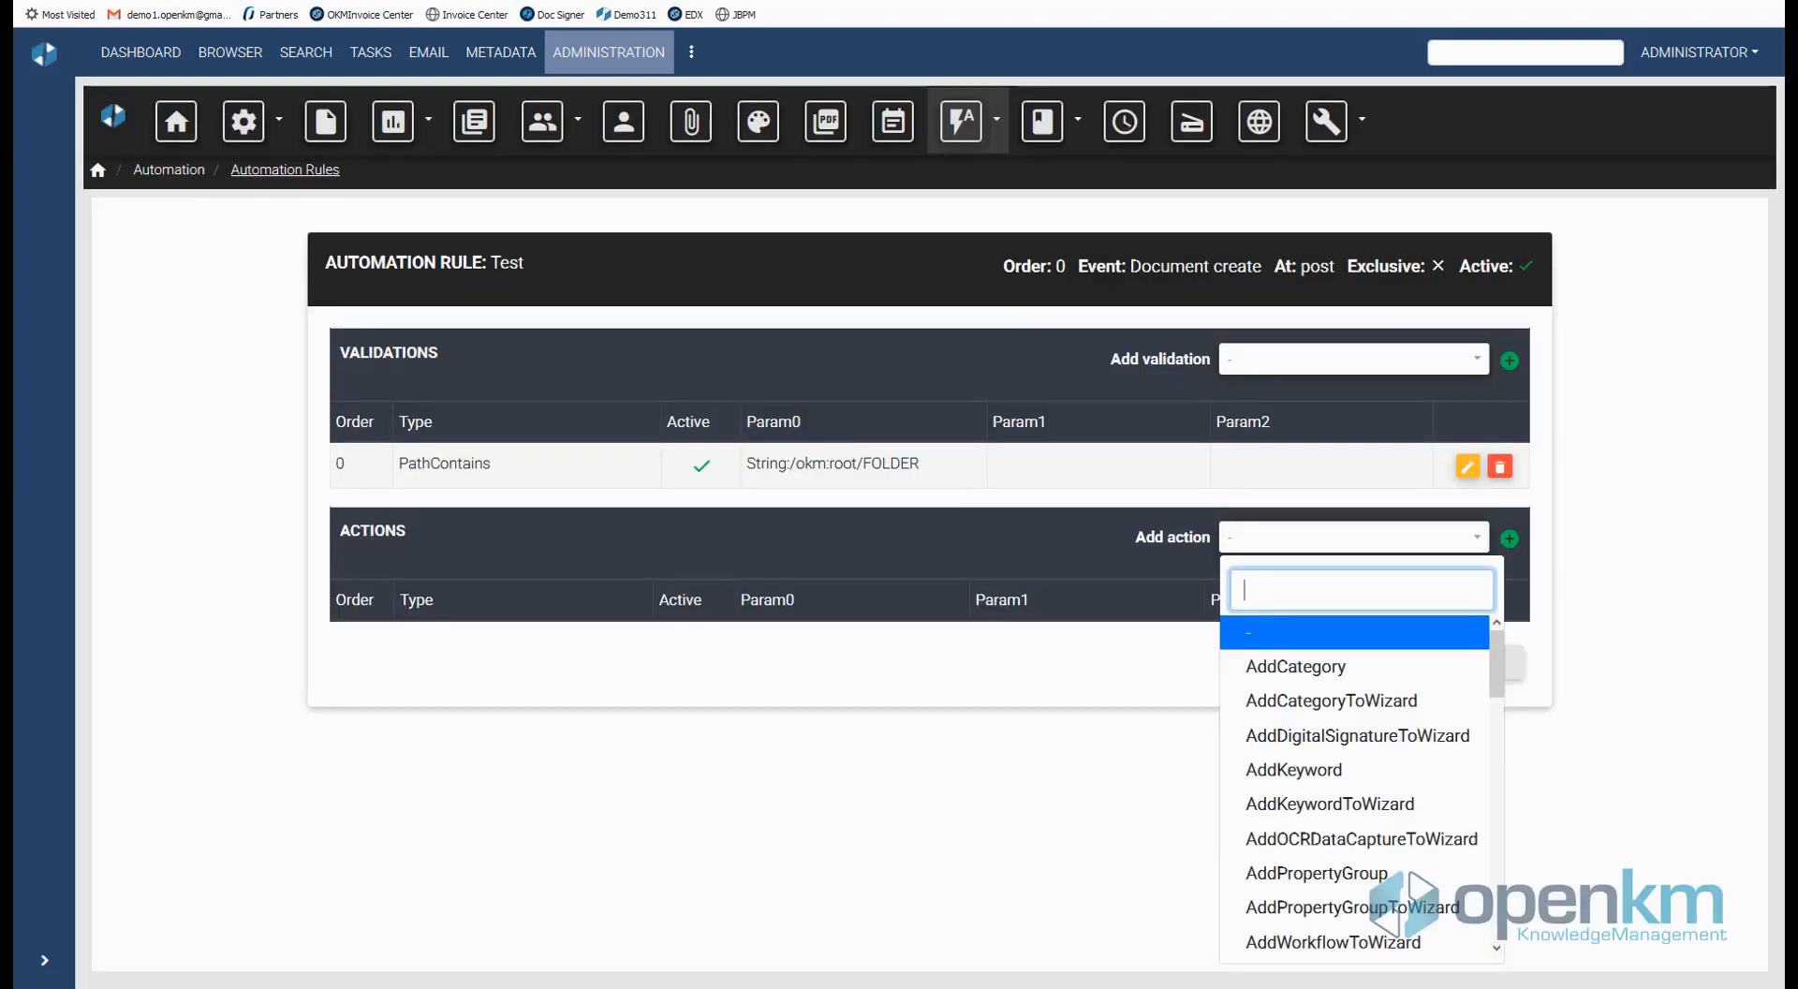
{"action": "left_click", "coordinate": [1293, 770]}
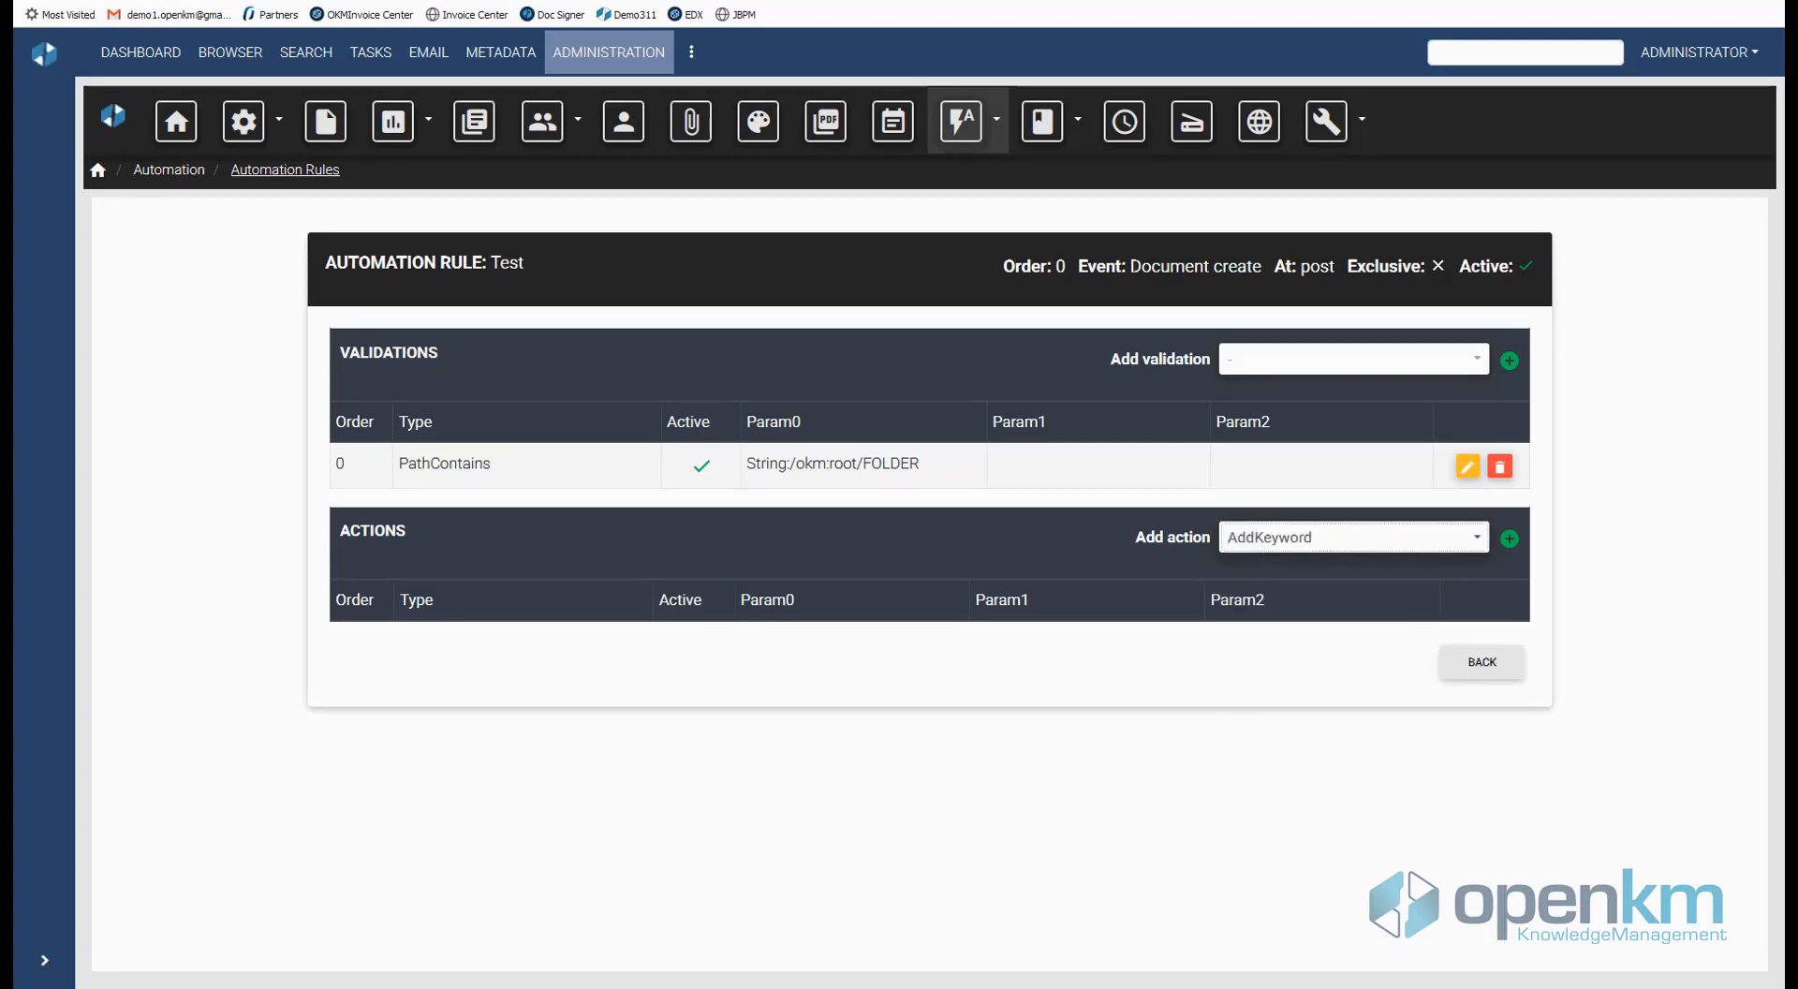
{"action": "left_click", "coordinate": [1509, 538]}
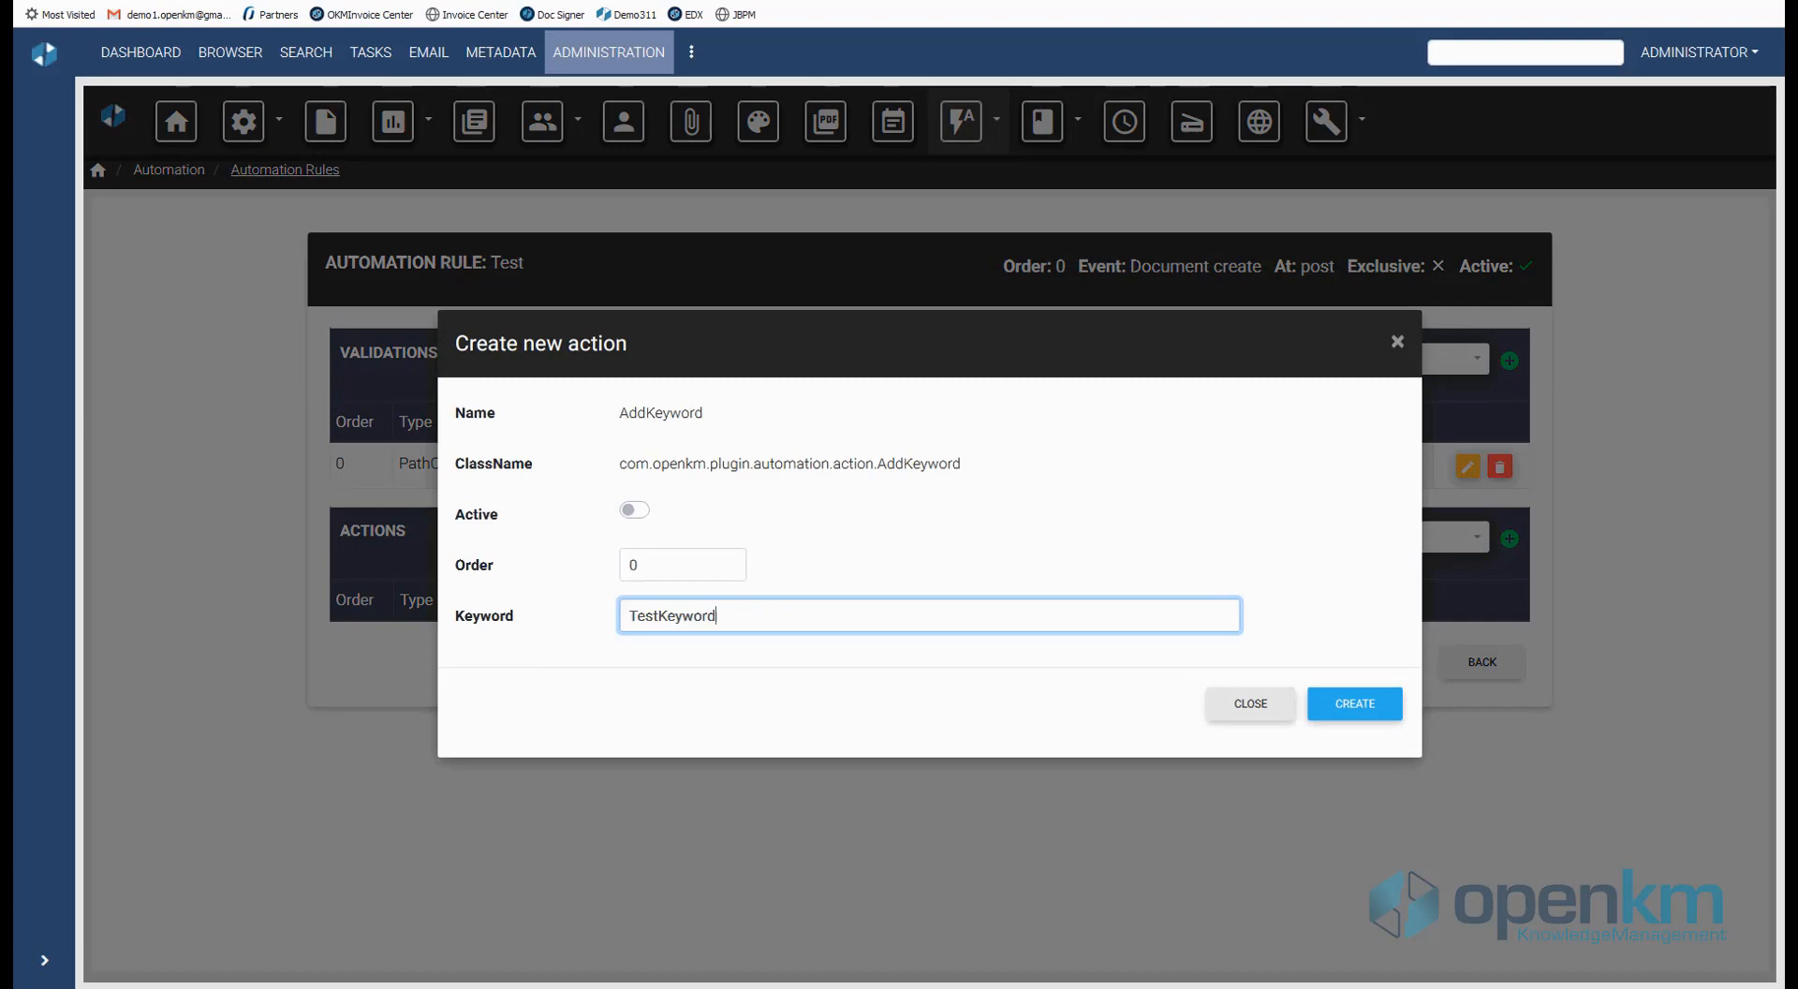
{"action": "left_click", "coordinate": [634, 509]}
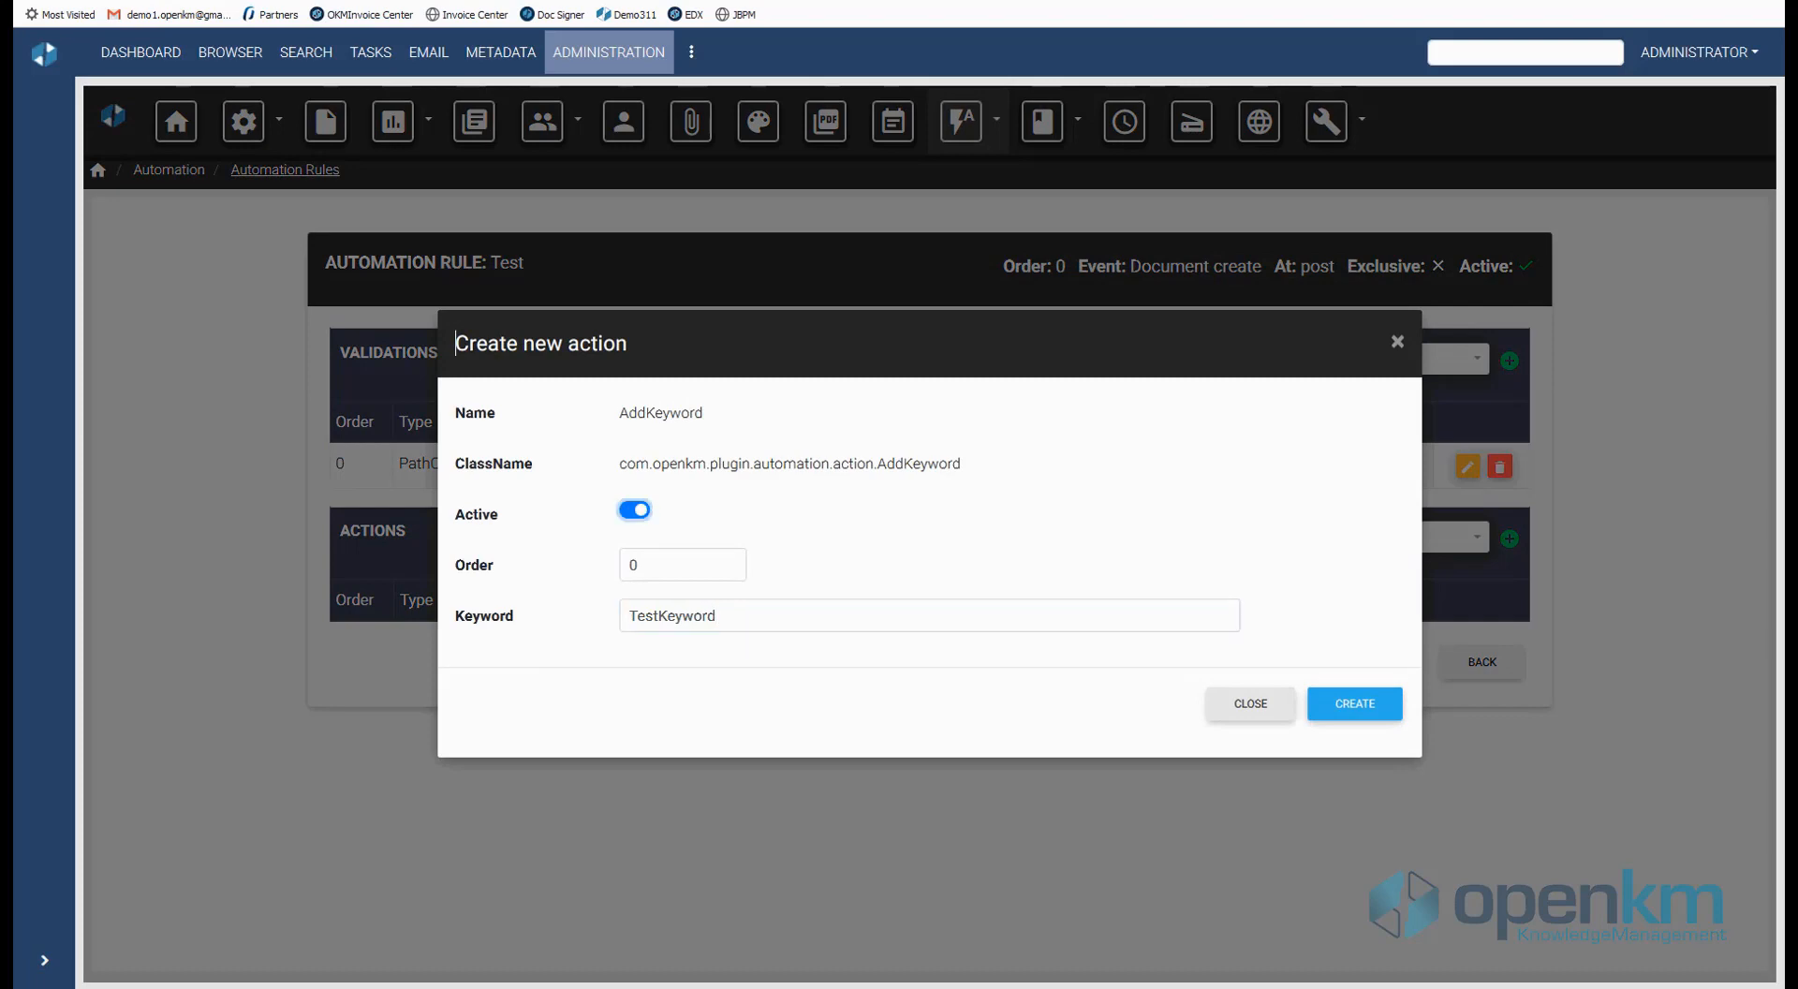
{"action": "left_click", "coordinate": [1354, 704]}
Step: Leave the Test rule's definition and open FOLDER under okm:root in the document taxonomy
{"action": "left_click", "coordinate": [1483, 662]}
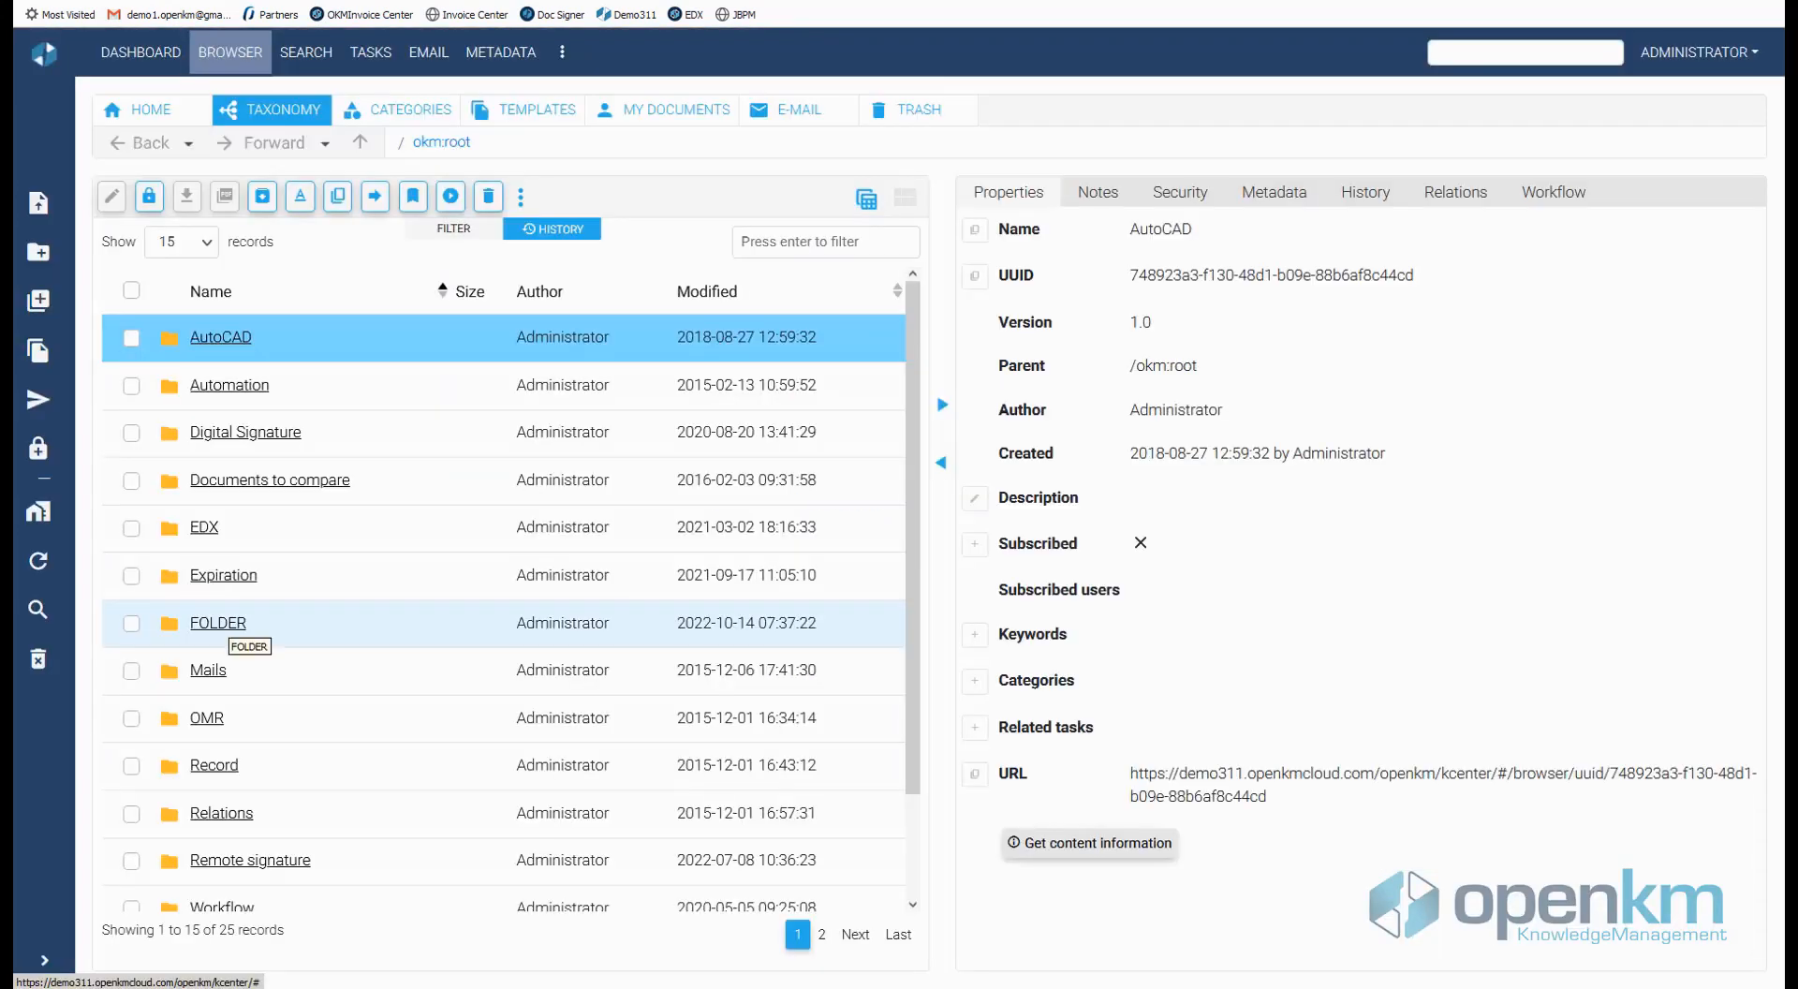
{"action": "double_click", "coordinate": [229, 615]}
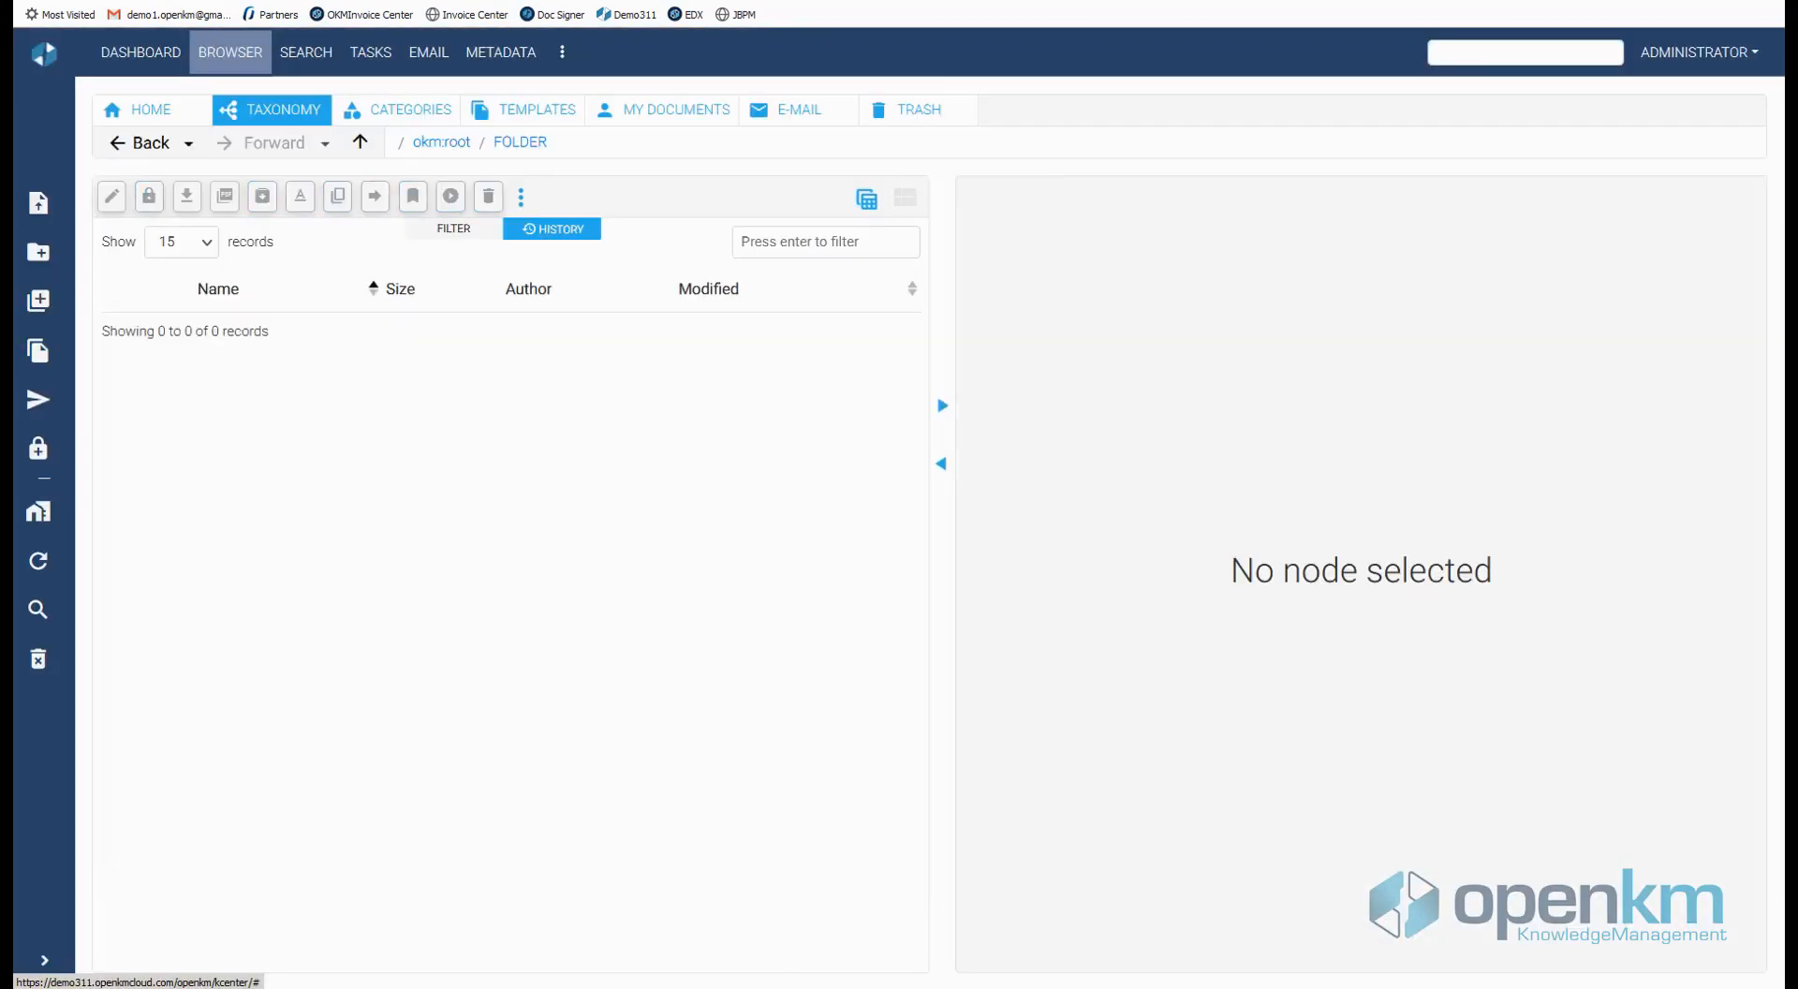